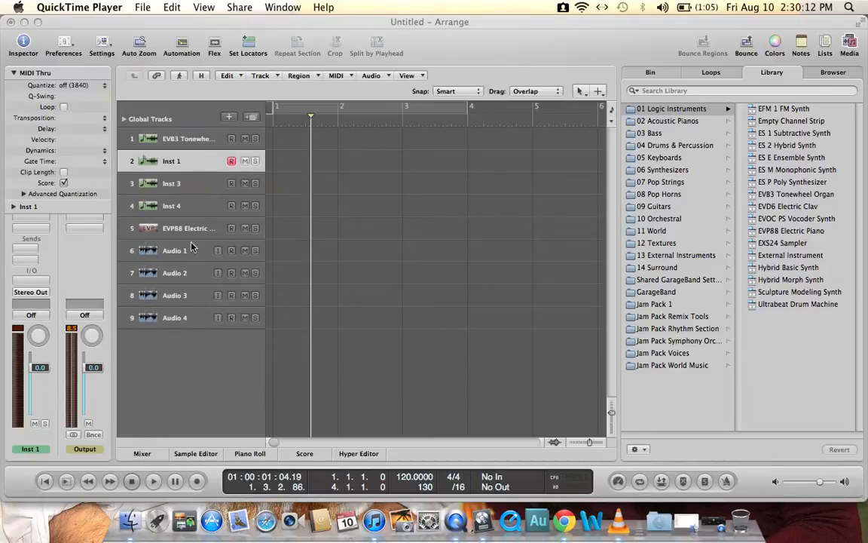
pyautogui.click(229, 118)
pyautogui.click(229, 117)
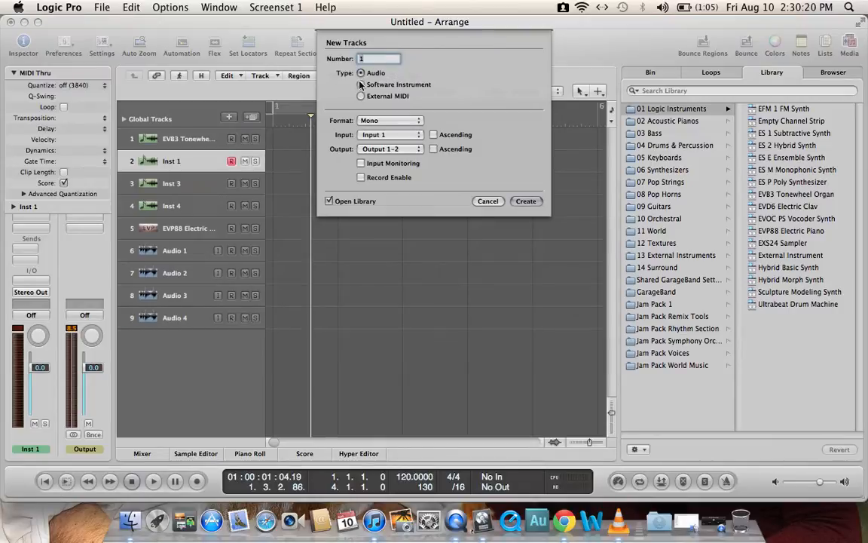
pyautogui.press('BackSpace')
pyautogui.click(362, 84)
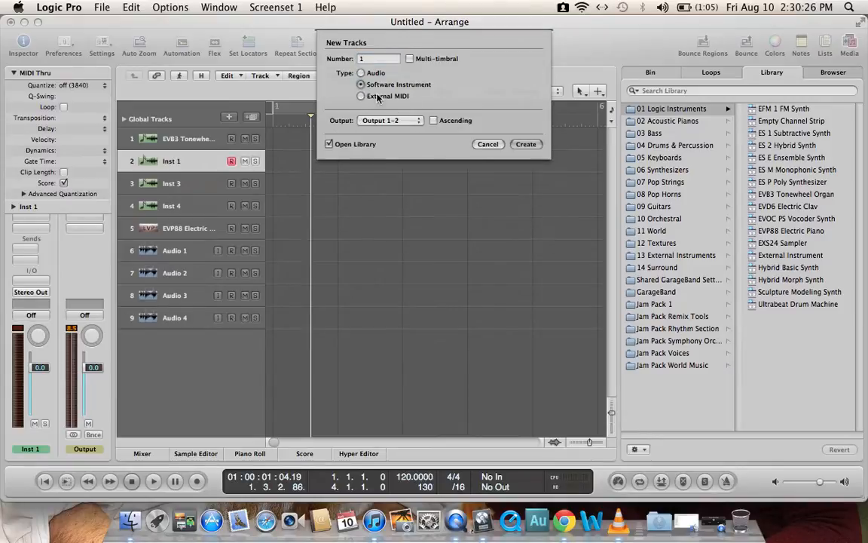
pyautogui.click(488, 143)
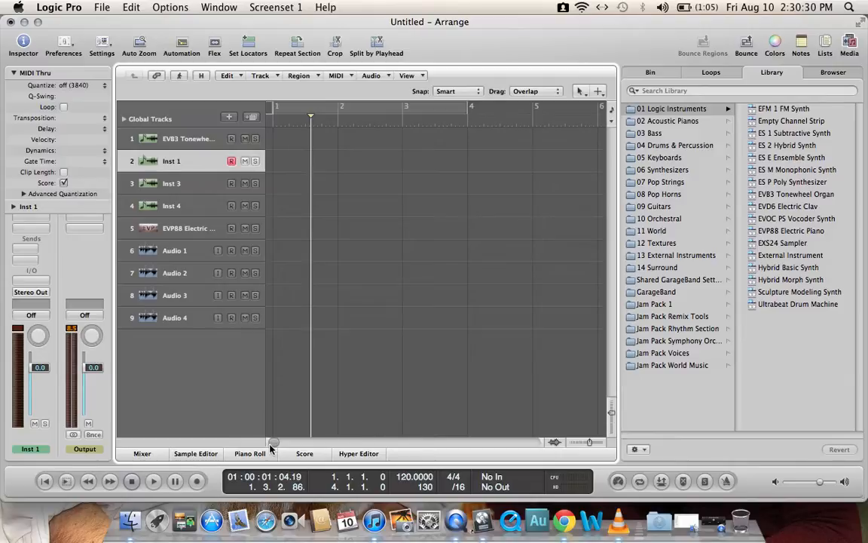
# Step: Set the project tempo to 130
pyautogui.moveTo(408, 477); pyautogui.dragTo(407, 467)
# Step: Browse from the home folder through Desktop to the "Sounds for Logic" folder and look through its contents
pyautogui.click(834, 72)
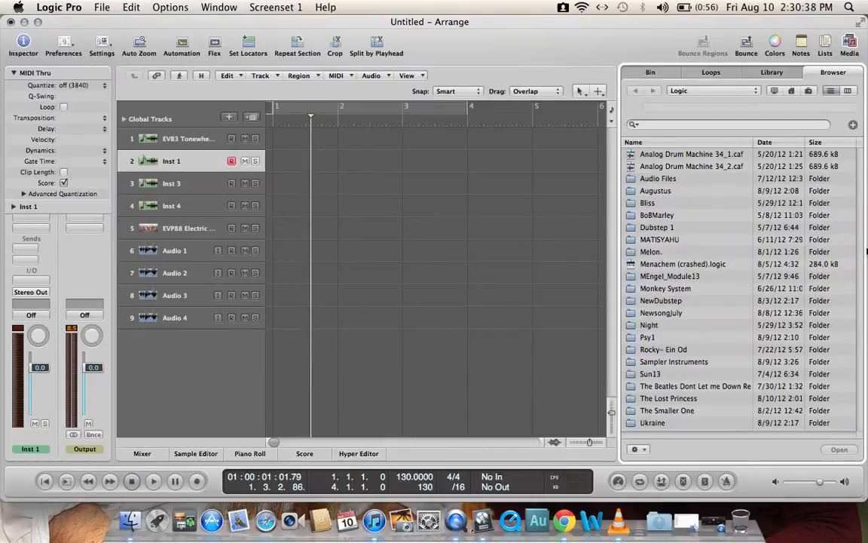
pyautogui.click(791, 90)
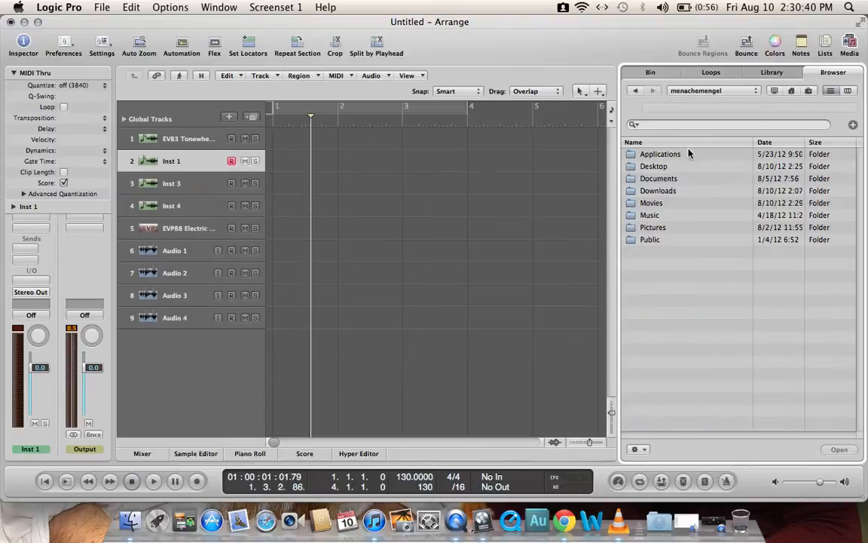
pyautogui.doubleClick(662, 167)
pyautogui.doubleClick(726, 312)
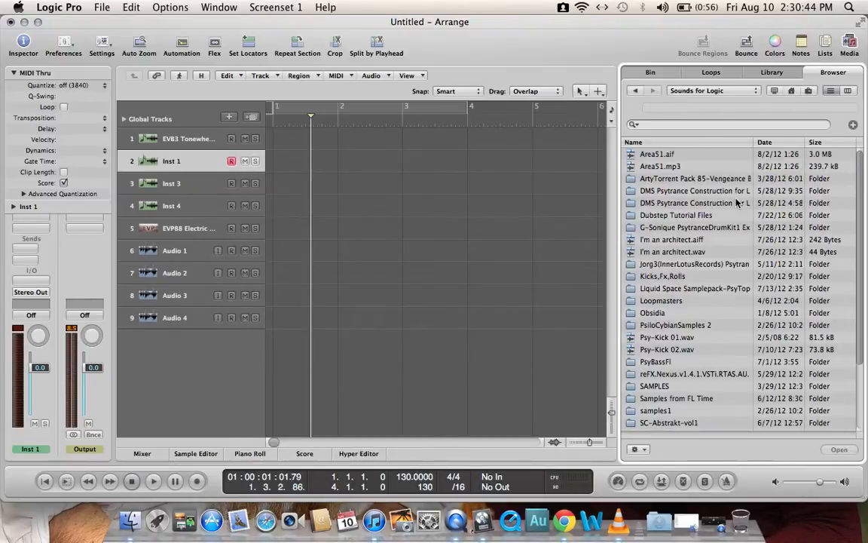
pyautogui.scroll(-5, 738, 203)
pyautogui.scroll(4, 737, 202)
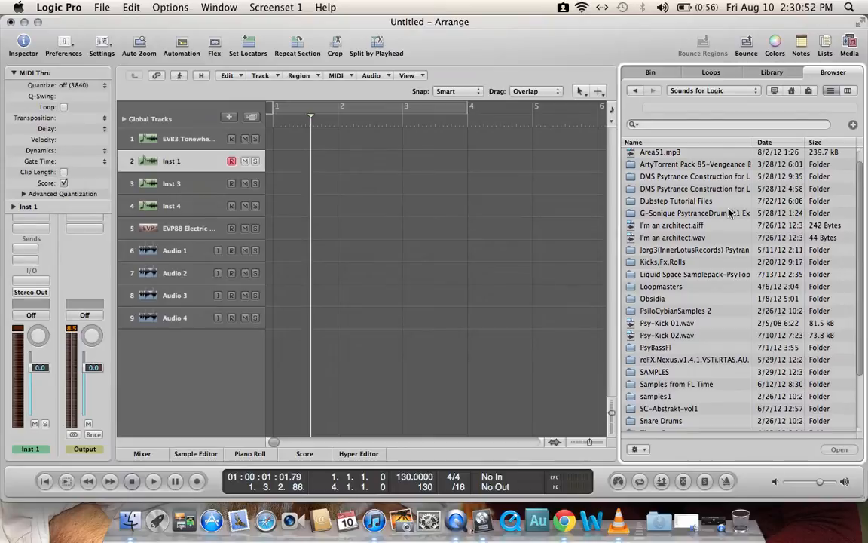
# Step: Open the Kicks folder of the Obsidia sample collection, found within Kicks,Fx,Rolls and its FX subfolder
pyautogui.doubleClick(674, 262)
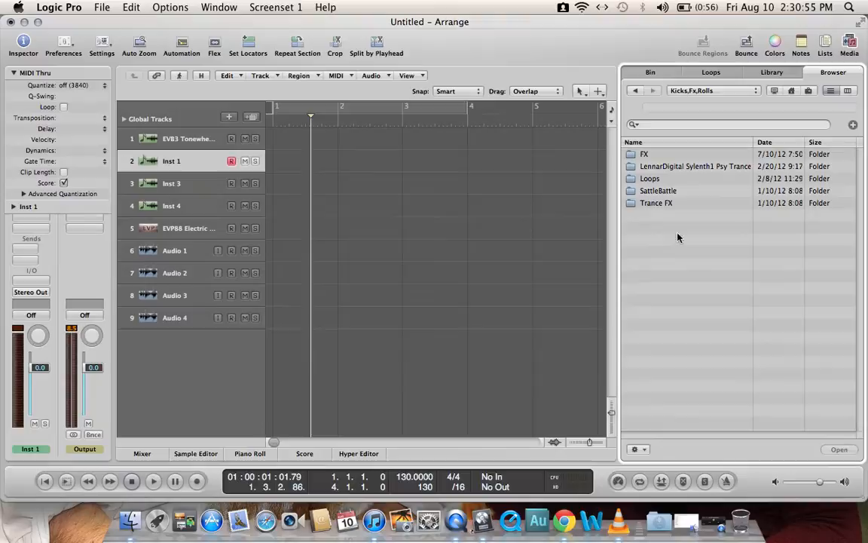
pyautogui.doubleClick(652, 154)
pyautogui.scroll(-2, 687, 198)
pyautogui.scroll(-4, 687, 198)
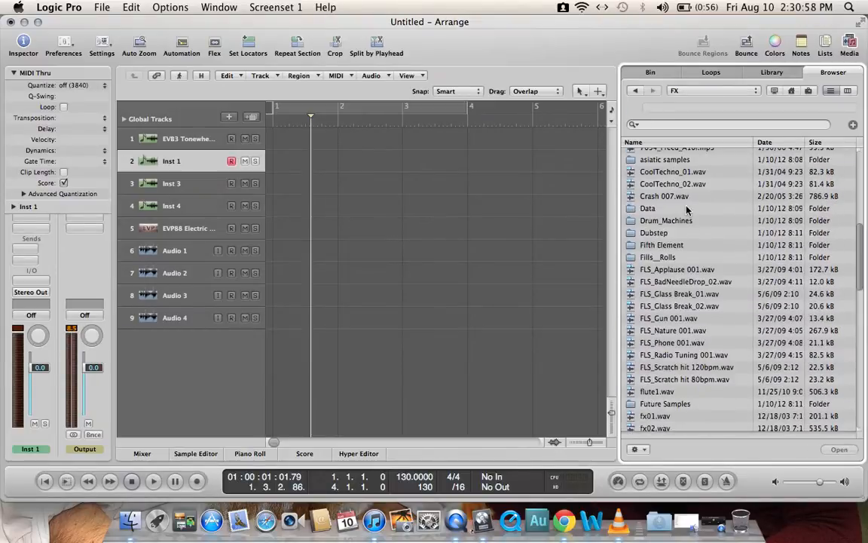
pyautogui.scroll(-8, 686, 211)
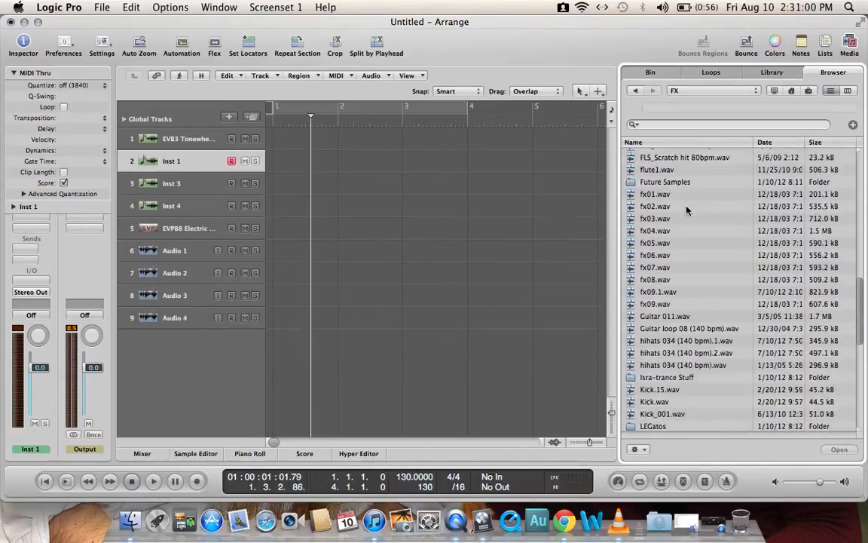
pyautogui.scroll(-3, 687, 211)
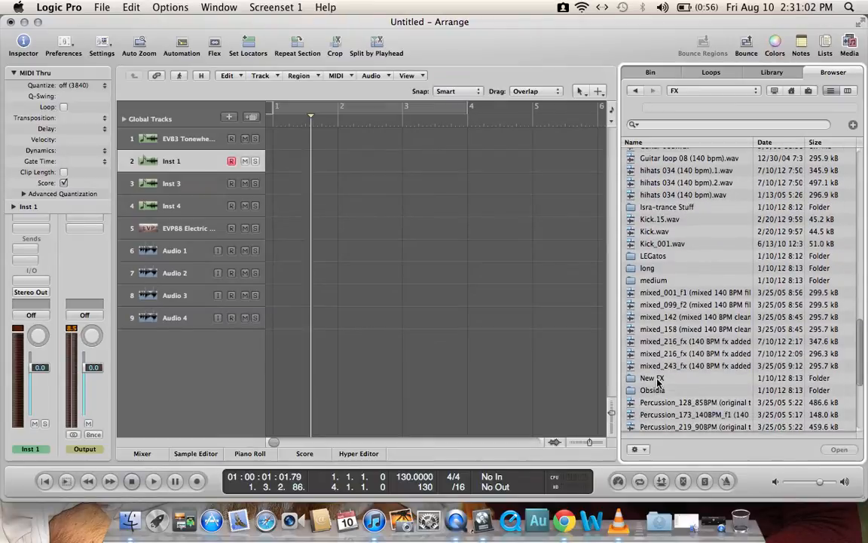
pyautogui.doubleClick(656, 390)
pyautogui.doubleClick(676, 155)
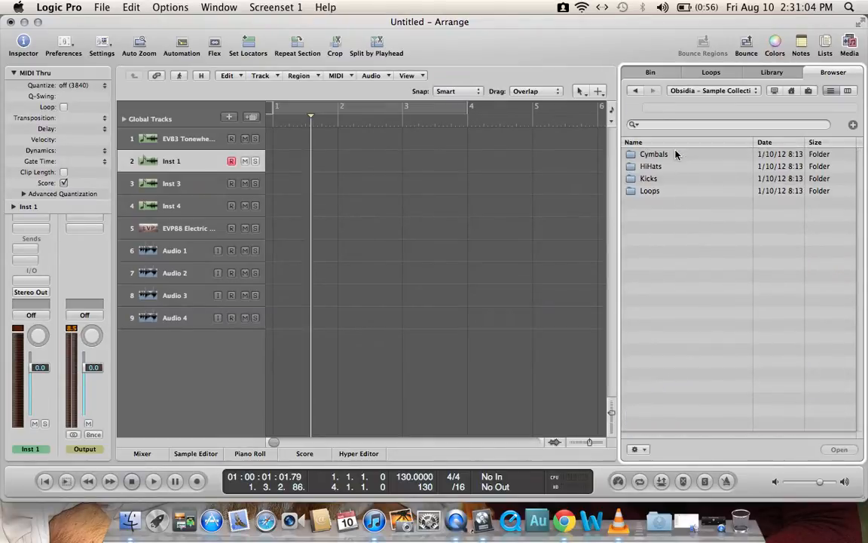
pyautogui.doubleClick(650, 179)
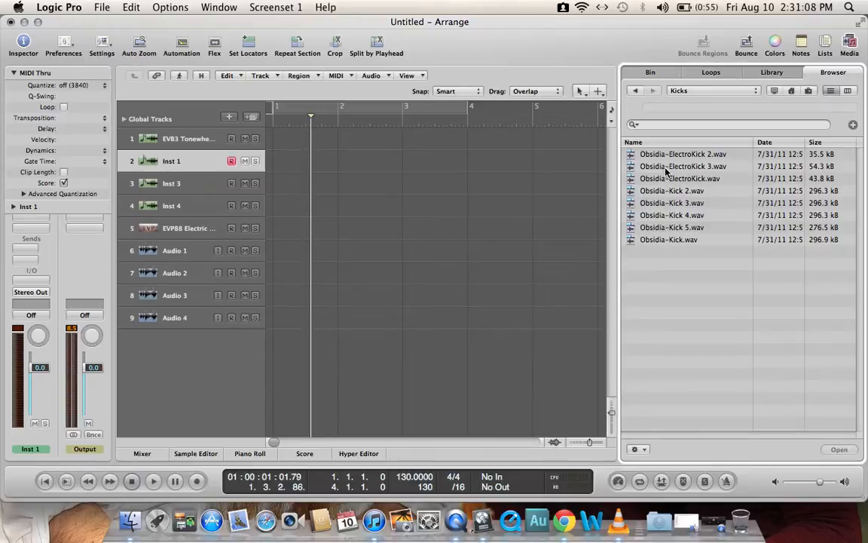
# Step: Preview Obsidia-ElectroKick 3.wav at a raised system volume and place it on the Audio 1 track at the start of bar 1
pyautogui.click(666, 169)
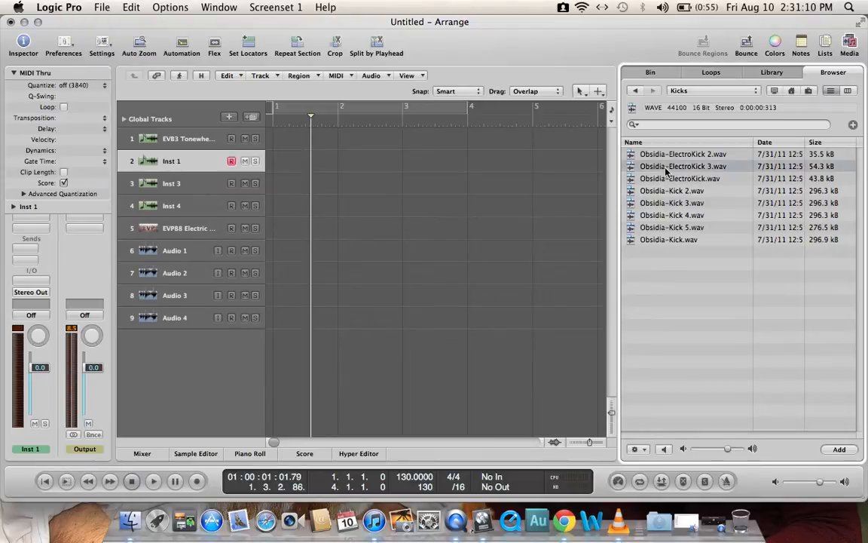
pyautogui.press('XF86AudioRaiseVolume')
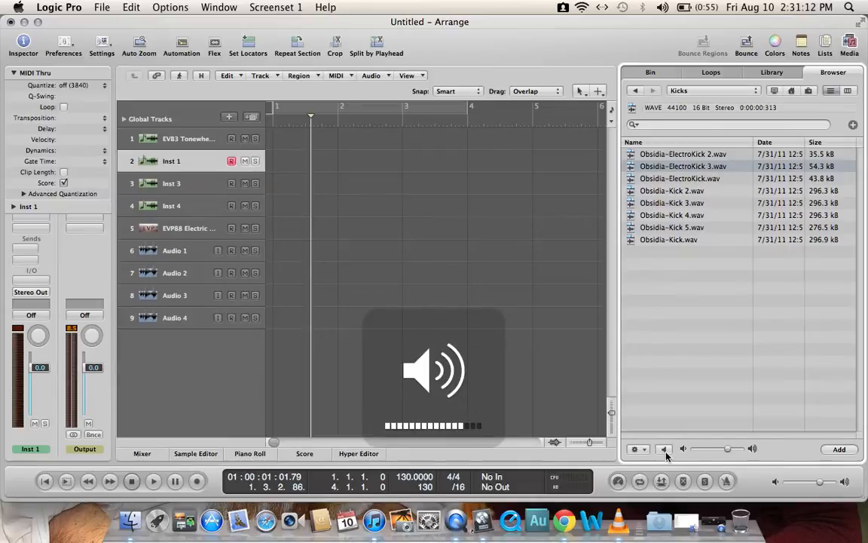
pyautogui.click(665, 450)
pyautogui.press('XF86AudioRaiseVolume')
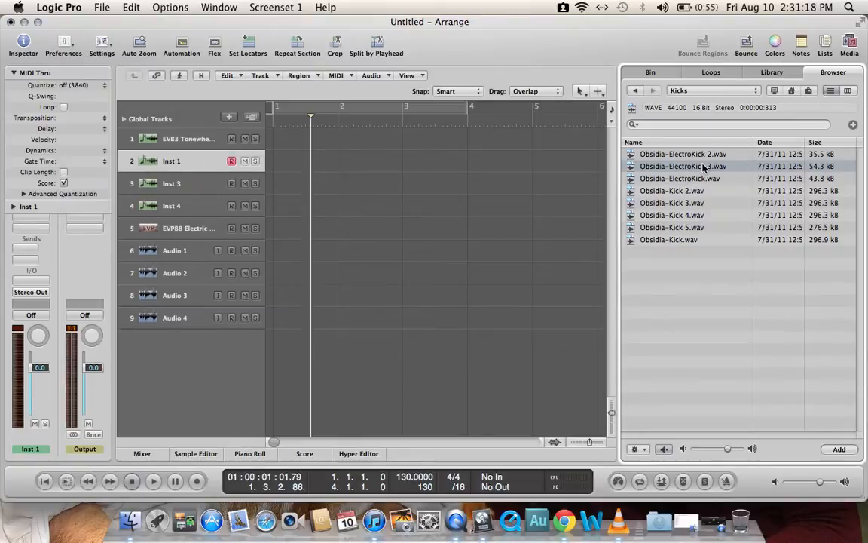
pyautogui.moveTo(704, 167); pyautogui.dragTo(279, 254)
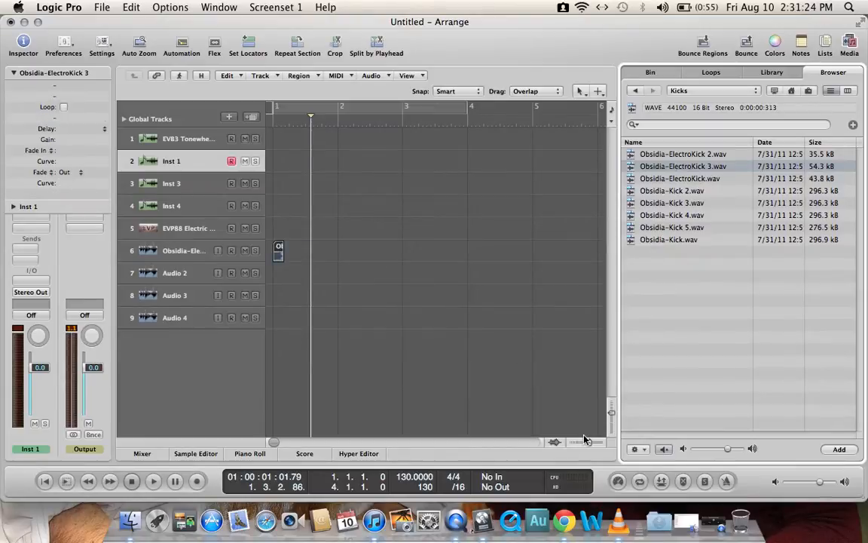
# Step: Copy the kick region along its track so that one kick falls on every beat of bars 1 and 2
pyautogui.moveTo(590, 443); pyautogui.dragTo(592, 443)
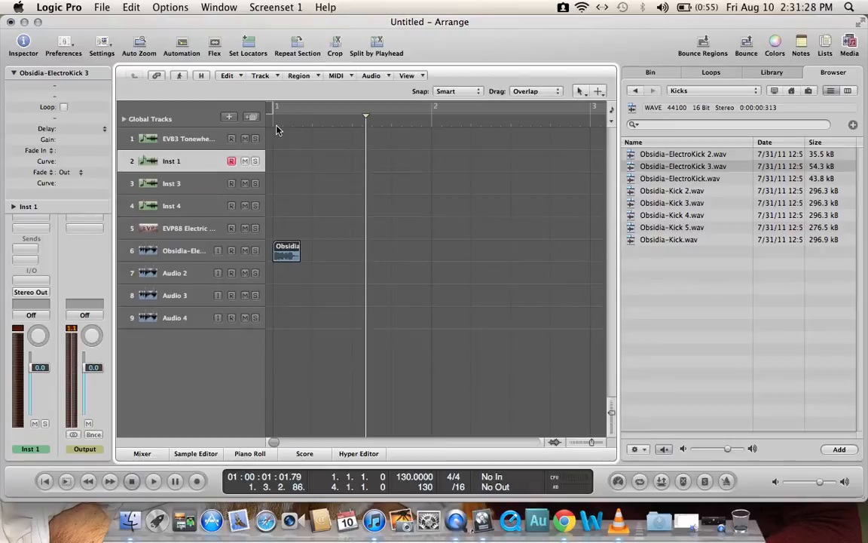
pyautogui.rightClick(295, 176)
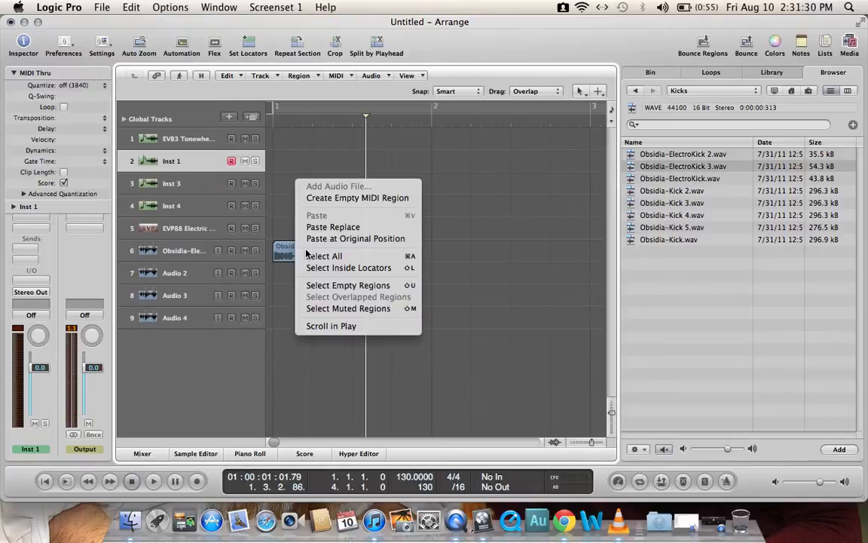
pyautogui.click(292, 296)
pyautogui.click(290, 260)
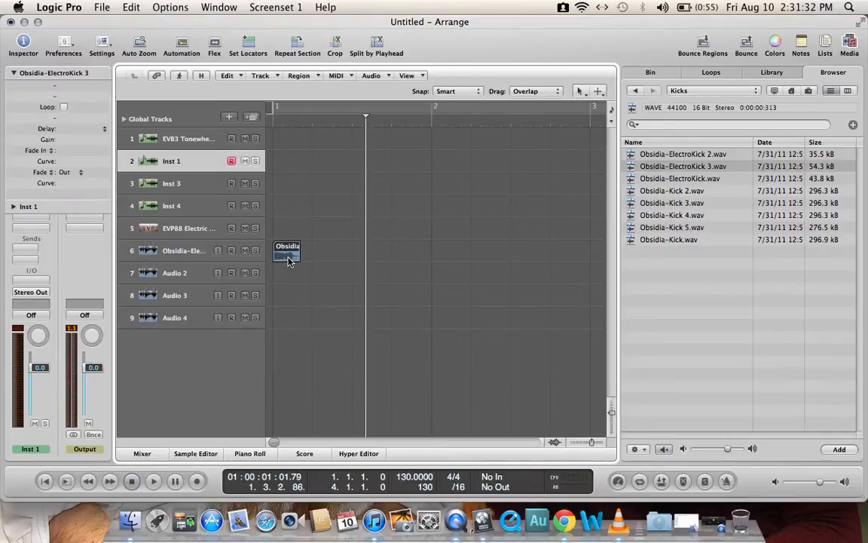
pyautogui.moveTo(289, 260); pyautogui.dragTo(446, 252)
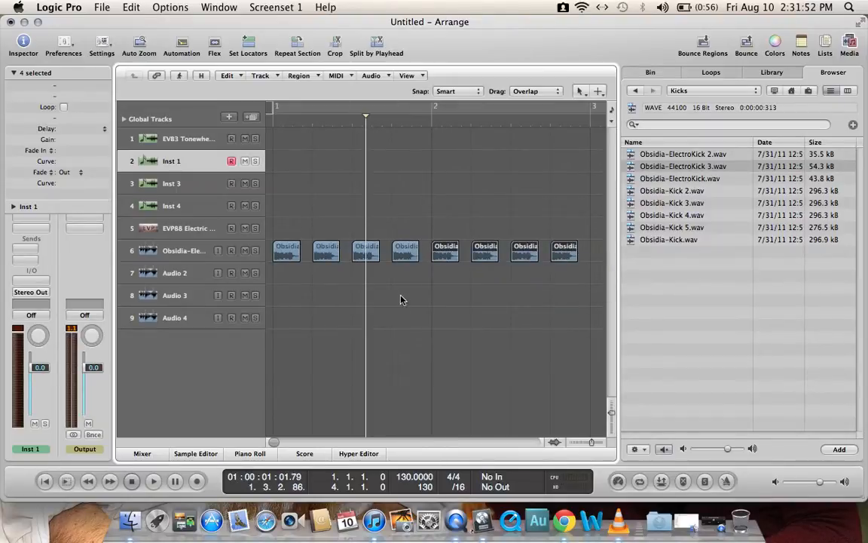
# Step: Play back the two-bar kick pattern and stop playback
pyautogui.click(131, 481)
pyautogui.click(153, 481)
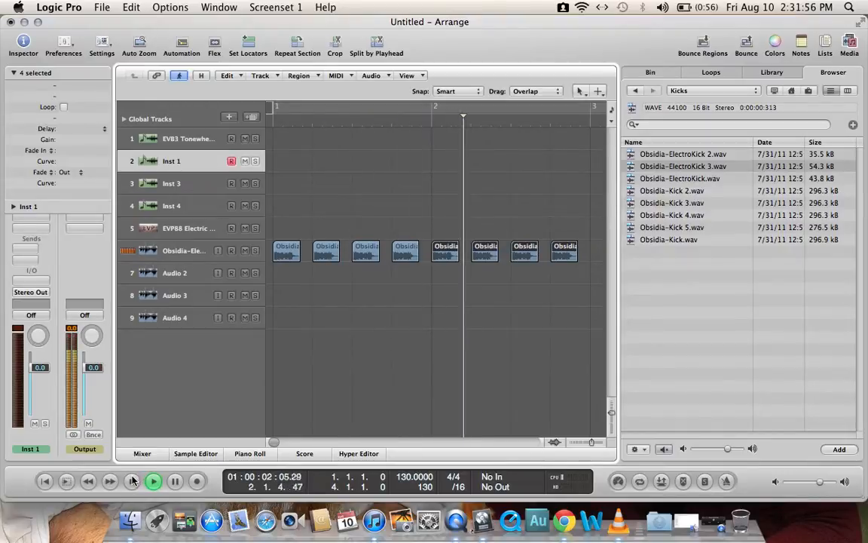
pyautogui.click(132, 481)
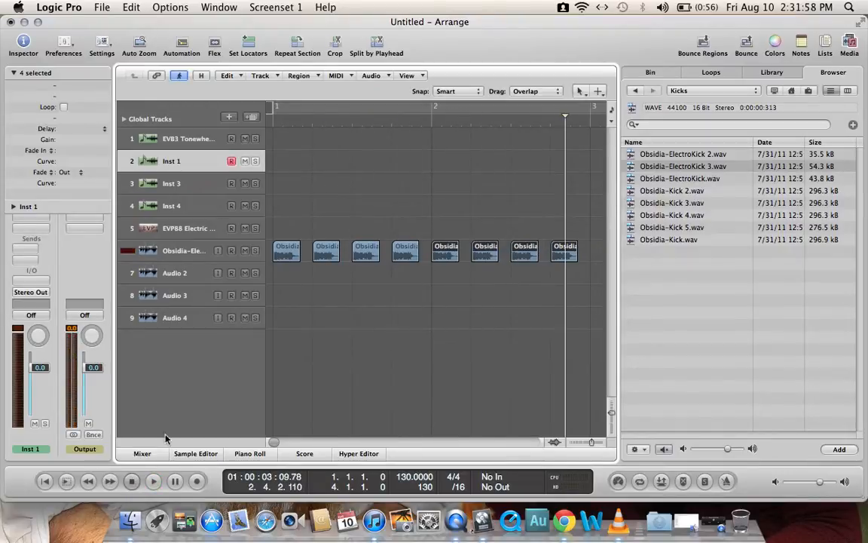
# Step: Delete the unused tracks Audio 2, Audio 3 and Audio 4
pyautogui.click(194, 279)
pyautogui.press('super+BackSpace')
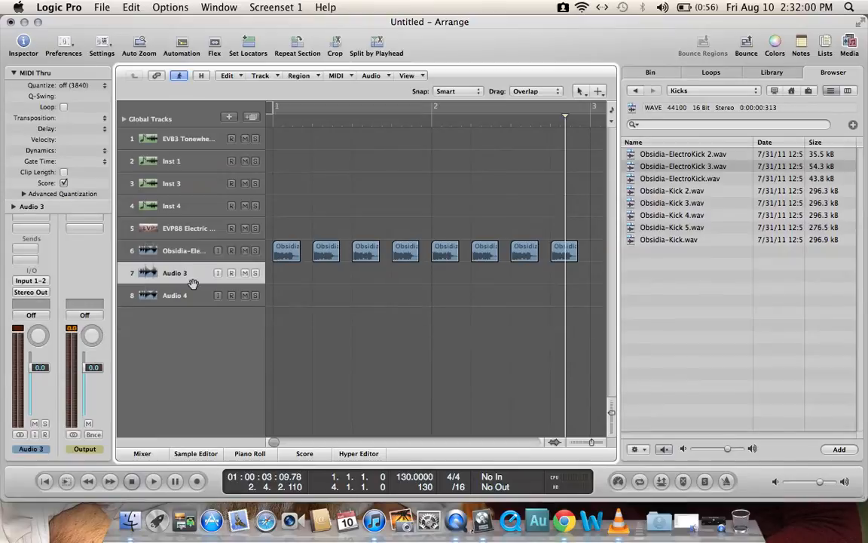
pyautogui.press('super+BackSpace')
pyautogui.press('super+BackSpace')
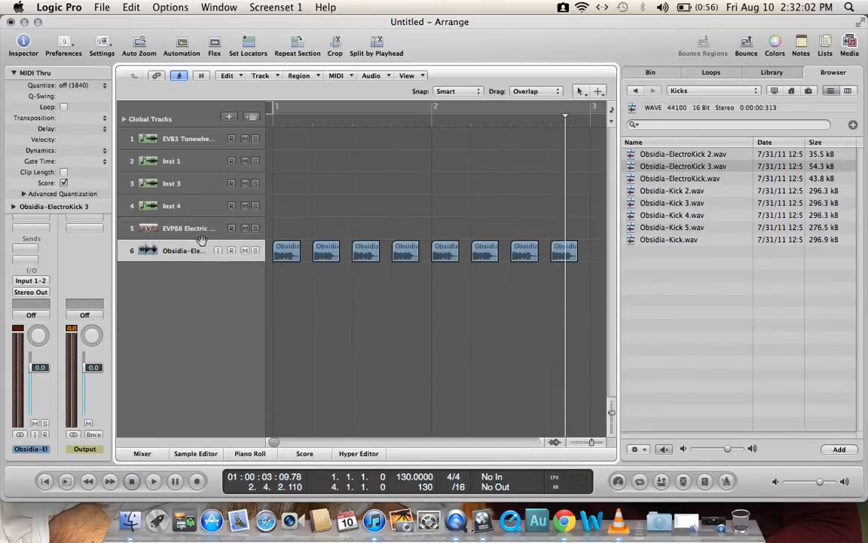
# Step: Create one software instrument track and replace its EVP88 instrument with the ES2 synthesizer
pyautogui.click(229, 117)
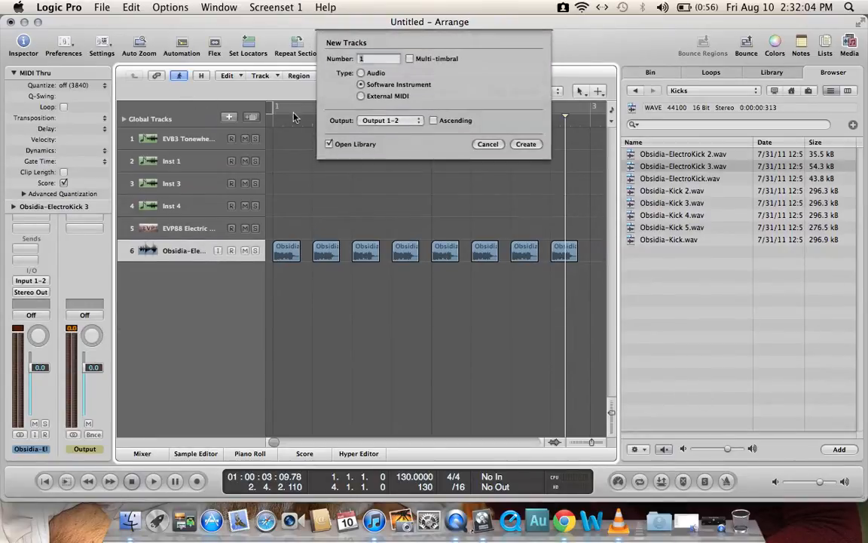
pyautogui.click(538, 147)
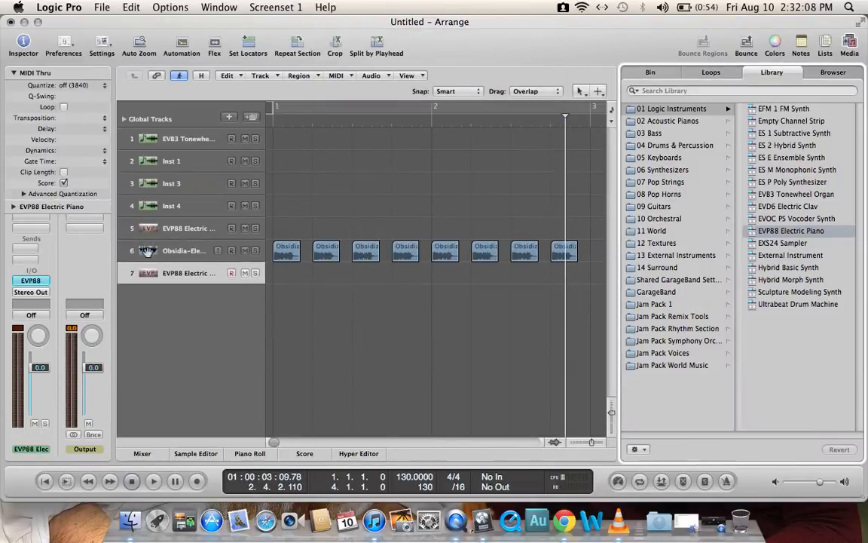
pyautogui.click(13, 73)
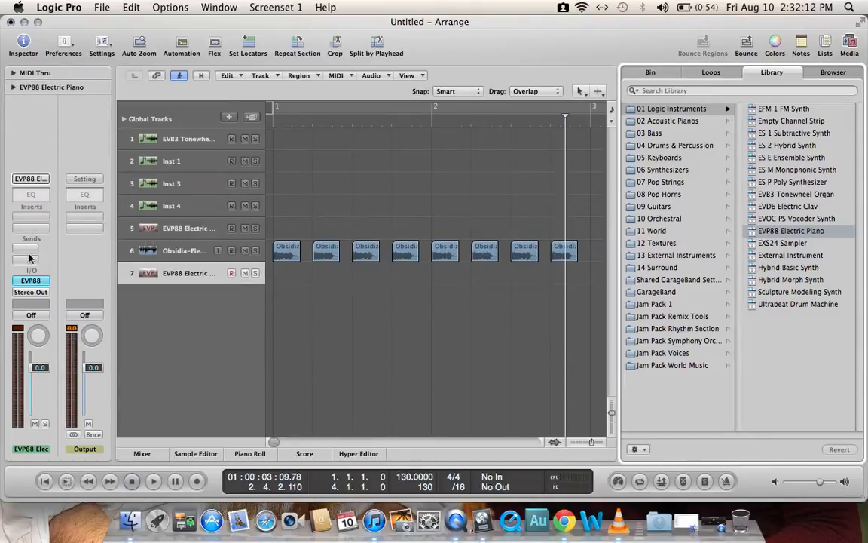
pyautogui.click(30, 281)
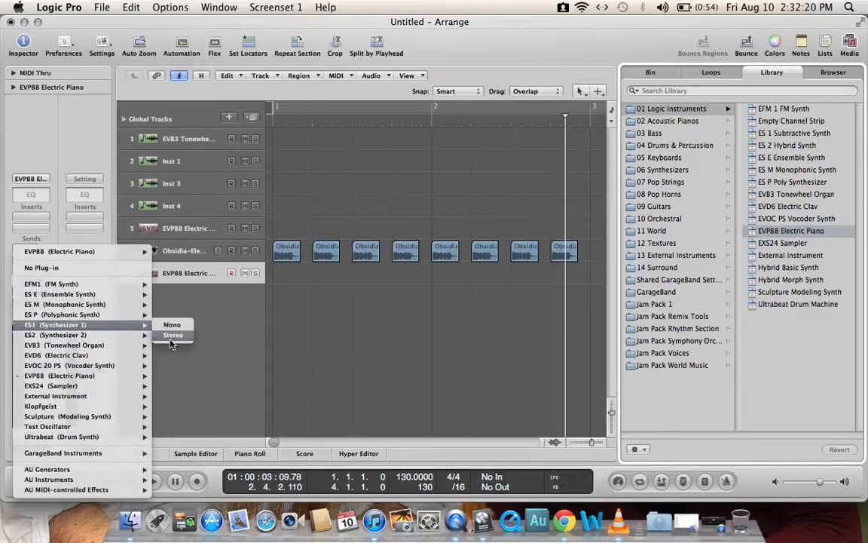
pyautogui.click(172, 335)
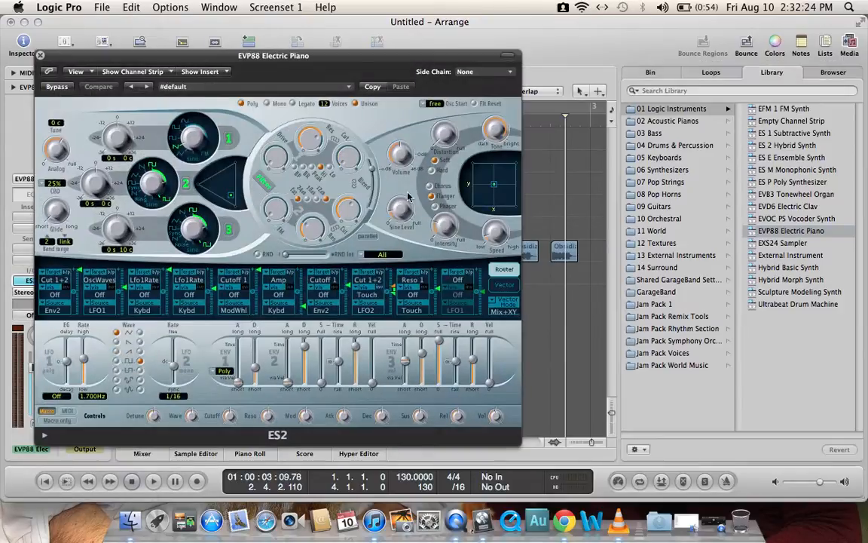
# Step: Load the Acid Bass preset from the 03 Synth Bass category in ES2
pyautogui.click(241, 91)
pyautogui.moveTo(358, 228)
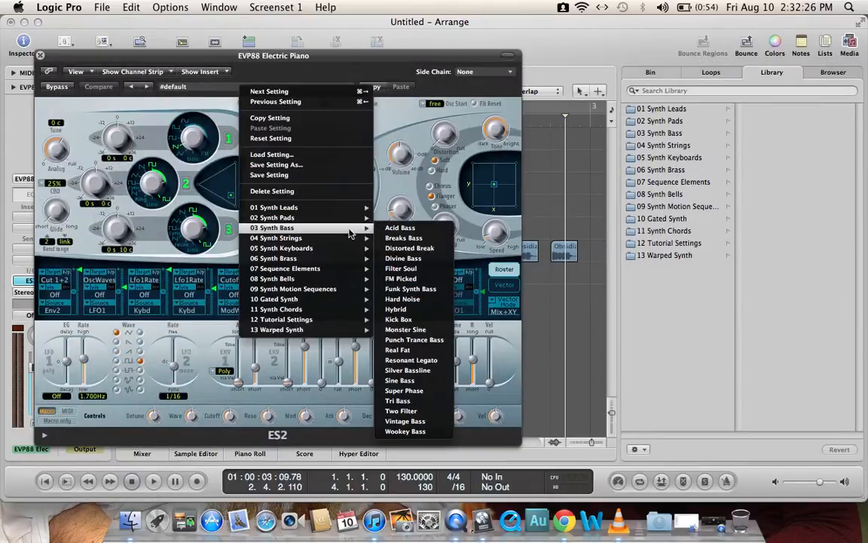
pyautogui.click(399, 229)
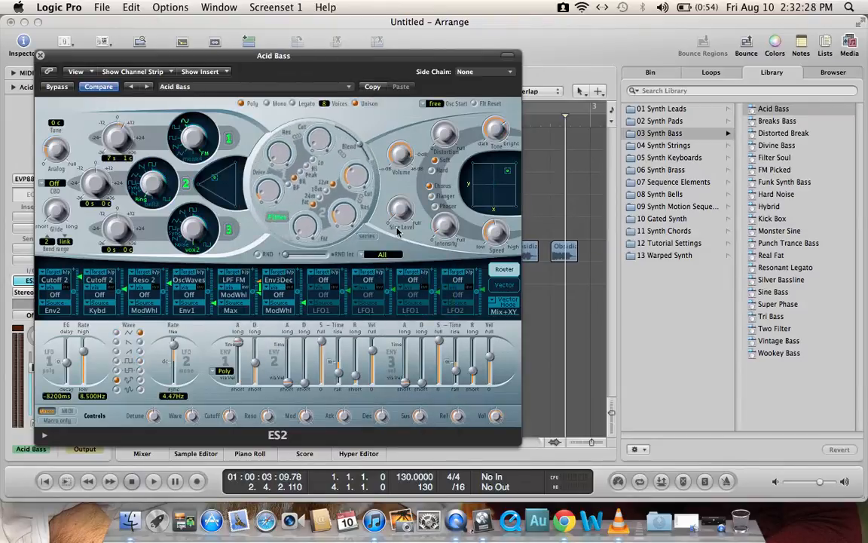
# Step: Enable the Caps Lock Keyboard, close the ES2 window and play a few notes to audition the Acid Bass sound
pyautogui.press('capslock')
pyautogui.click(40, 55)
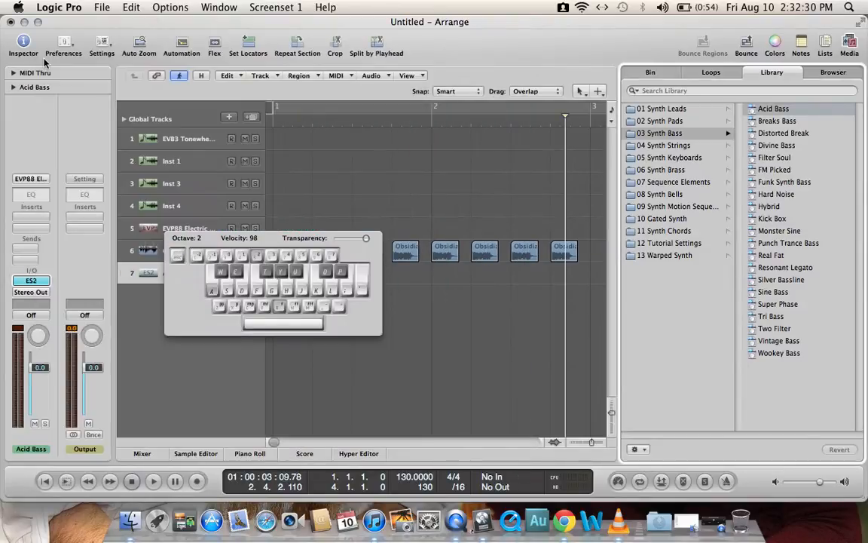
pyautogui.press('s')
pyautogui.press('d')
pyautogui.press('s')
pyautogui.press('a')
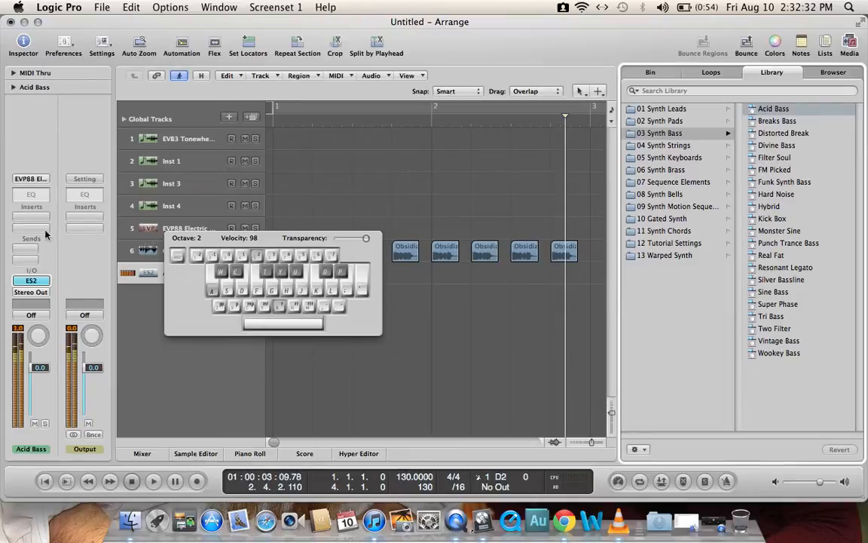
# Step: Reopen the ES2 synthesizer and switch to the next preset, Breaks Bass
pyautogui.doubleClick(43, 282)
pyautogui.click(148, 87)
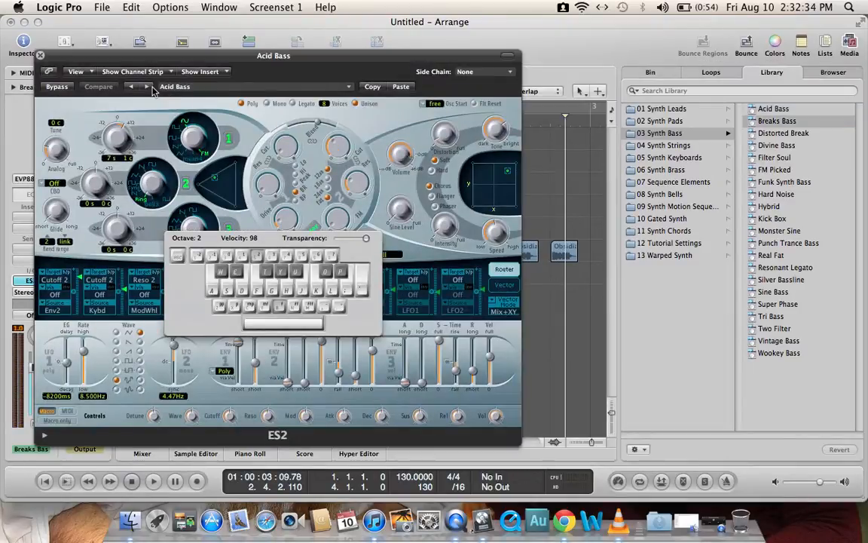
# Step: Advance ES2 to the Distorted Break preset and play a few notes in different octaves to audition it
pyautogui.click(148, 87)
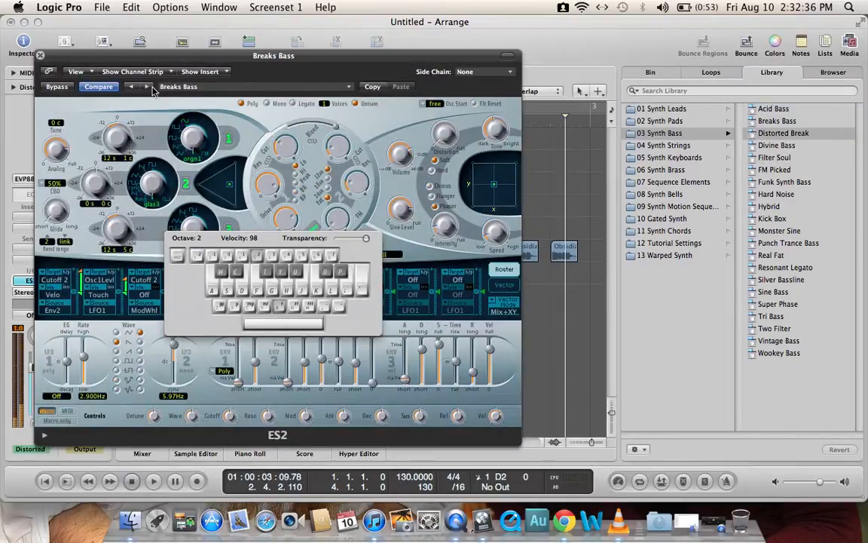
pyautogui.press('capslock')
pyautogui.press('capslock')
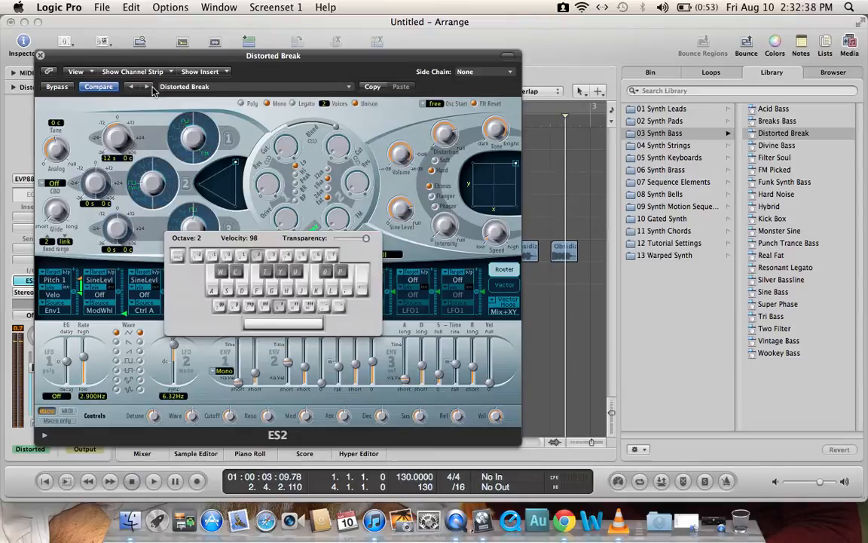
pyautogui.press('1')
pyautogui.press('a')
pyautogui.press('a')
pyautogui.press('2')
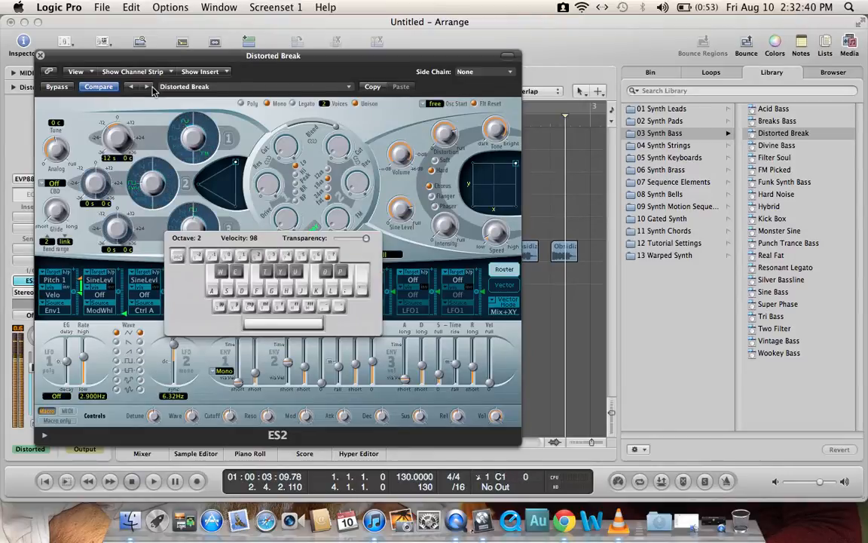
pyautogui.press('a')
pyautogui.press('d')
pyautogui.press('g')
pyautogui.press('j')
pyautogui.press('g')
pyautogui.press('f')
# Step: Step through the following ES2 bass presets to FM Picked, playing a few notes to audition the sounds
pyautogui.click(152, 87)
pyautogui.press('f')
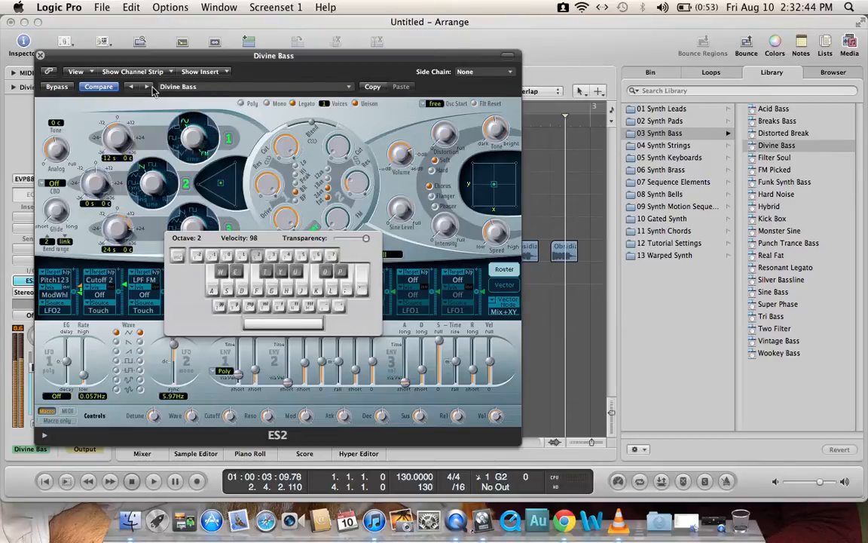
pyautogui.click(152, 88)
pyautogui.click(151, 88)
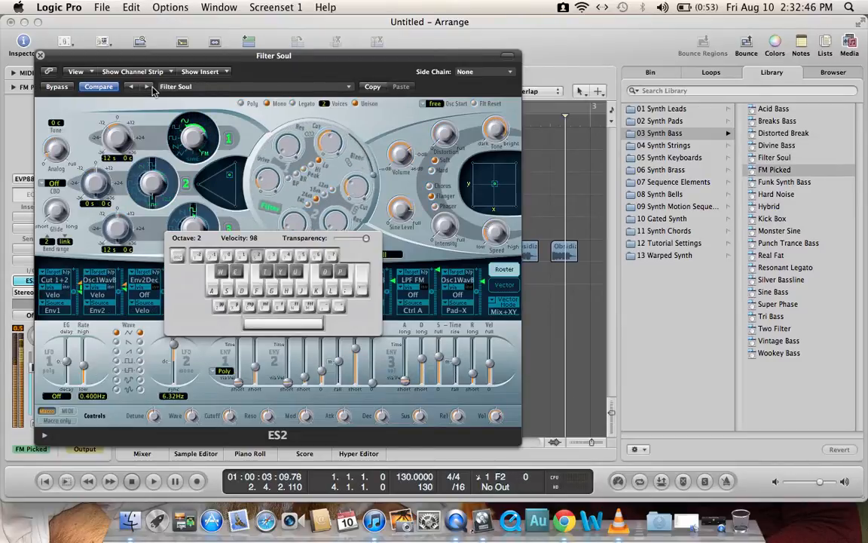
pyautogui.press('f')
pyautogui.press('s')
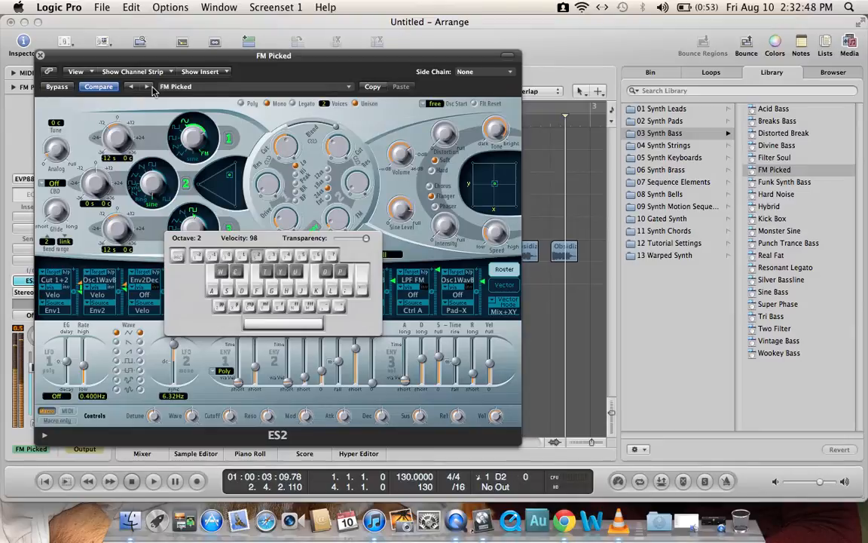
pyautogui.press('a')
pyautogui.press('a')
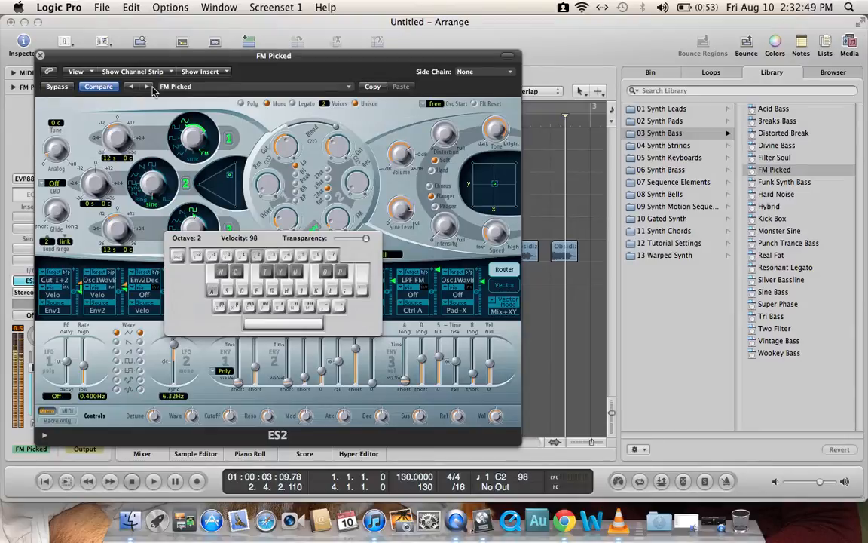
# Step: Clear the workspace by closing ES2, the Caps Lock Keyboard and the media area, with the playhead back at bar 1
pyautogui.click(40, 55)
pyautogui.moveTo(199, 317); pyautogui.dragTo(693, 389)
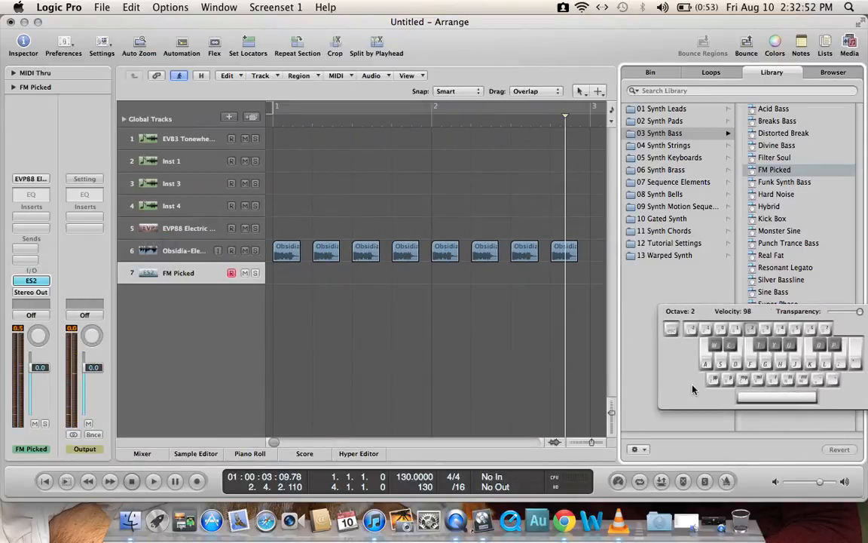
pyautogui.click(272, 119)
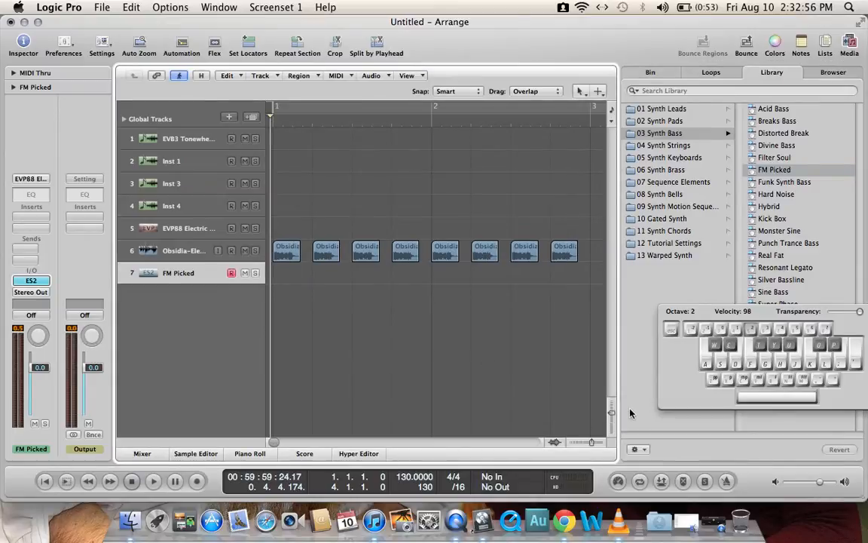
pyautogui.press('super+k')
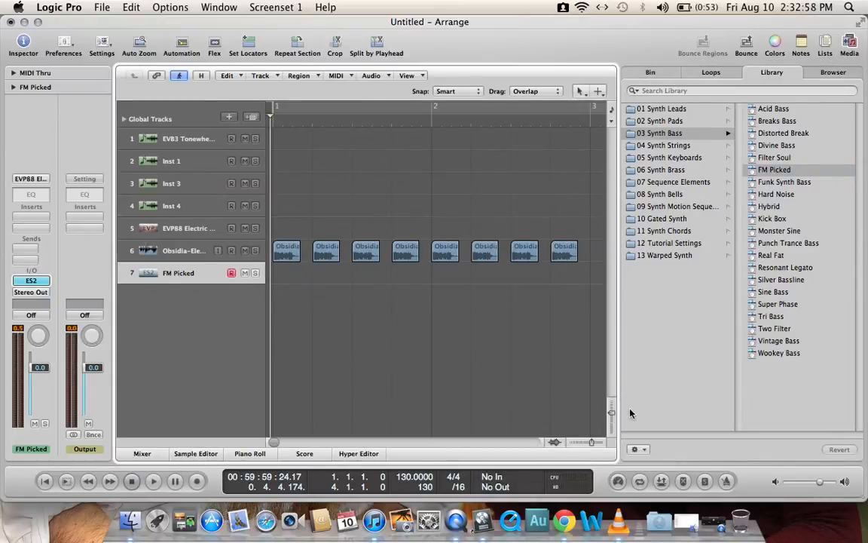
pyautogui.press('y')
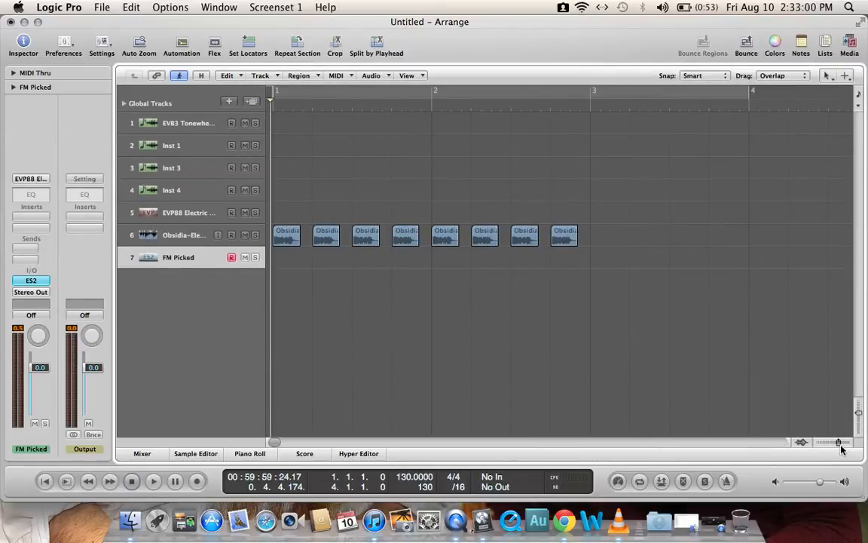
# Step: Draw a one-bar MIDI region at bar 1 on the FM Picked track with the Pencil Tool
pyautogui.moveTo(840, 444); pyautogui.dragTo(841, 444)
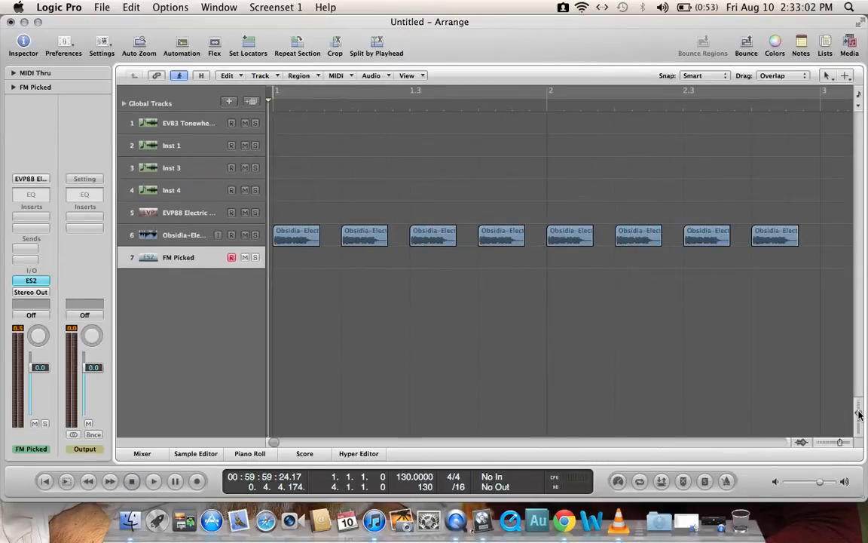
pyautogui.moveTo(859, 413); pyautogui.dragTo(858, 421)
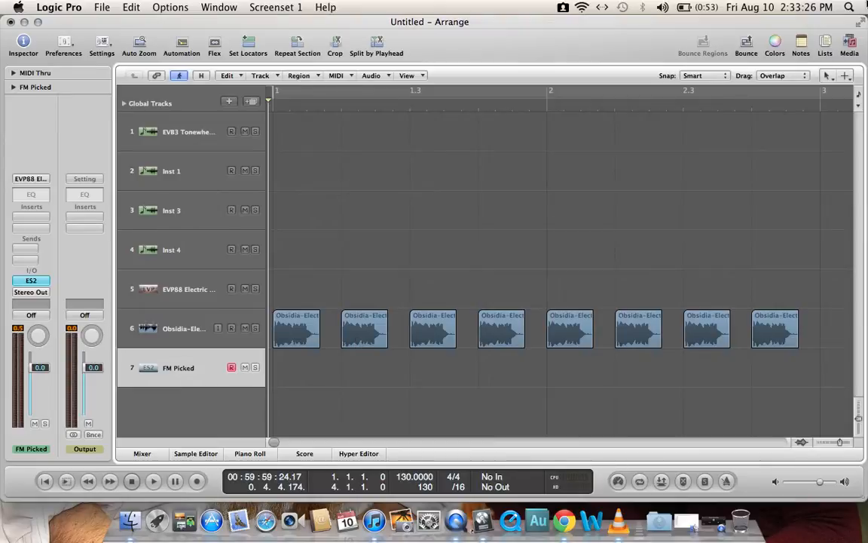
pyautogui.click(829, 76)
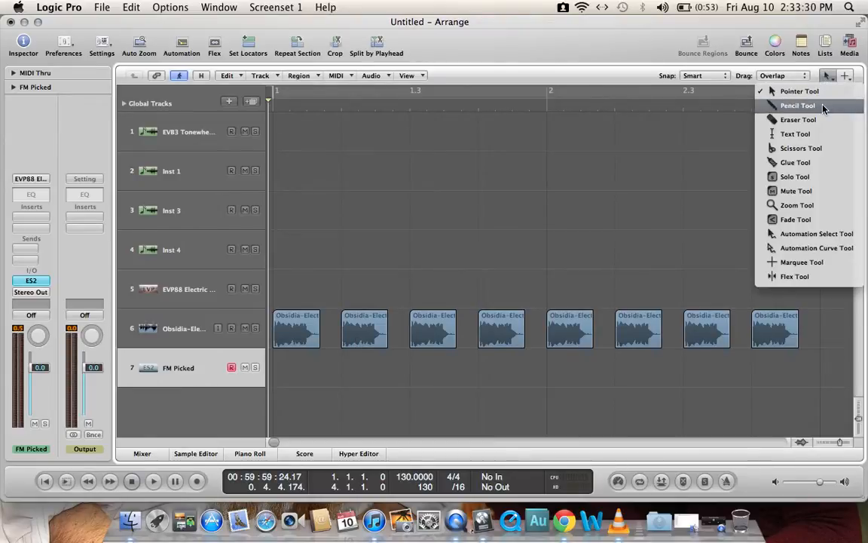
pyautogui.click(823, 106)
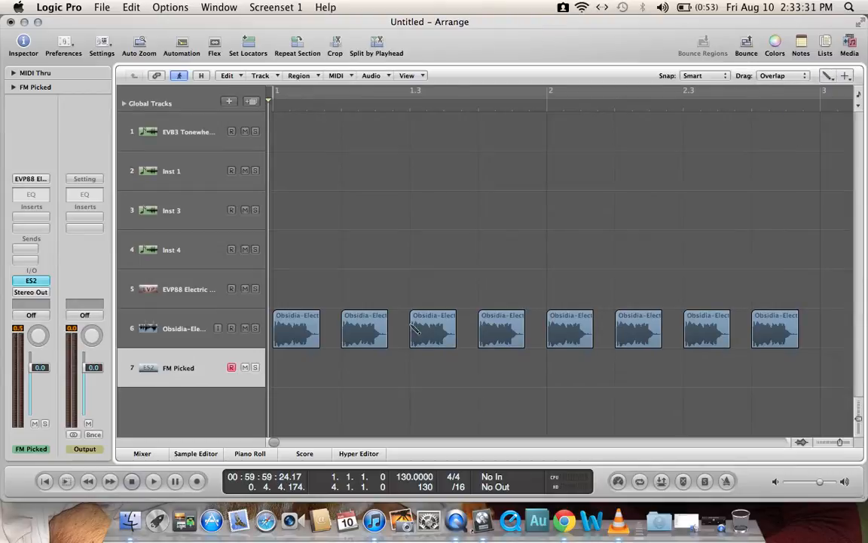
pyautogui.click(279, 375)
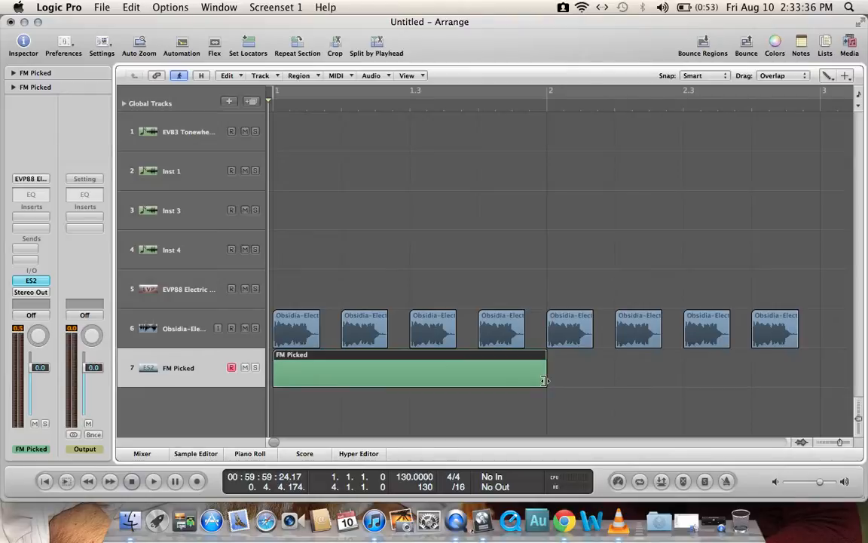
# Step: Set the cycle range over bar 1 and open the FM Picked region in the Piano Roll, sounding a couple of its keys
pyautogui.moveTo(277, 94); pyautogui.dragTo(554, 101)
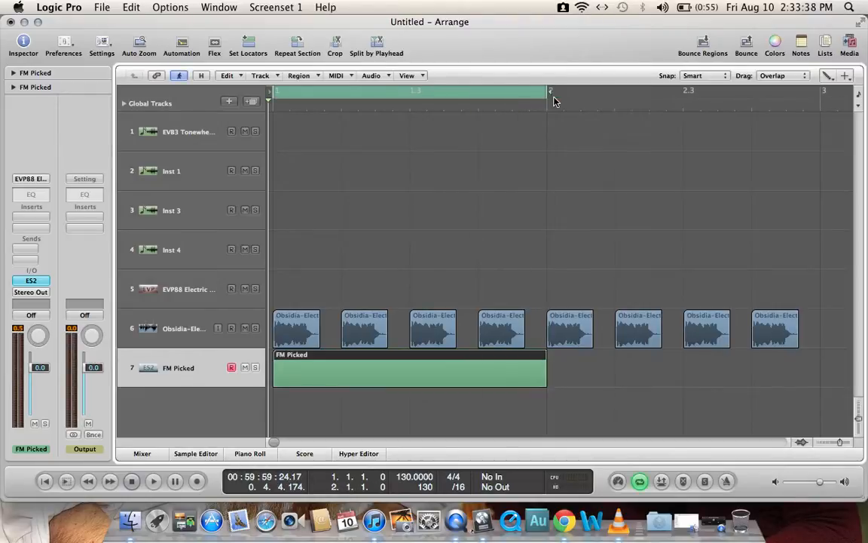
pyautogui.doubleClick(421, 358)
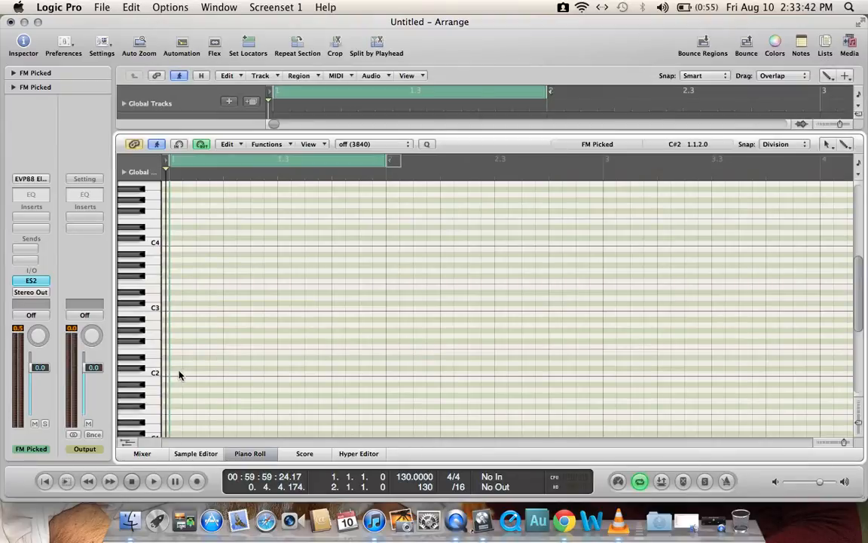
pyautogui.click(158, 376)
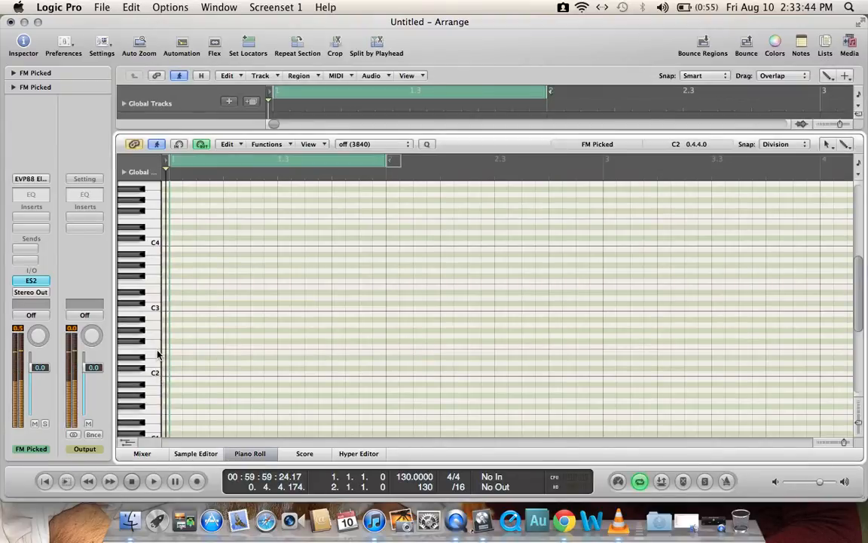
pyautogui.click(157, 356)
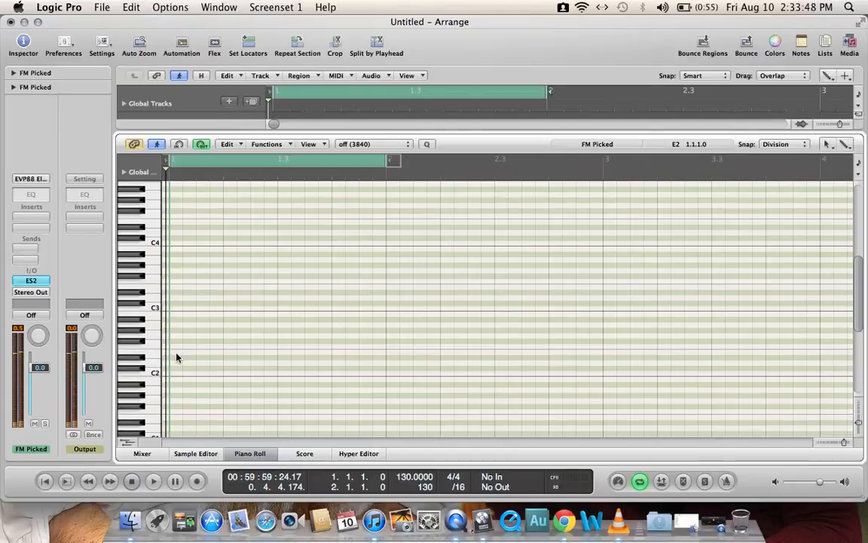
pyautogui.moveTo(850, 448); pyautogui.dragTo(849, 445)
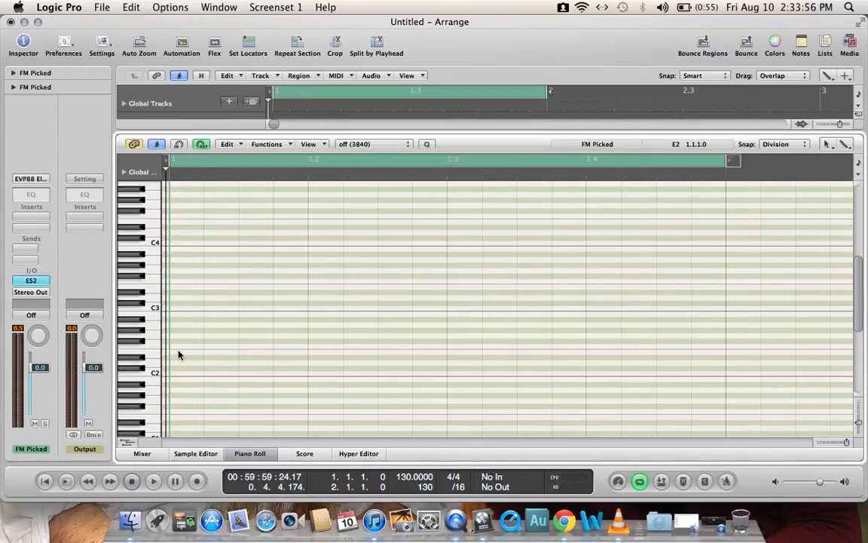
pyautogui.click(839, 148)
pyautogui.click(791, 174)
pyautogui.click(784, 144)
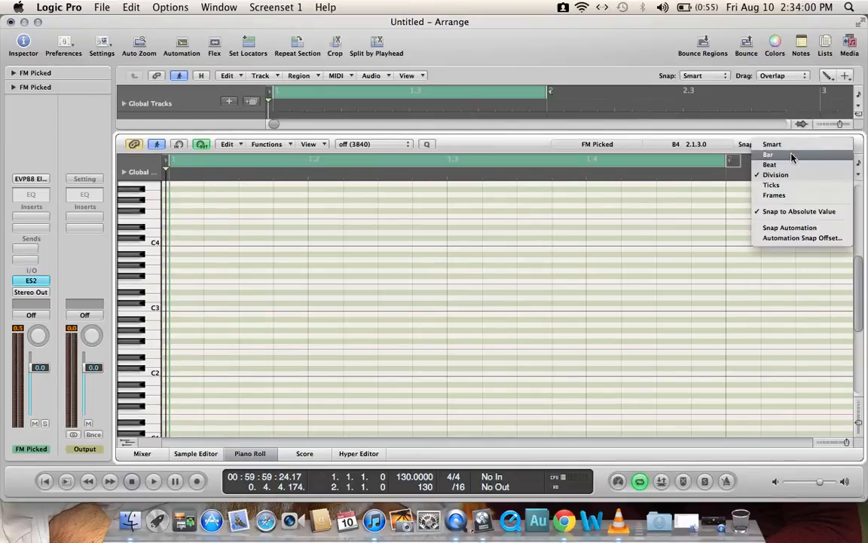
pyautogui.click(775, 211)
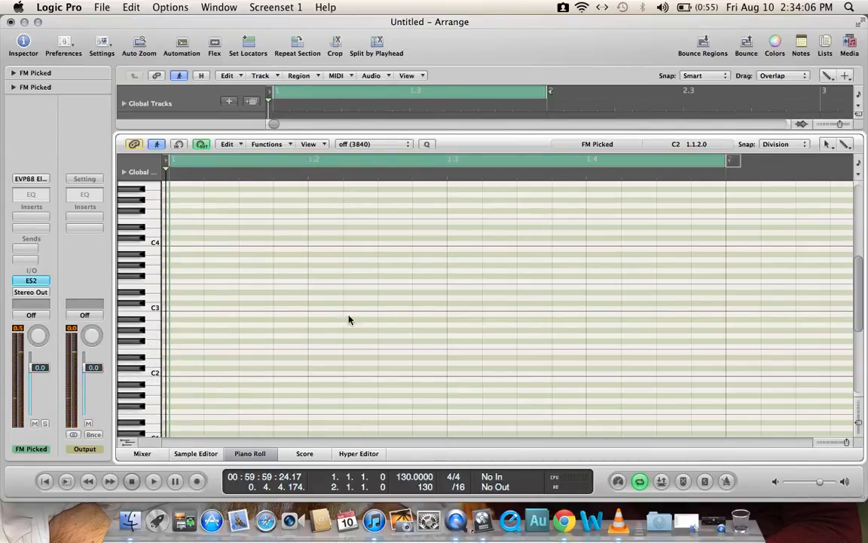
# Step: With the Pencil Tool, draw sixteenth notes on C2: three in a row from 1.1.2 and two from 1.2.2
pyautogui.click(827, 144)
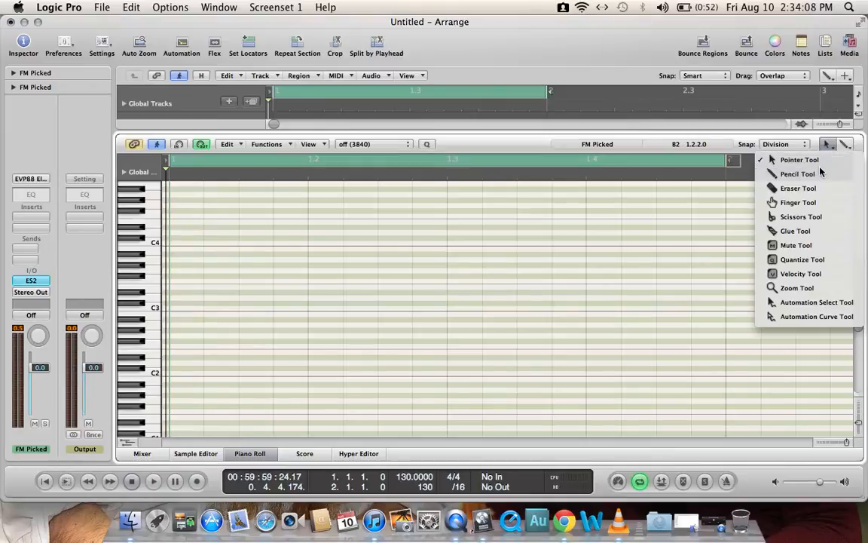
pyautogui.click(822, 172)
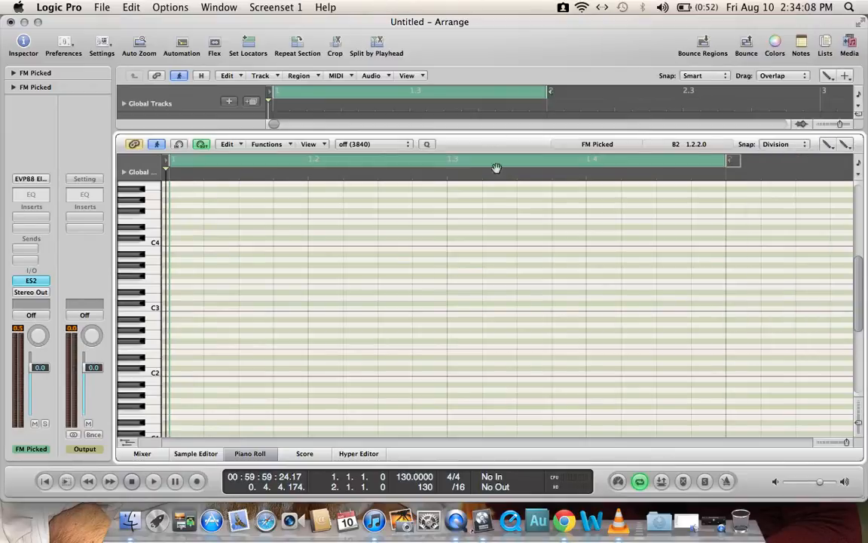
pyautogui.click(211, 374)
pyautogui.click(246, 375)
pyautogui.click(281, 375)
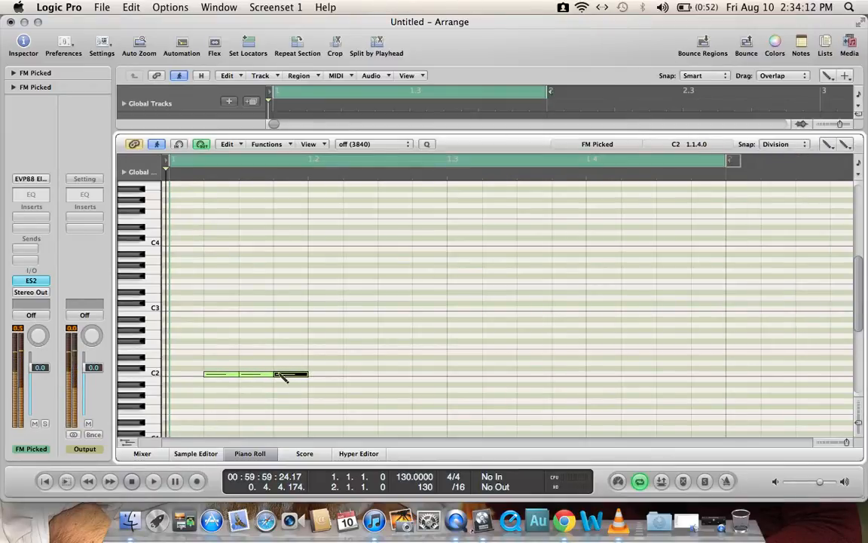
pyautogui.click(351, 375)
pyautogui.click(385, 375)
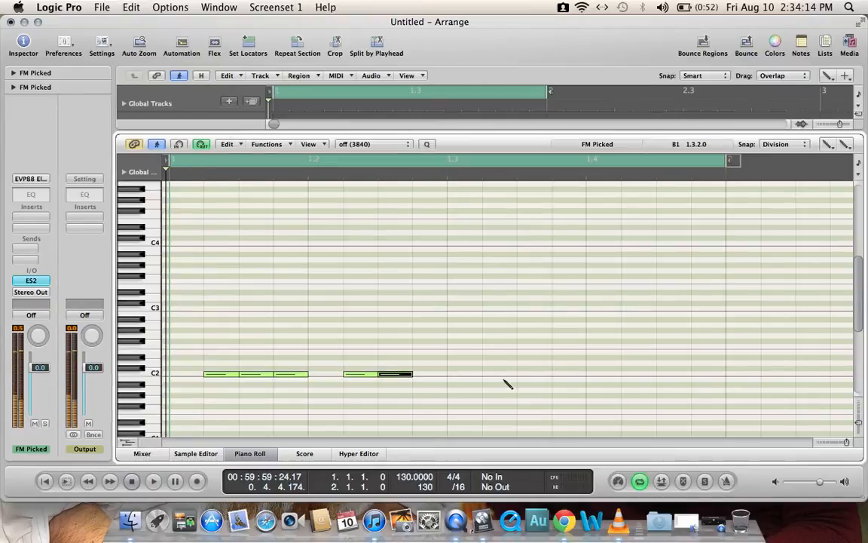
# Step: Complete the bassline with sixteenth notes: C2 at 1.3.2, D#2 at 1.3.3, and C2 at 1.3.4, 1.4.2 and 1.4.3
pyautogui.click(489, 369)
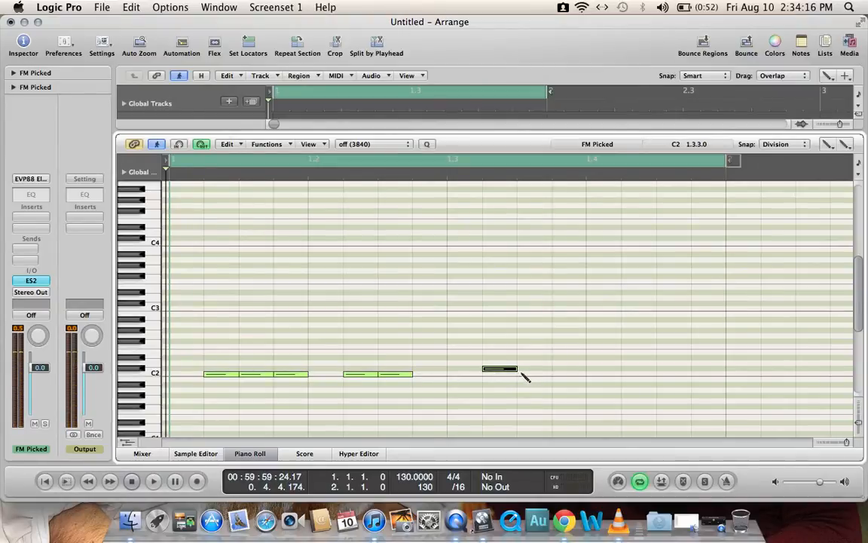
pyautogui.moveTo(508, 374); pyautogui.dragTo(509, 379)
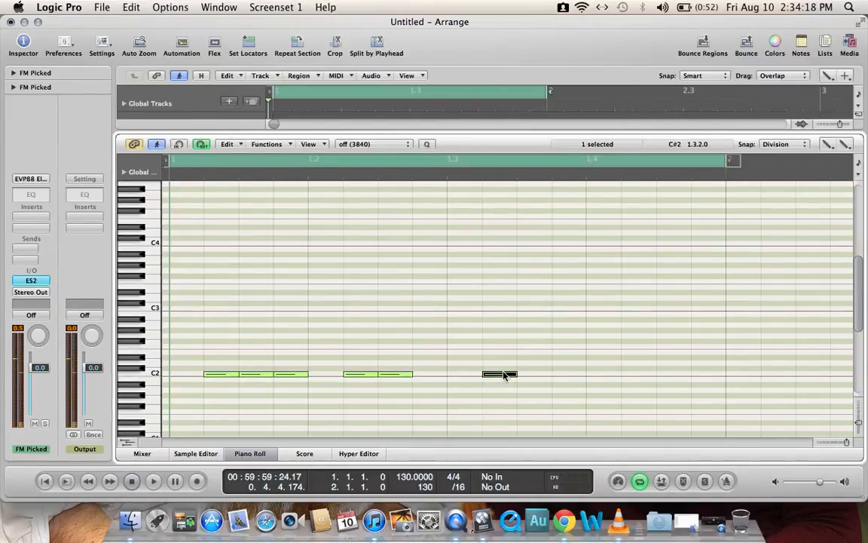
pyautogui.click(526, 359)
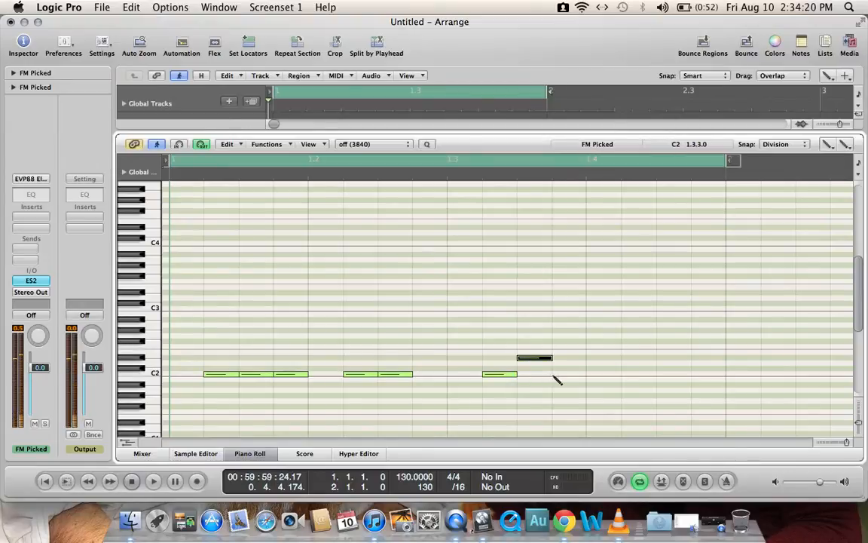
pyautogui.click(562, 374)
pyautogui.click(630, 374)
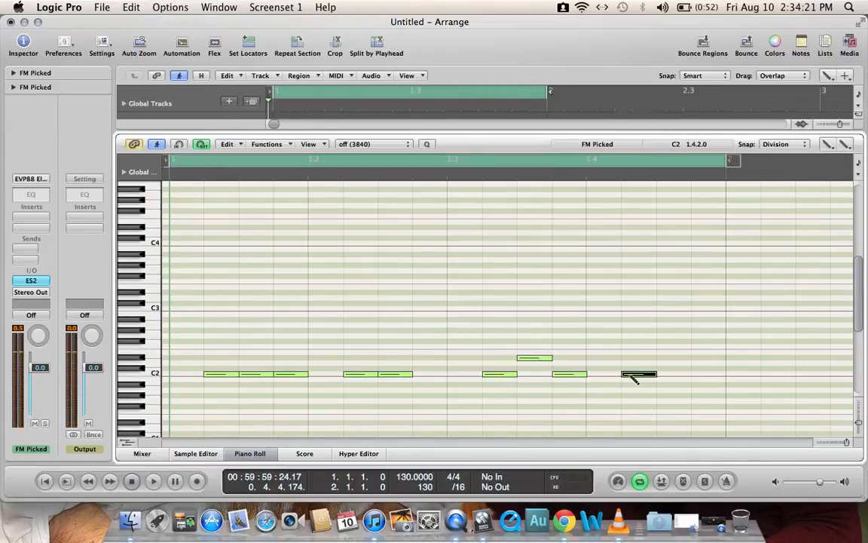
pyautogui.click(670, 374)
# Step: Play the looped bar, set the project tempo to 120 BPM and play the loop again
pyautogui.press('space')
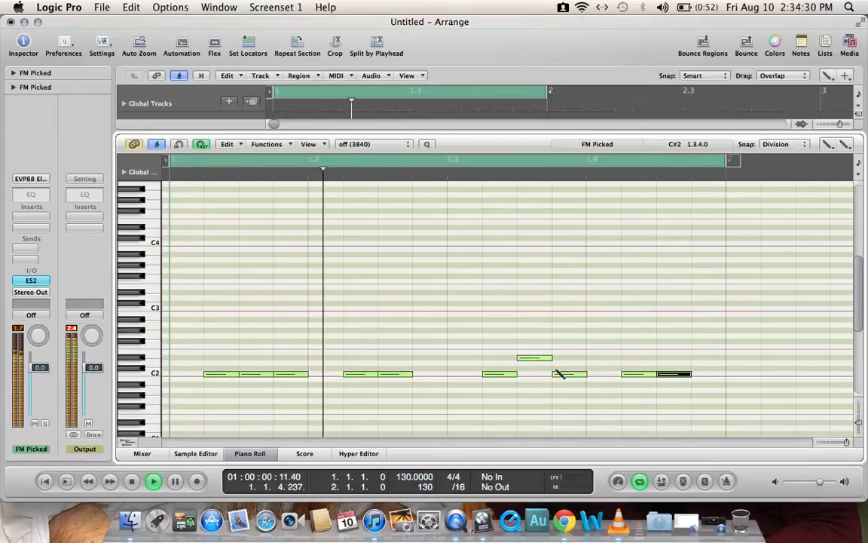
pyautogui.press('space')
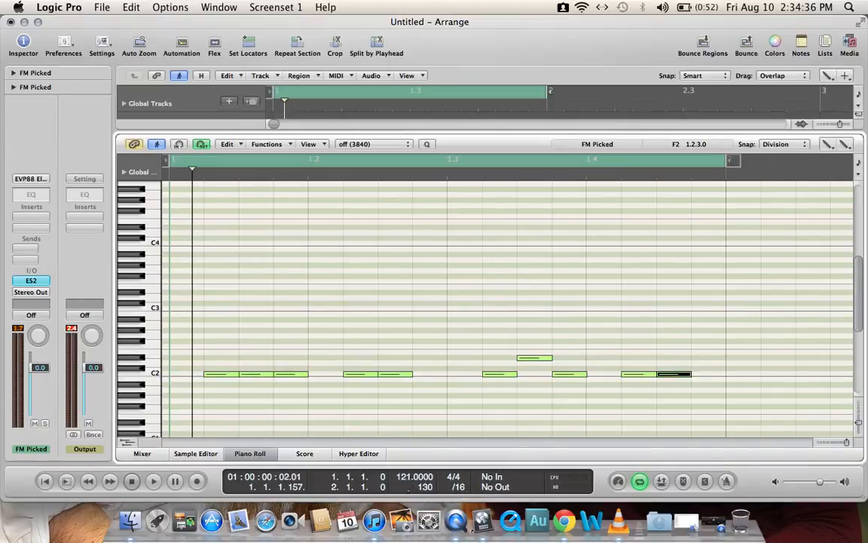
pyautogui.press('space')
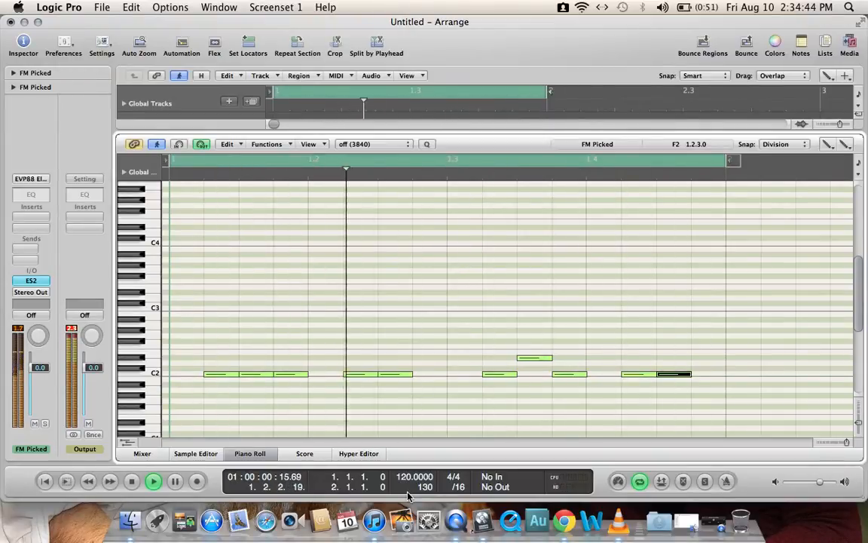
pyautogui.press('space')
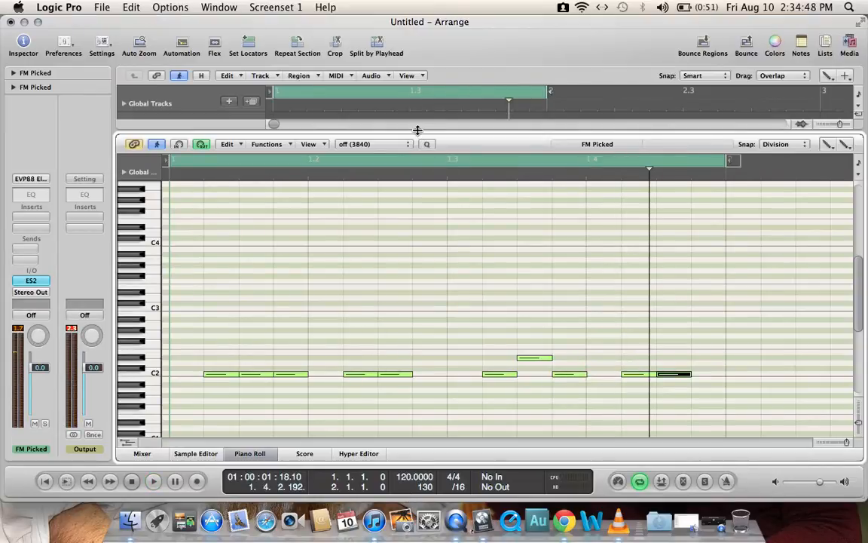
# Step: Close the Piano Roll, loop the FM Picked region across bar 2 and convert the loop into a separate region
pyautogui.press('p')
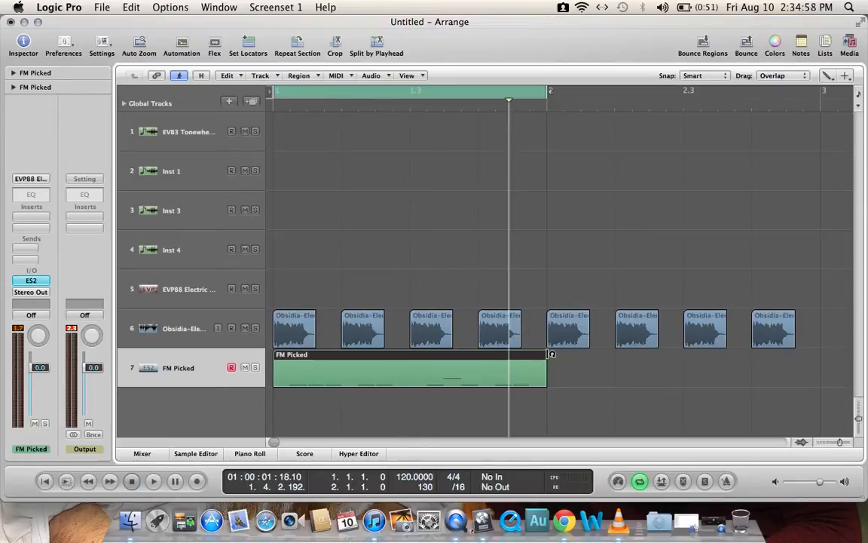
pyautogui.moveTo(543, 360); pyautogui.dragTo(822, 353)
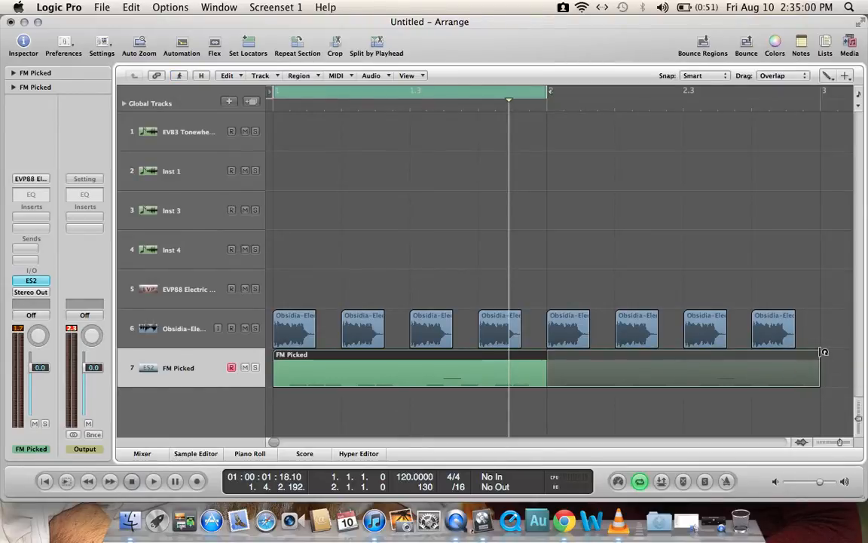
pyautogui.rightClick(662, 270)
pyautogui.click(777, 275)
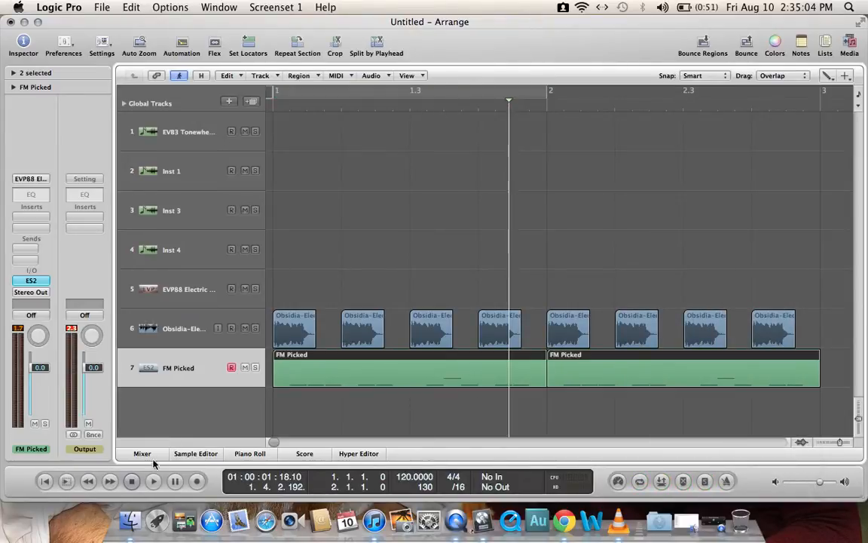
# Step: Play bar 2 of the arrangement without cycling and return the view to bar 1
pyautogui.click(133, 481)
pyautogui.press('space')
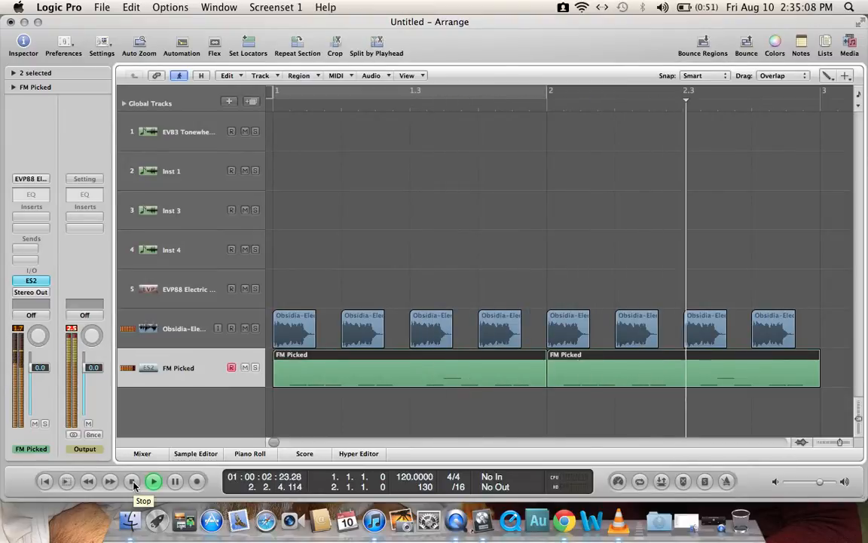
pyautogui.click(133, 481)
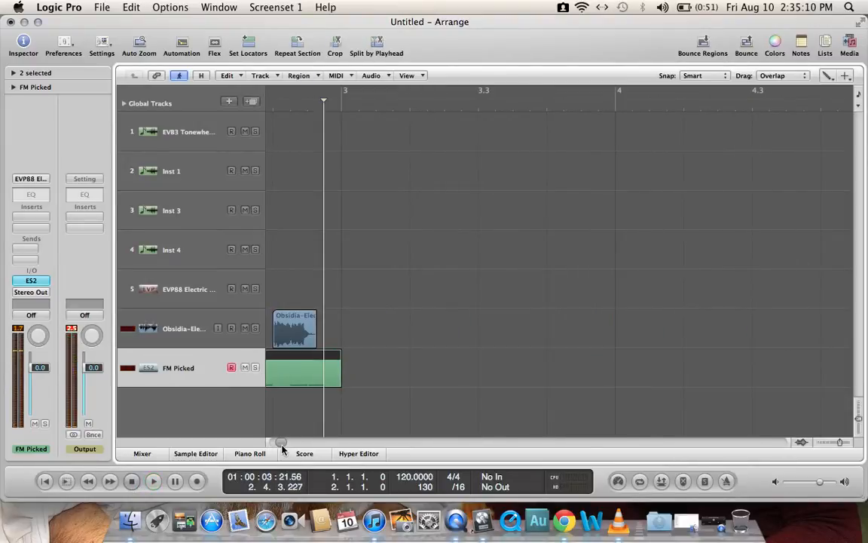
pyautogui.moveTo(280, 443); pyautogui.dragTo(268, 444)
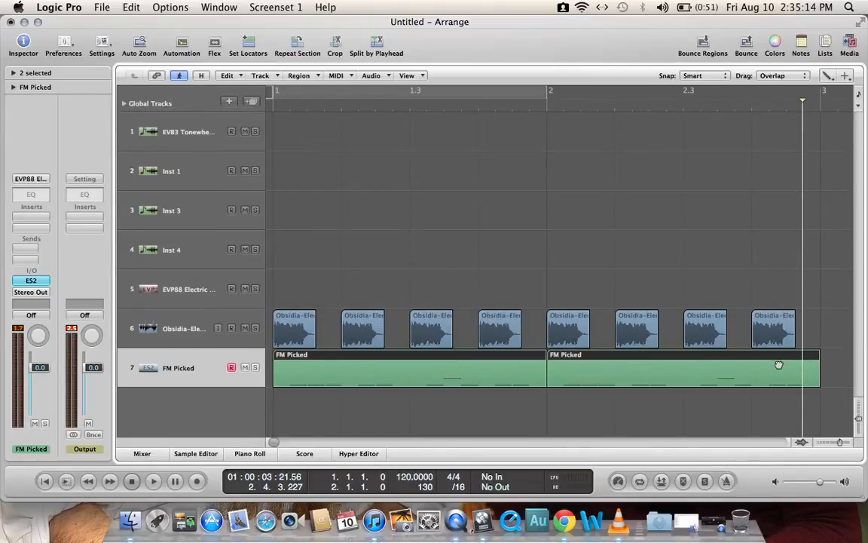
# Step: Open the FM Picked regions in the Piano Roll and lengthen the C2 note at 1.4.2 up to bar 2
pyautogui.moveTo(778, 365)
pyautogui.mouseDown()
pyautogui.moveTo(698, 357)
pyautogui.moveTo(776, 368)
pyautogui.mouseUp()
pyautogui.doubleClick(422, 369)
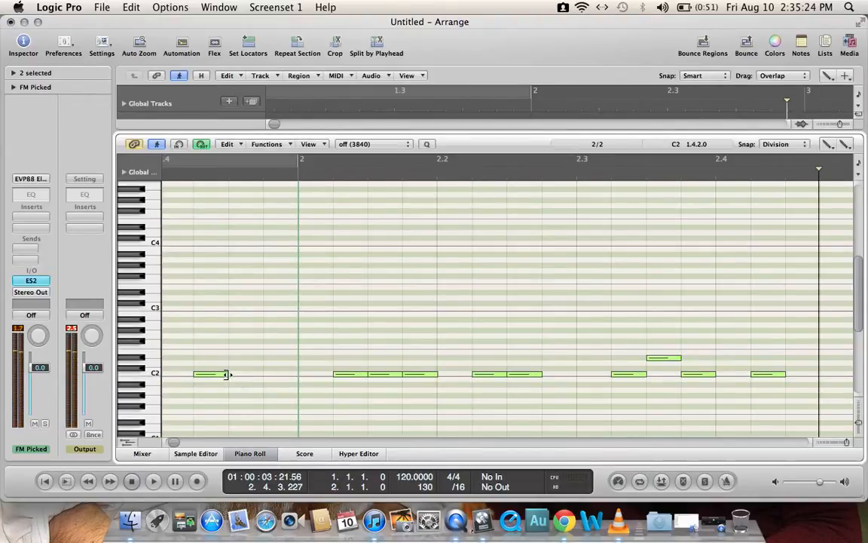
pyautogui.moveTo(227, 374); pyautogui.dragTo(293, 375)
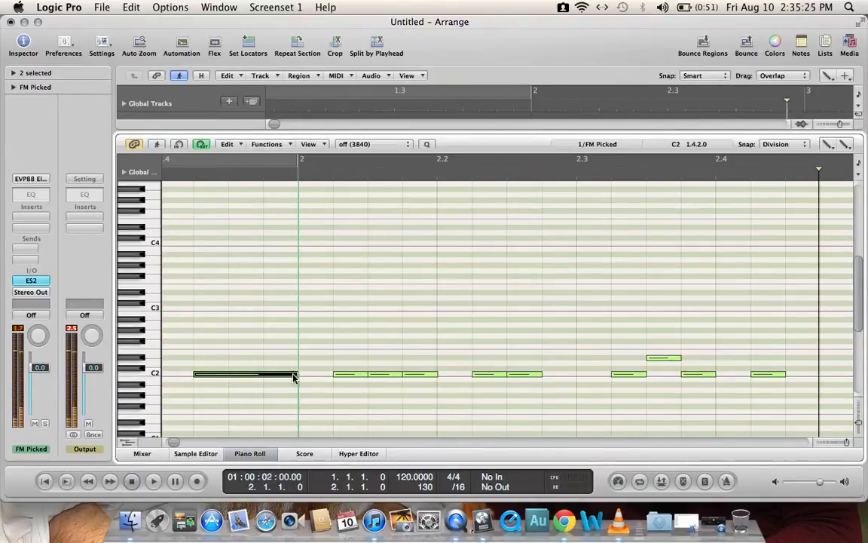
# Step: Replace the short C2 notes in the first two beats of bar 2 with three-sixteenth notes at 2.1.2 and 2.2.2, and close the Piano Roll
pyautogui.click(387, 375)
pyautogui.press('Delete')
pyautogui.click(419, 375)
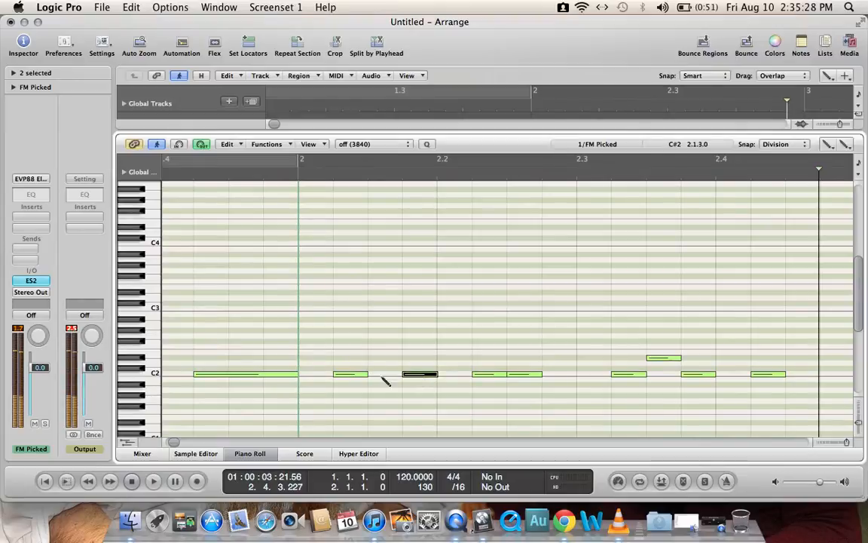
pyautogui.press('Delete')
pyautogui.moveTo(364, 375); pyautogui.dragTo(419, 377)
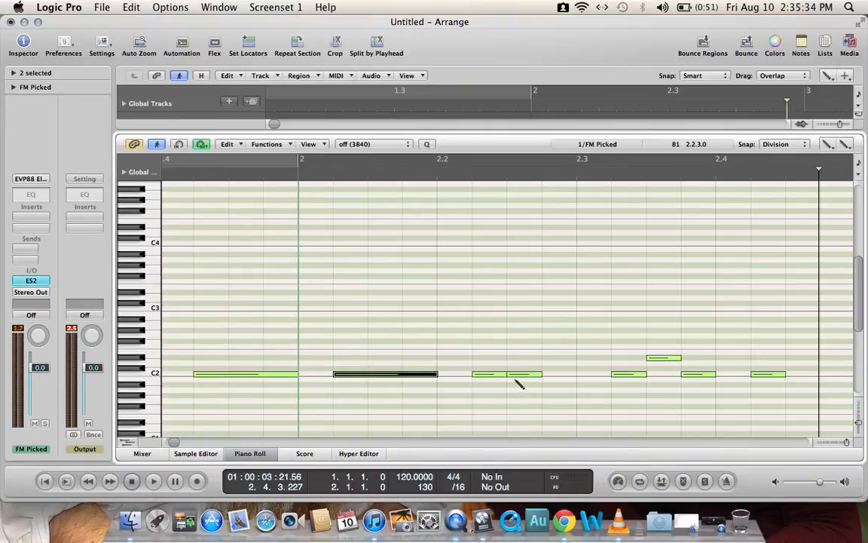
pyautogui.moveTo(507, 374); pyautogui.dragTo(577, 375)
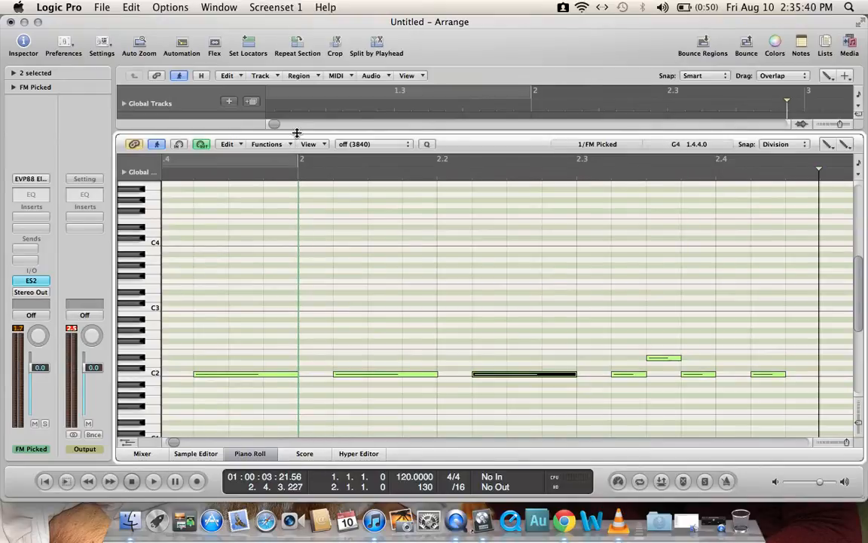
pyautogui.moveTo(297, 133); pyautogui.dragTo(296, 140)
pyautogui.click(250, 453)
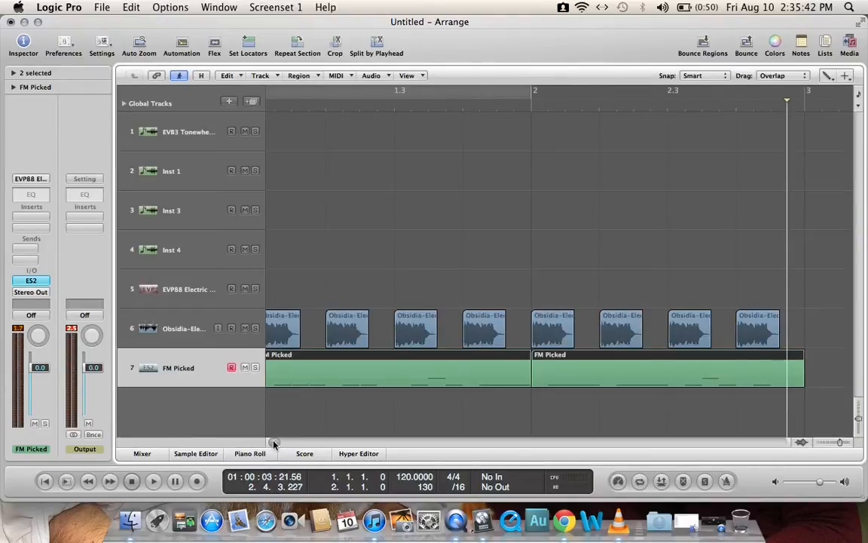
# Step: Play the edited bassline twice from just before bar 2 and once from the start of bar 1
pyautogui.moveTo(274, 443); pyautogui.dragTo(249, 441)
pyautogui.click(543, 92)
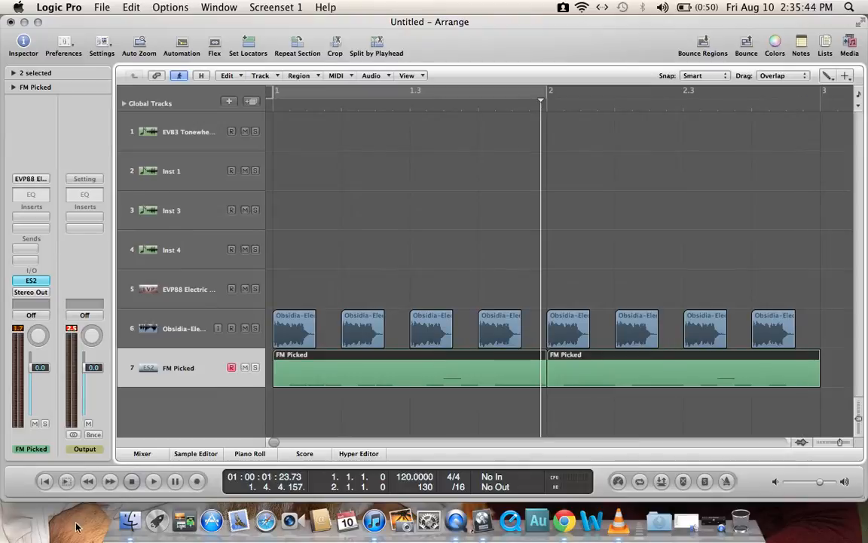
pyautogui.click(153, 481)
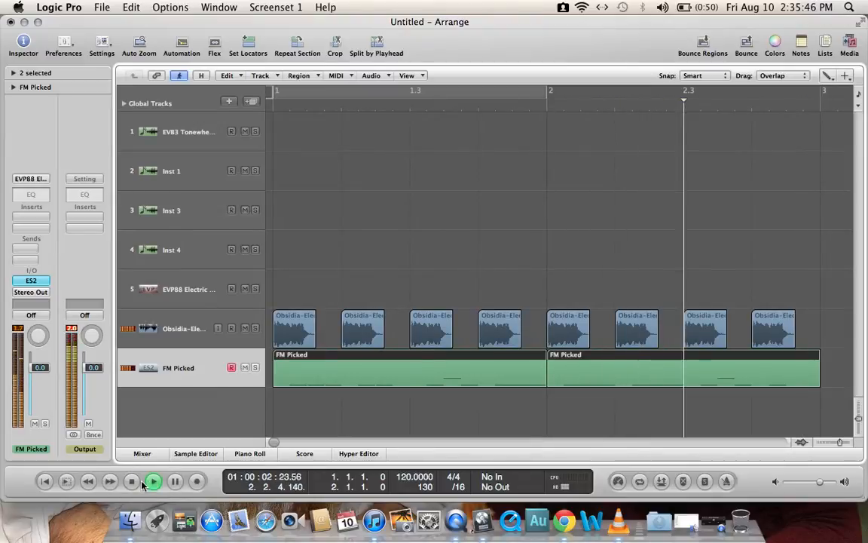
pyautogui.click(132, 482)
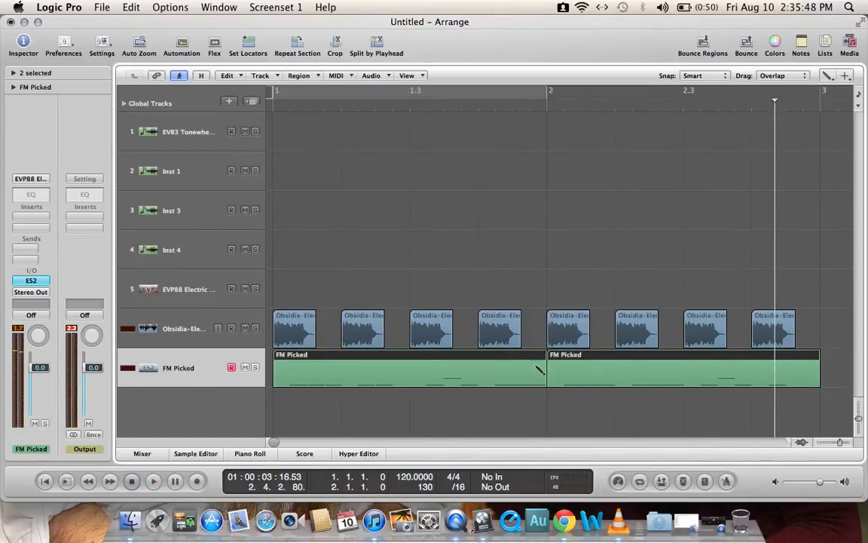
pyautogui.click(540, 107)
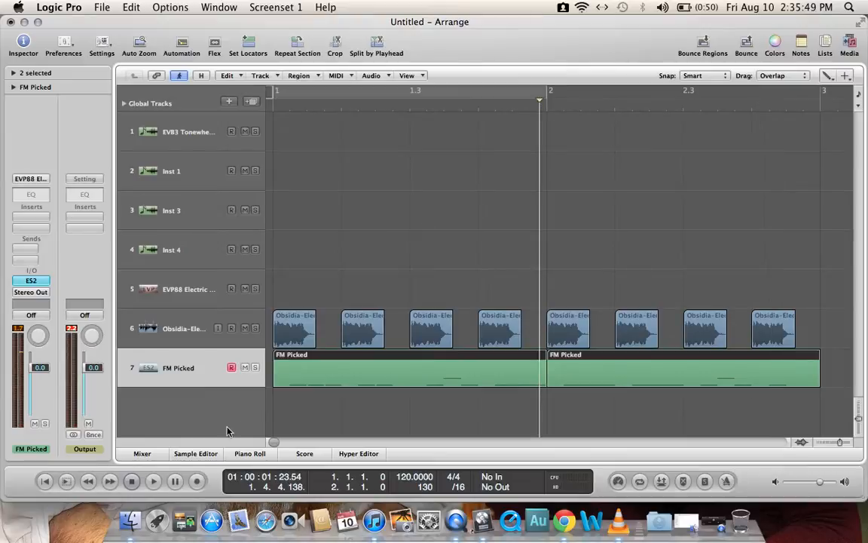
pyautogui.click(153, 481)
pyautogui.press('space')
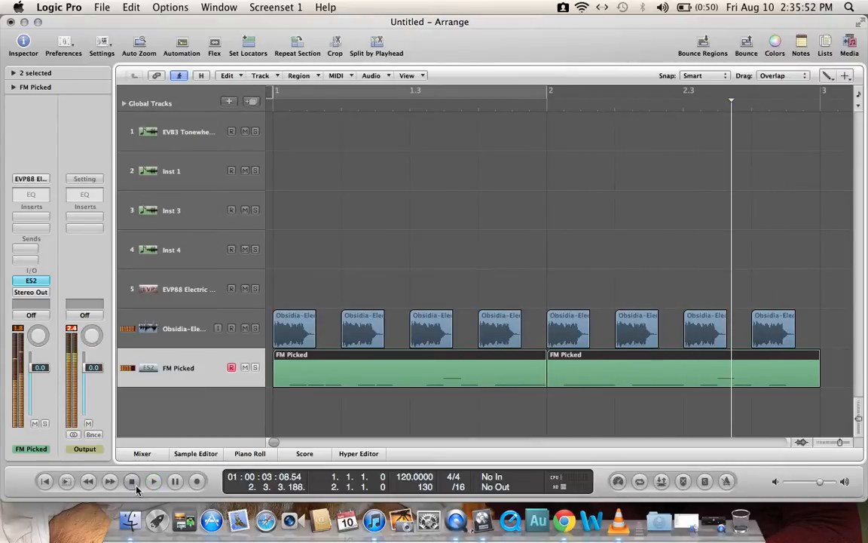
pyautogui.click(273, 106)
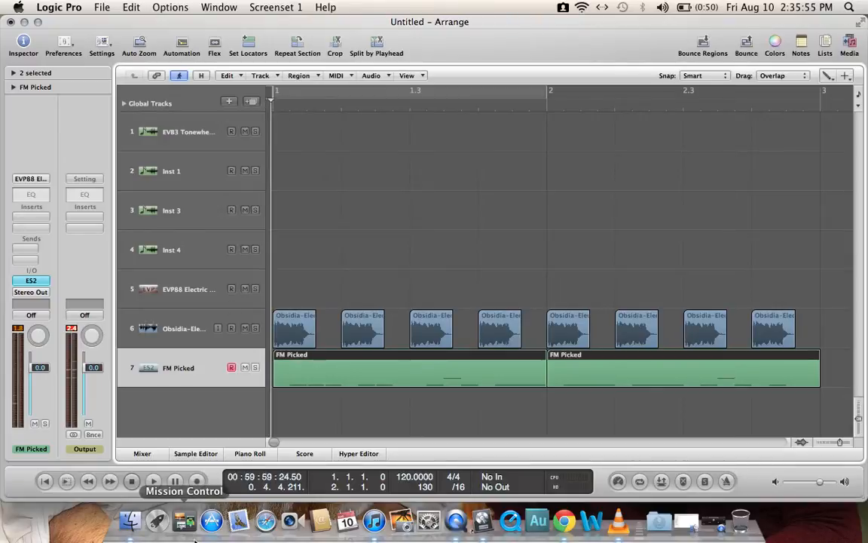
pyautogui.click(154, 482)
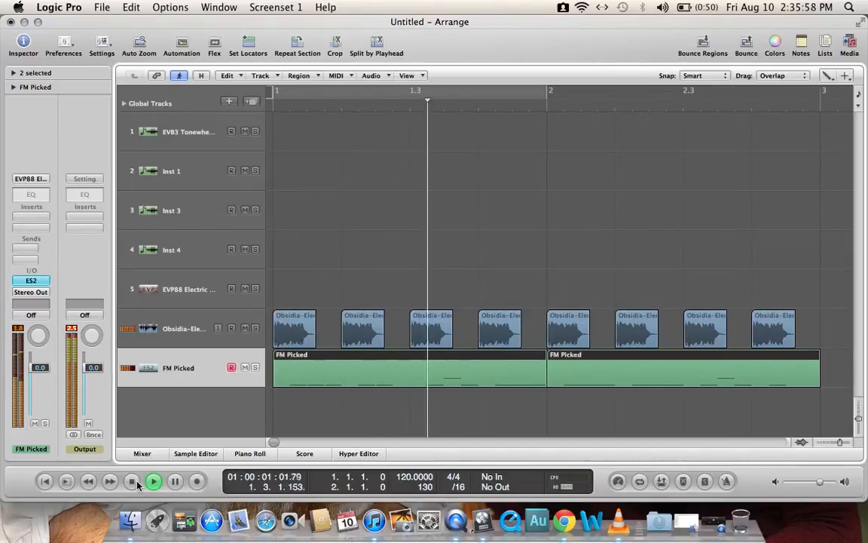
pyautogui.click(133, 482)
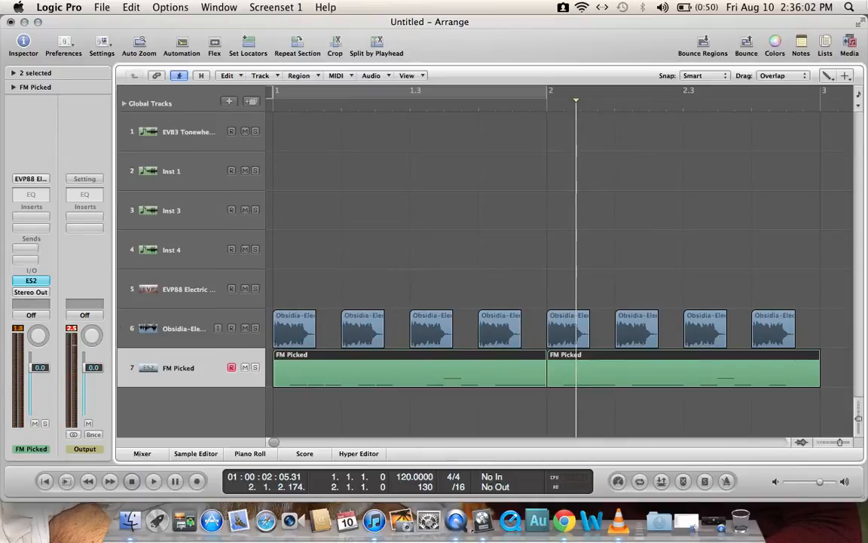
# Step: Select all kick and FM Picked regions with the Pointer Tool and delete them along with tracks 6 and 7
pyautogui.click(814, 369)
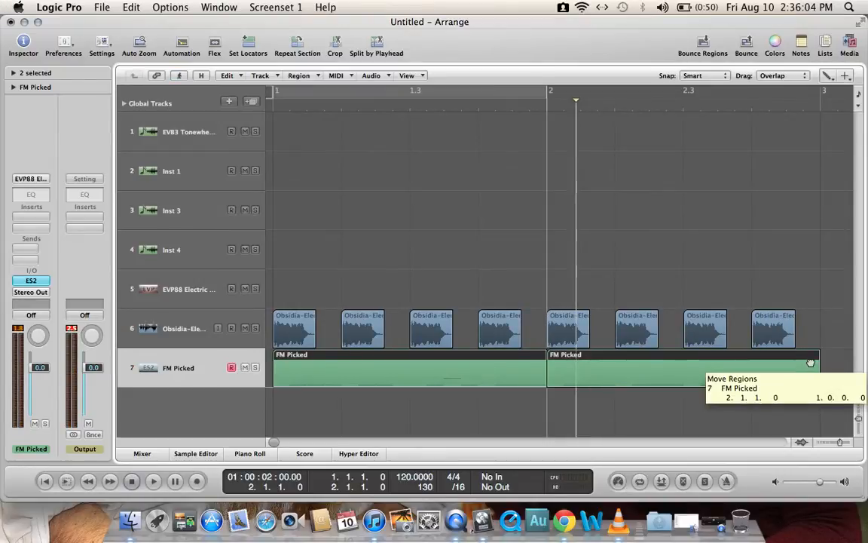
pyautogui.click(827, 76)
pyautogui.click(827, 92)
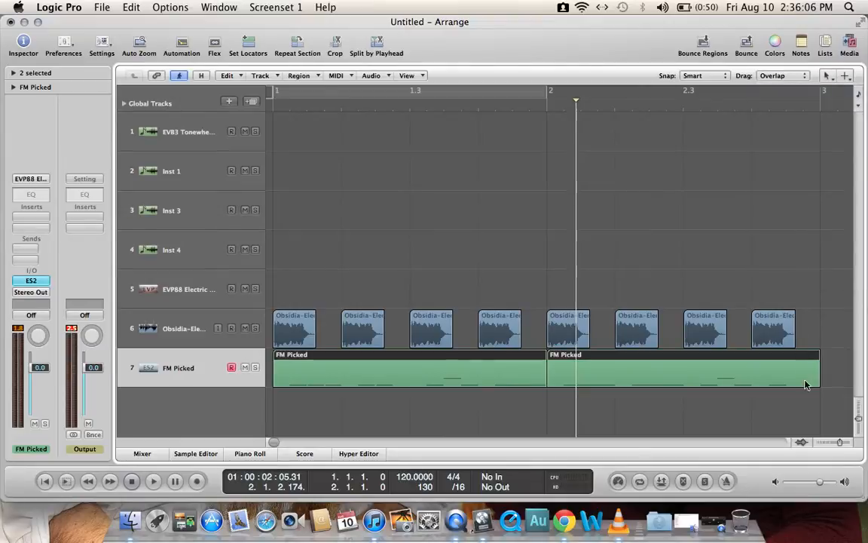
pyautogui.moveTo(803, 397); pyautogui.dragTo(265, 322)
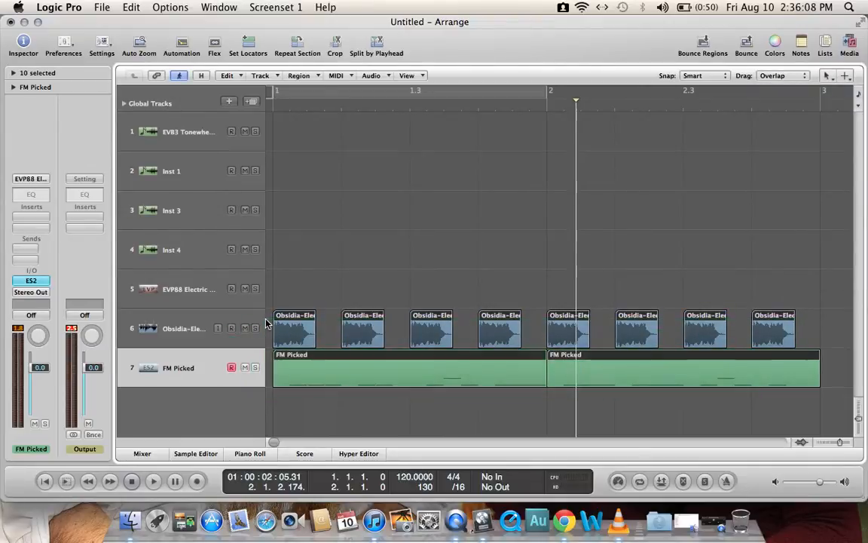
pyautogui.press('Delete')
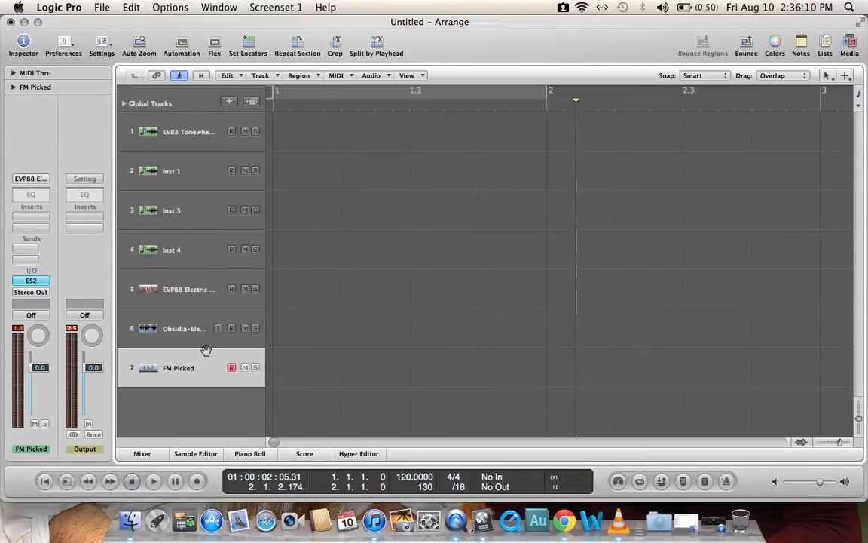
pyautogui.press('super+BackSpace')
pyautogui.press('super+BackSpace')
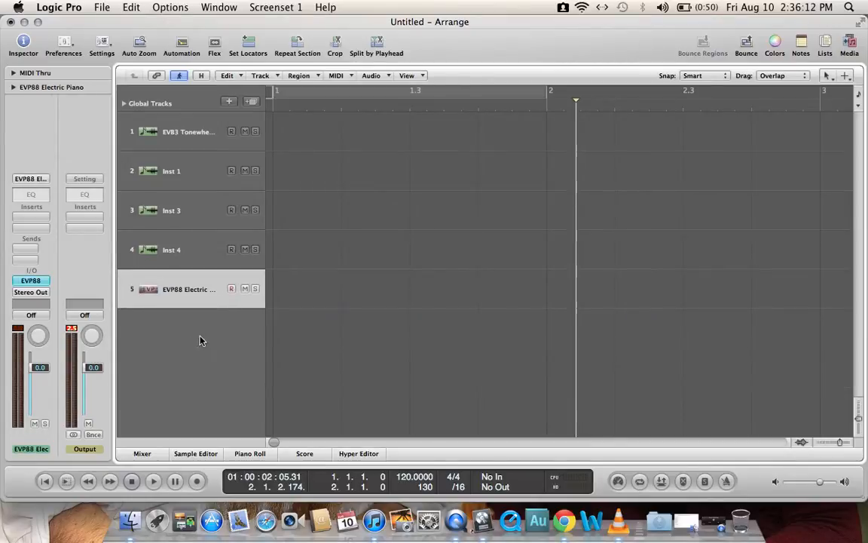
# Step: Open the media file browser, go back to the FX folder and find its kick samples
pyautogui.click(850, 42)
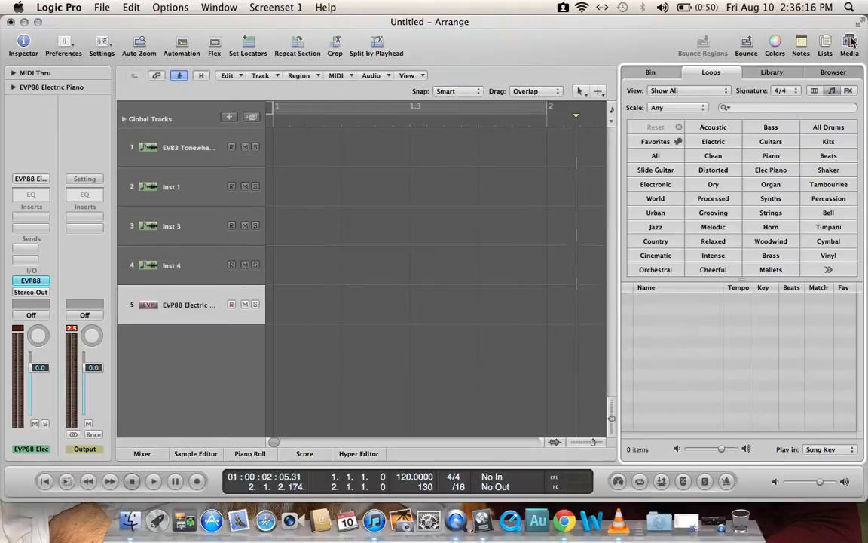
pyautogui.click(834, 73)
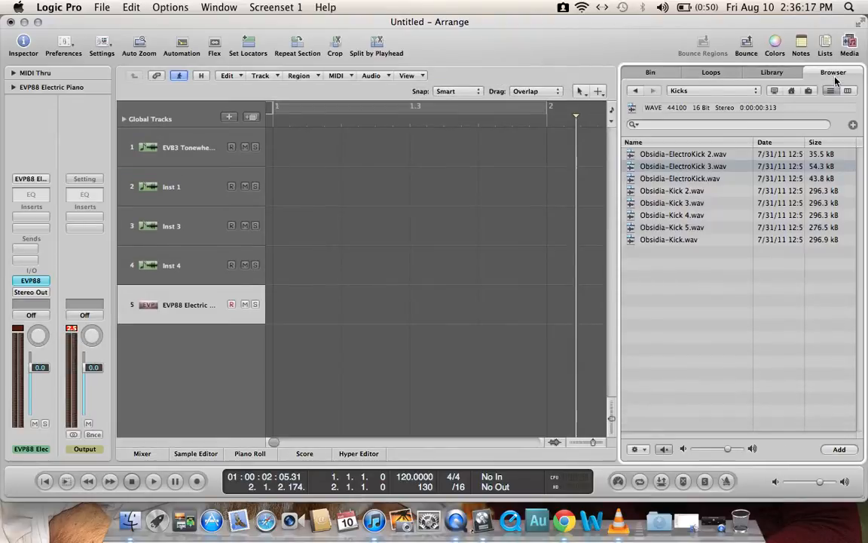
pyautogui.click(636, 91)
pyautogui.click(636, 92)
pyautogui.click(636, 91)
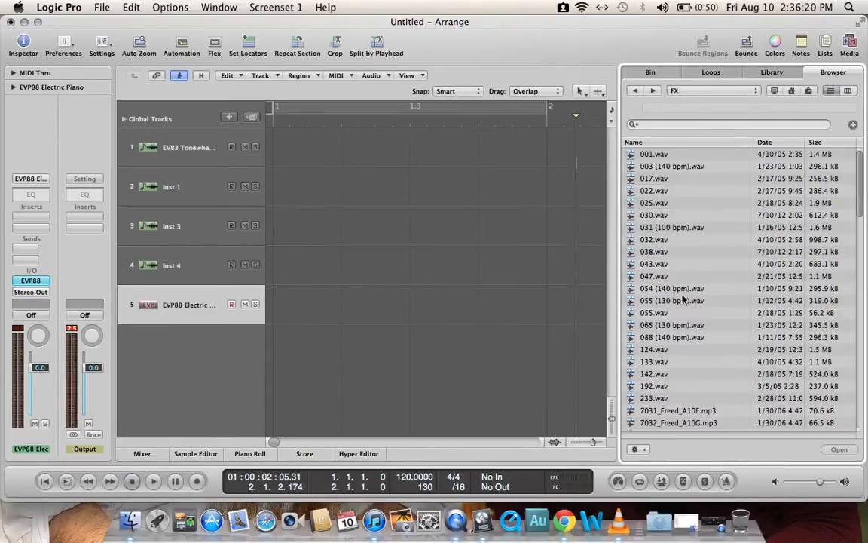
pyautogui.scroll(-10, 683, 300)
pyautogui.scroll(-10, 683, 300)
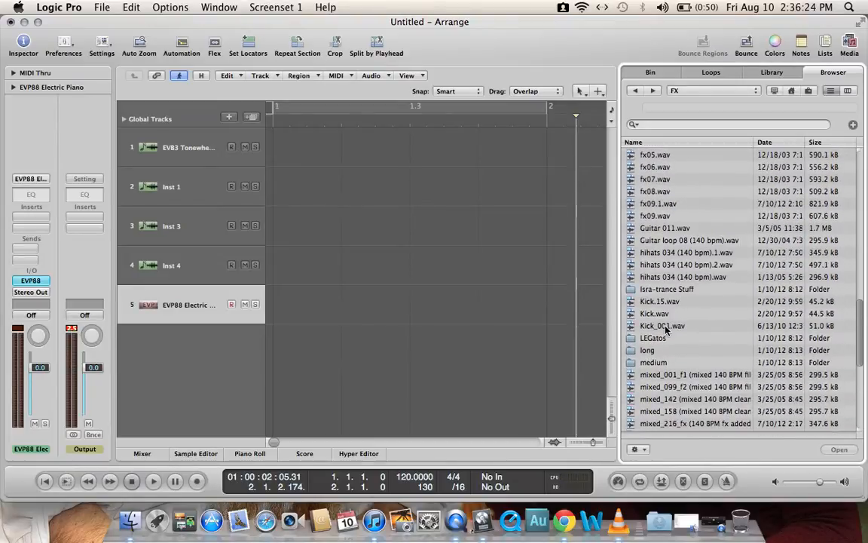
# Step: Audition Kick_001.wav, Kick.15.wav and Kick.wav, and place Kick.wav at the start of bar 1 on a new track
pyautogui.click(676, 324)
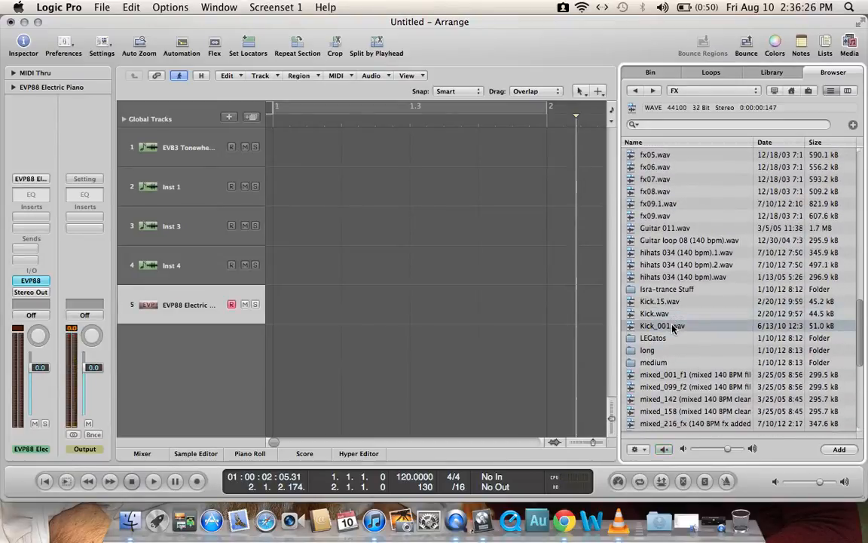
pyautogui.click(662, 303)
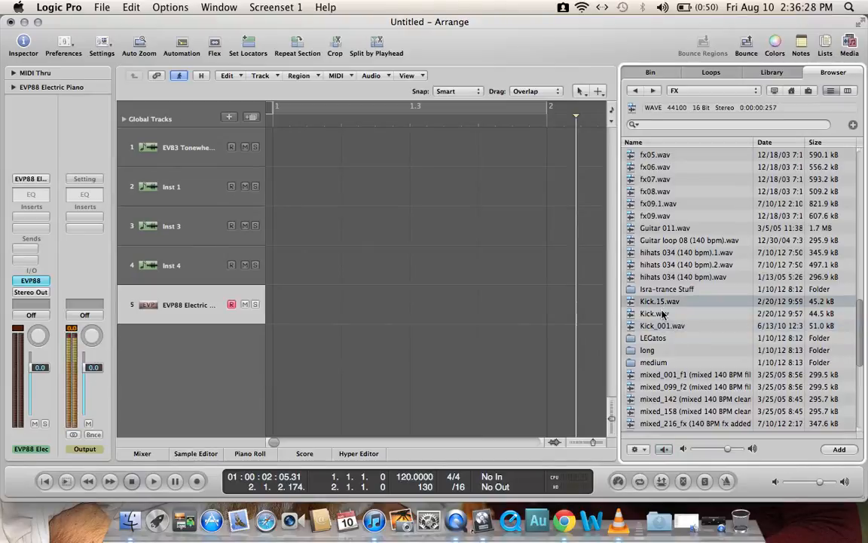
pyautogui.click(669, 313)
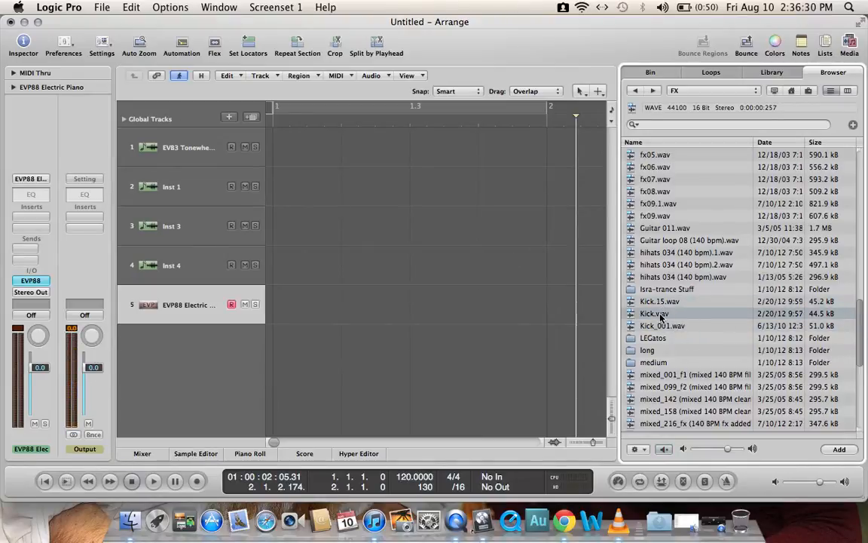
pyautogui.moveTo(661, 318); pyautogui.dragTo(281, 348)
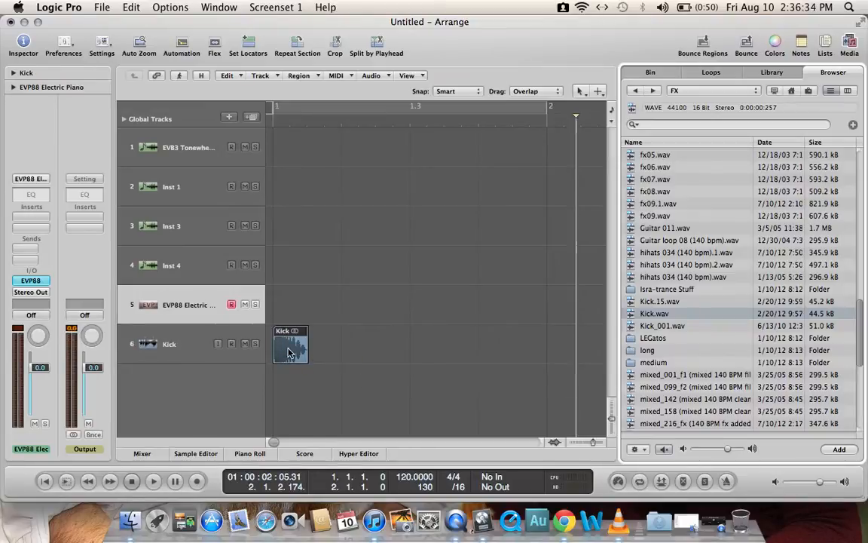
# Step: Copy the kick region onto beats 2, 3 and 4 of bar 1 and set the cycle range over that bar
pyautogui.moveTo(288, 353); pyautogui.dragTo(354, 346)
pyautogui.keyDown('shift'); pyautogui.click(288, 352); pyautogui.keyUp('shift')
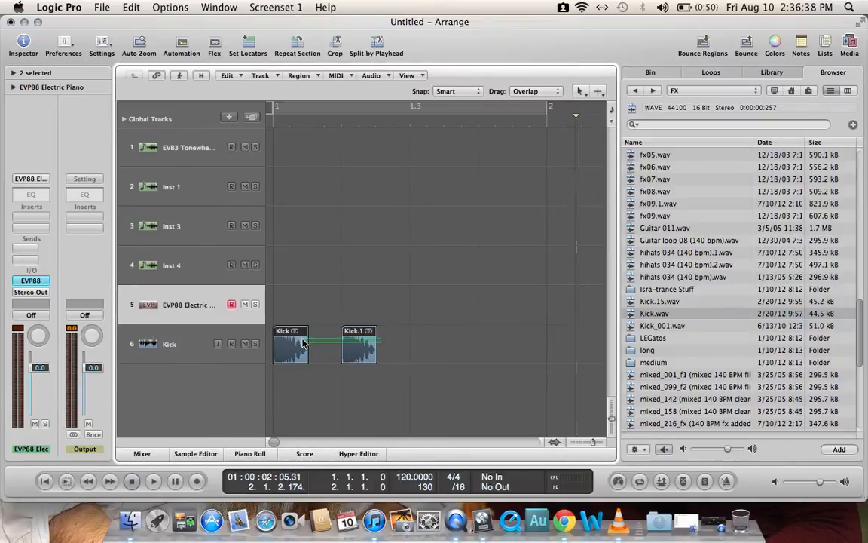
pyautogui.moveTo(288, 352); pyautogui.dragTo(424, 340)
pyautogui.moveTo(276, 111); pyautogui.dragTo(547, 111)
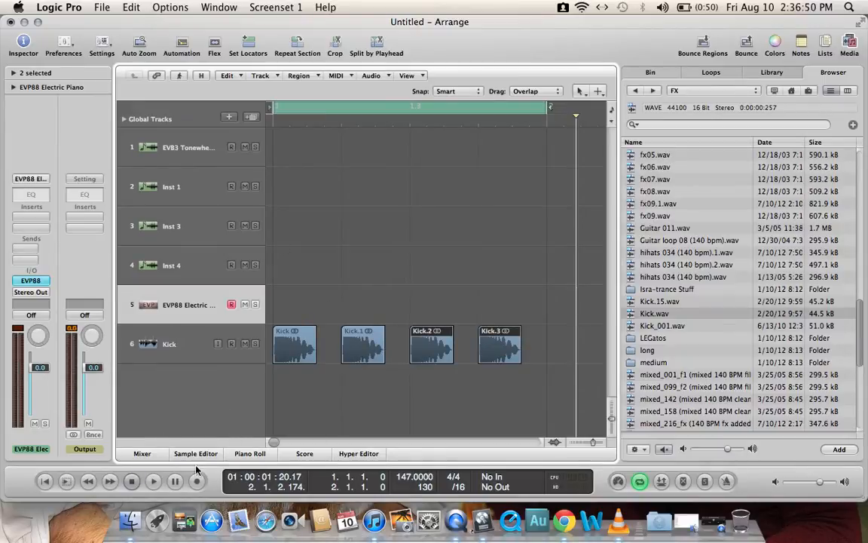
# Step: Play back the one-bar kick loop and stop it
pyautogui.click(139, 483)
pyautogui.click(152, 483)
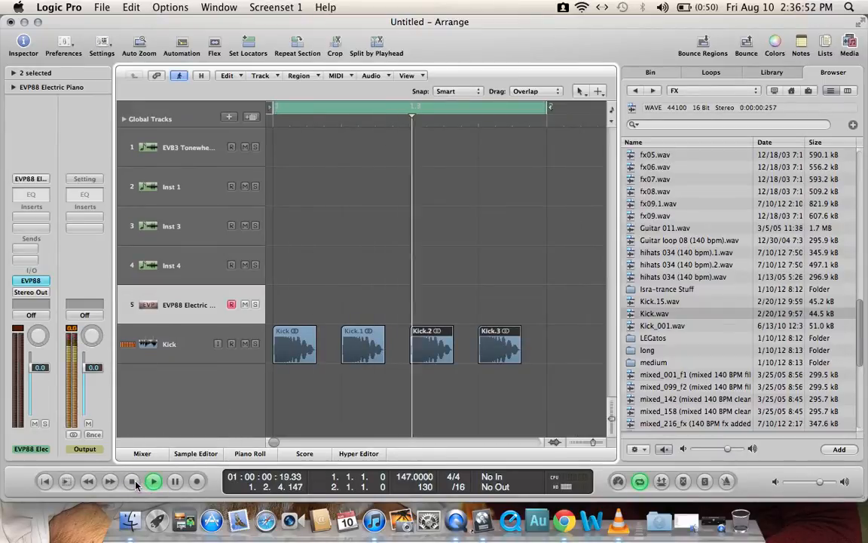
pyautogui.click(134, 483)
# Step: Move the Kick track above the EVB3 Tonewheel Organ track to make it track 1
pyautogui.click(145, 352)
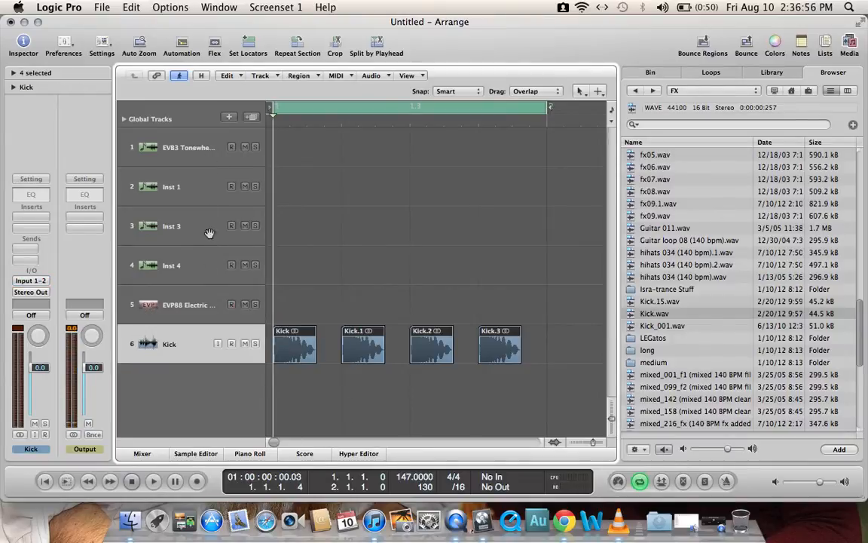
pyautogui.click(185, 148)
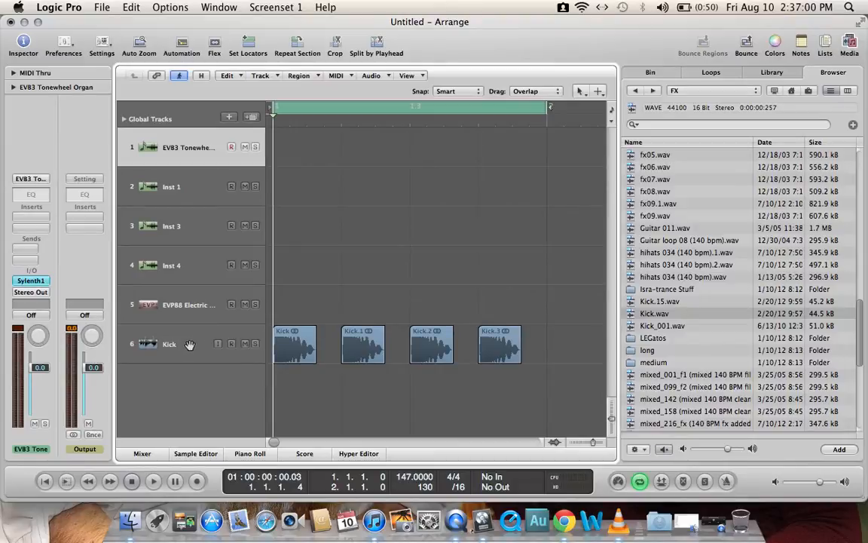
pyautogui.moveTo(146, 339); pyautogui.dragTo(210, 148)
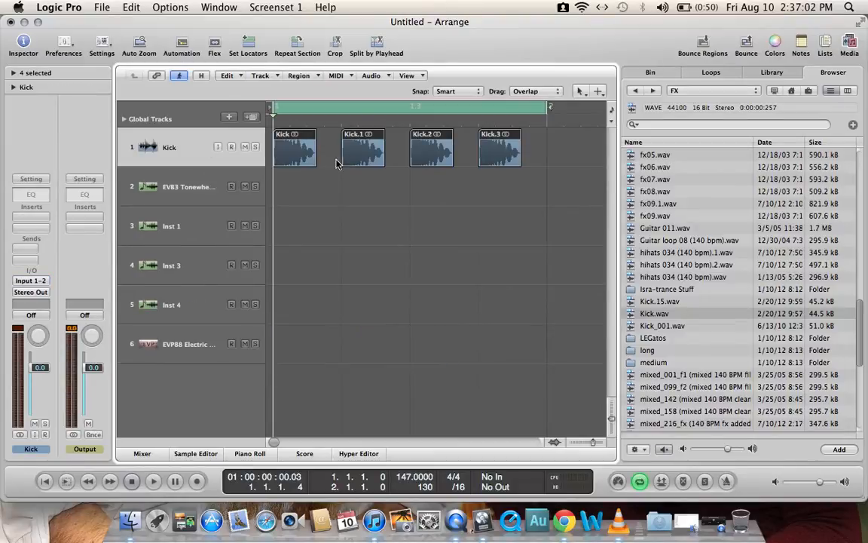
# Step: Open Sylenth1 on the EVB3 Tonewheel Organ track and audition its Full on Bass pt1 preset with the on-screen musical typing keyboard
pyautogui.click(188, 187)
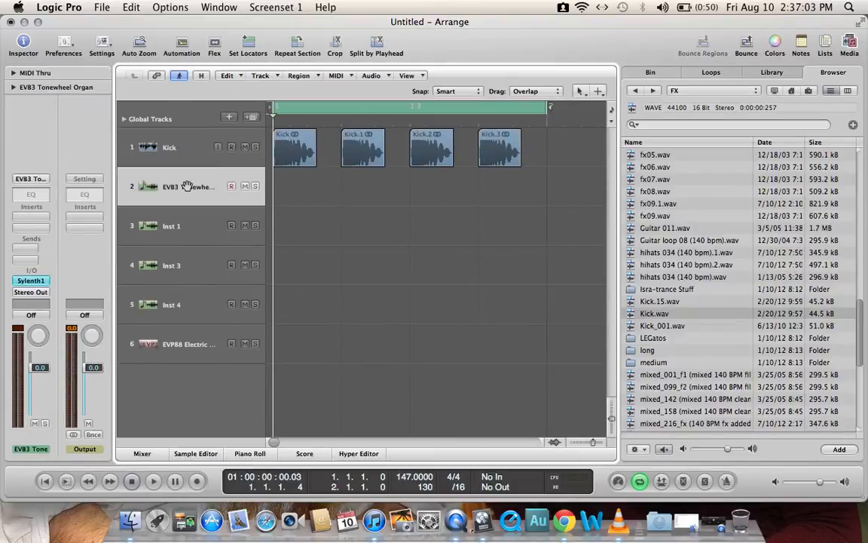
pyautogui.click(31, 280)
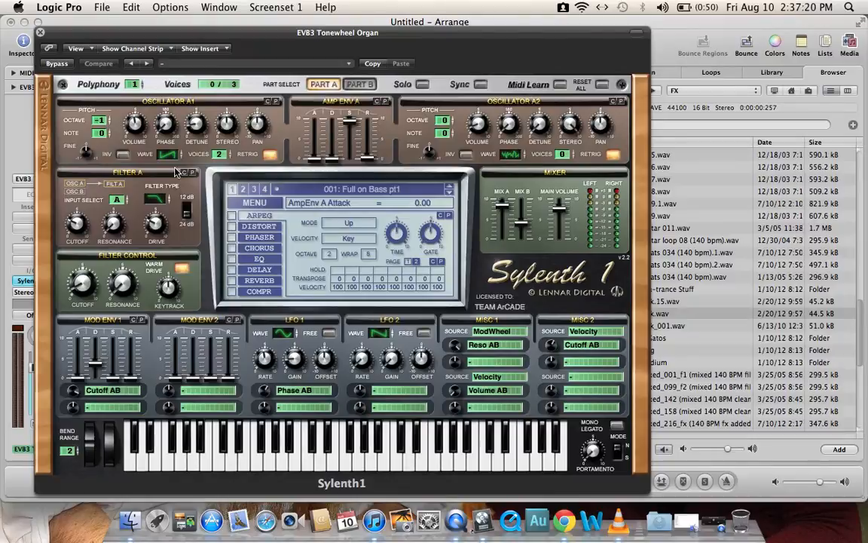
pyautogui.press('super+k')
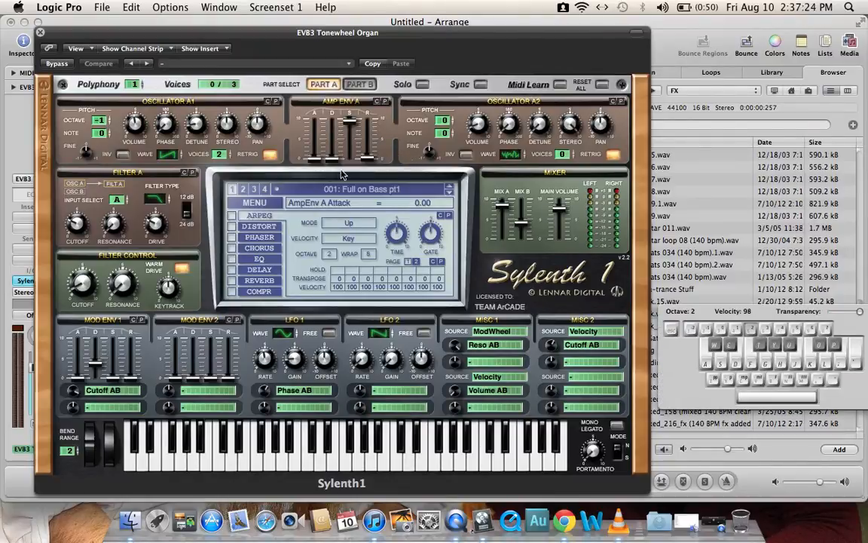
pyautogui.press('a')
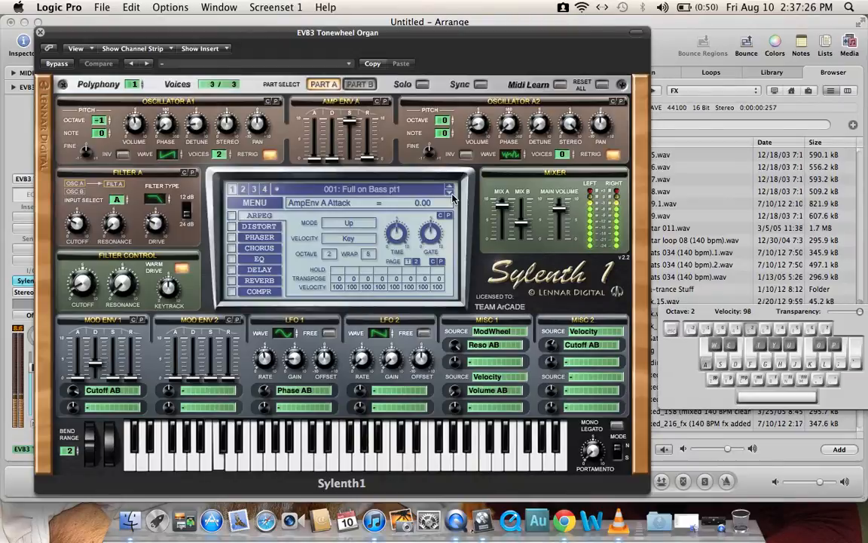
pyautogui.press('s')
pyautogui.press('d')
pyautogui.press('f')
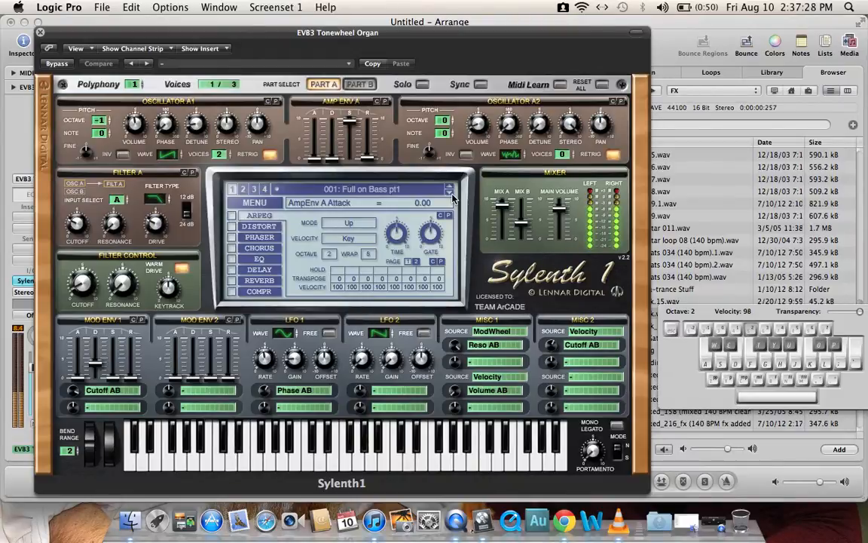
# Step: Keep the Full on Bass pt1 preset, set Sylenth1's filter control cutoff to 5.38 Hz and close the instrument
pyautogui.click(451, 187)
pyautogui.click(451, 192)
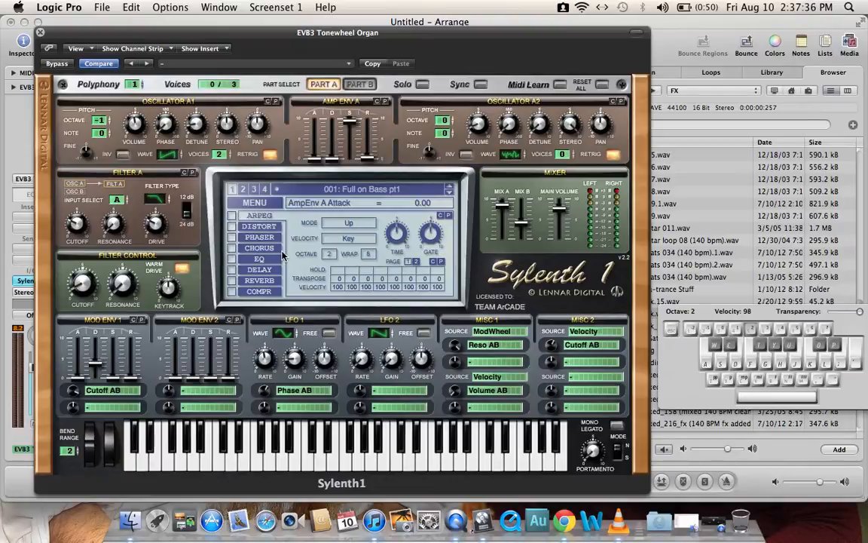
pyautogui.click(83, 291)
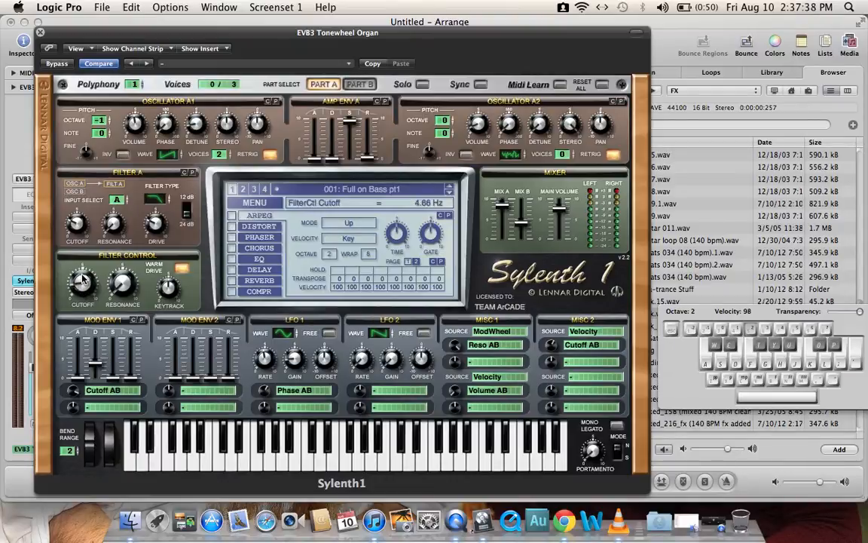
pyautogui.moveTo(83, 279)
pyautogui.mouseDown()
pyautogui.moveTo(85, 254)
pyautogui.moveTo(76, 267)
pyautogui.moveTo(83, 294)
pyautogui.mouseUp()
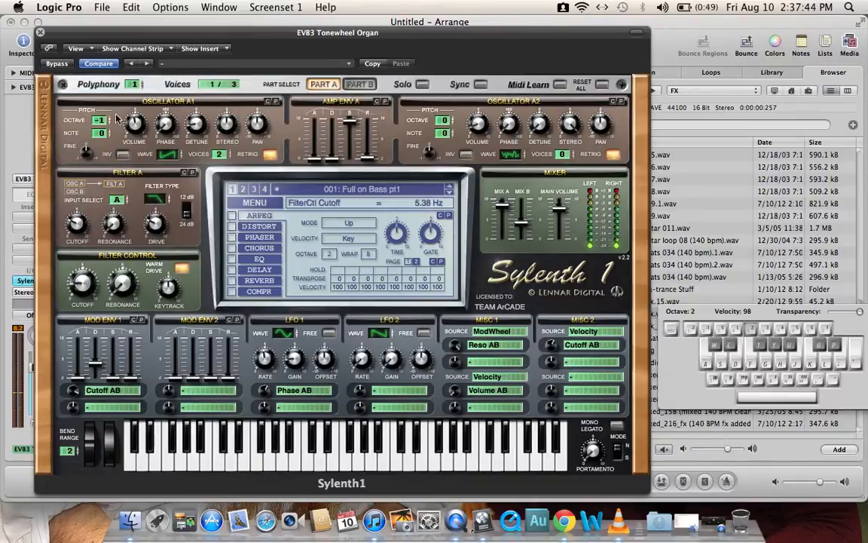
pyautogui.click(40, 32)
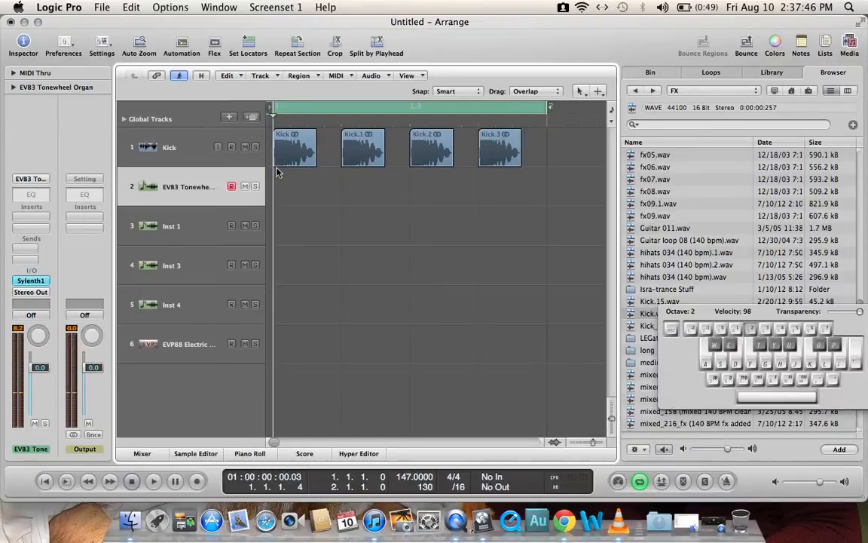
# Step: Create a one-bar region with the Pencil Tool on the EVB3 Tonewheel Organ track and open it in the Piano Roll
pyautogui.click(581, 92)
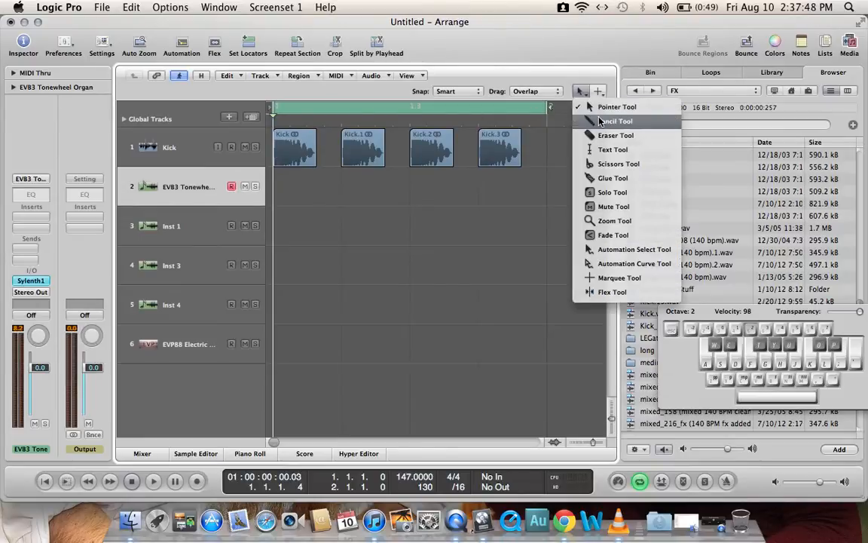
pyautogui.click(596, 120)
pyautogui.click(283, 195)
pyautogui.moveTo(284, 195); pyautogui.dragTo(317, 194)
pyautogui.doubleClick(341, 187)
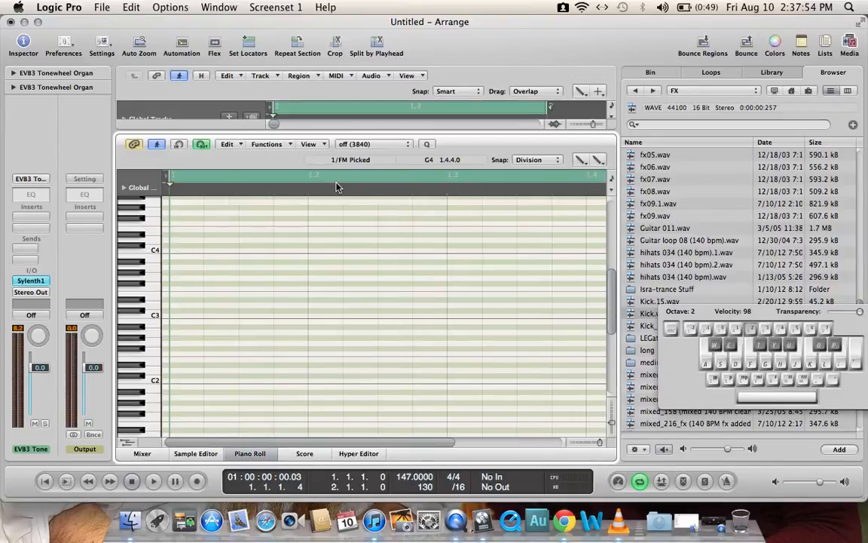
# Step: Audition the low keys around E1 and draw an E1 note at 1.1.3, shortened to a sixteenth
pyautogui.scroll(-3, 153, 373)
pyautogui.click(158, 364)
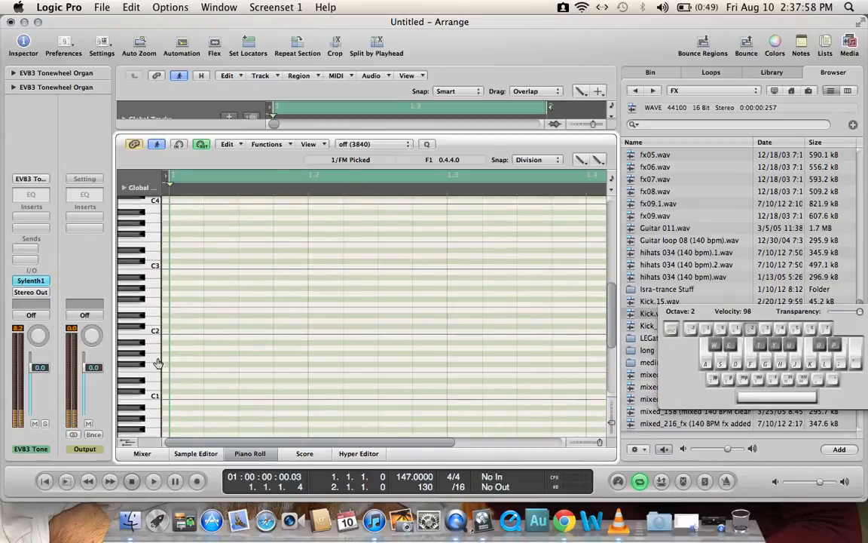
pyautogui.click(153, 374)
pyautogui.click(154, 382)
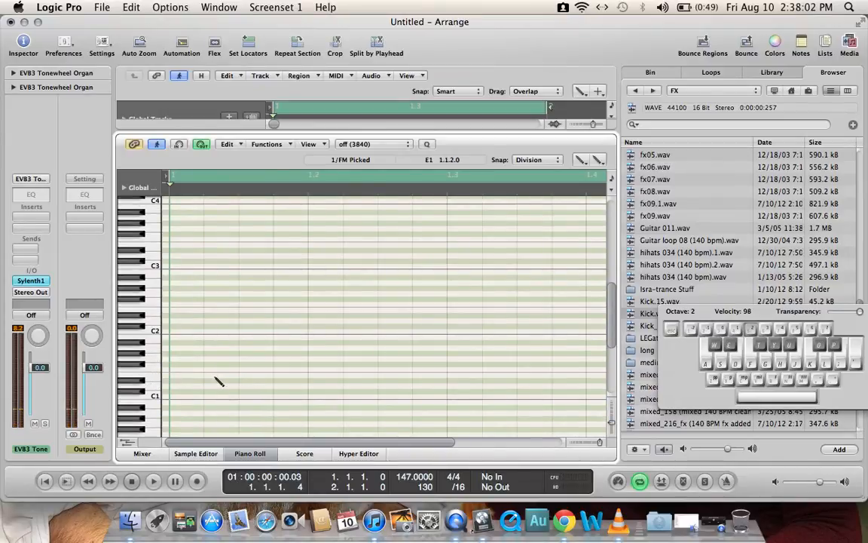
pyautogui.click(242, 376)
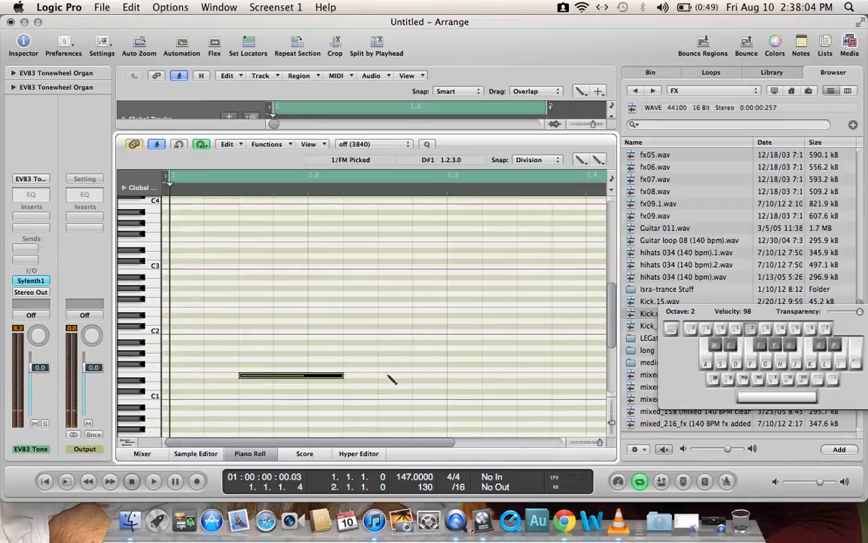
pyautogui.moveTo(340, 375); pyautogui.dragTo(274, 375)
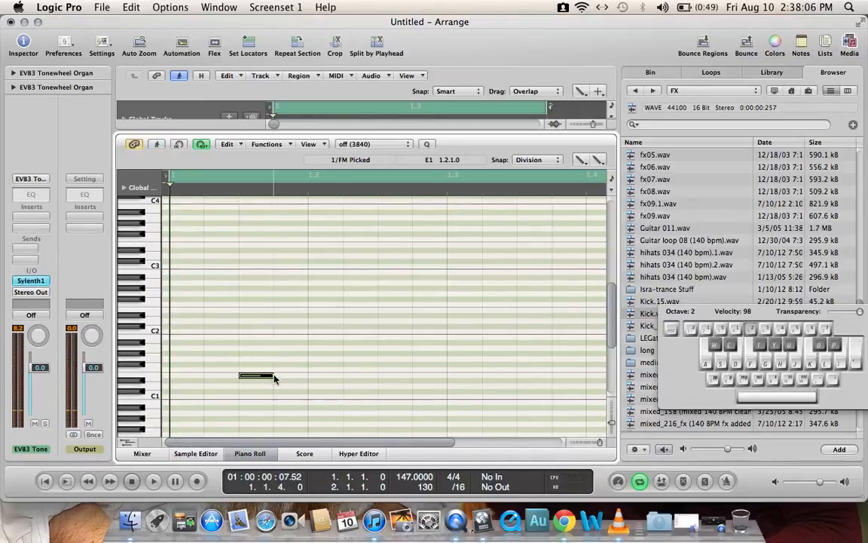
# Step: Add sixteenth E1 notes at 1.1.4 and on the third and fourth sixteenths of beats 2, 3 and 4
pyautogui.click(275, 376)
pyautogui.click(380, 375)
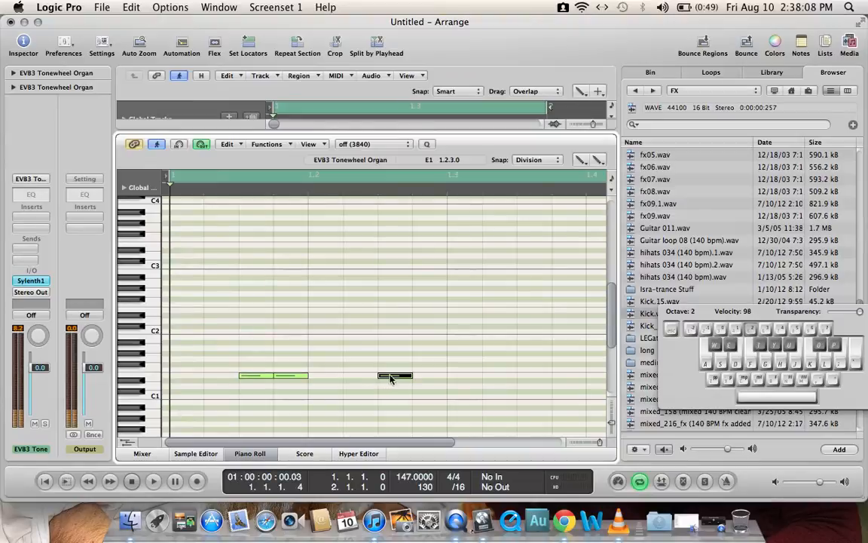
pyautogui.click(414, 376)
pyautogui.hscroll(3, 377, 392)
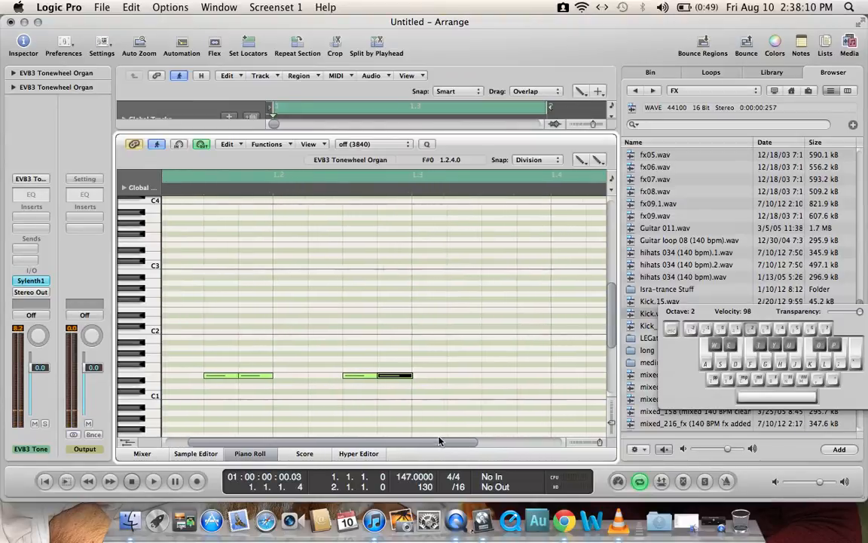
pyautogui.click(481, 375)
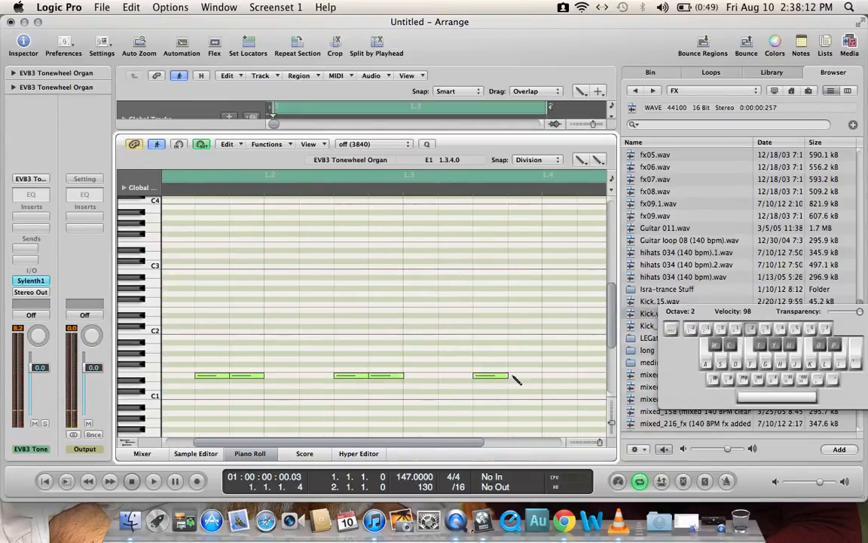
pyautogui.click(512, 376)
pyautogui.moveTo(463, 440); pyautogui.dragTo(520, 439)
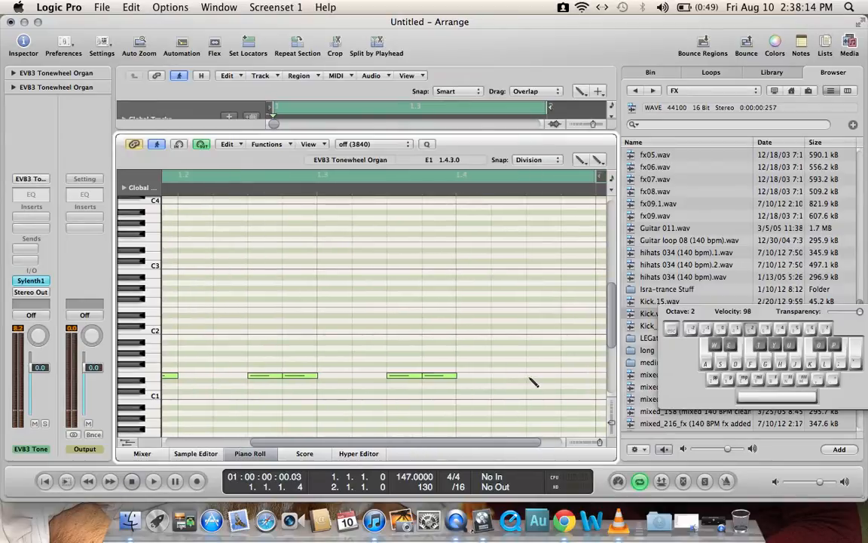
pyautogui.click(528, 375)
pyautogui.click(562, 376)
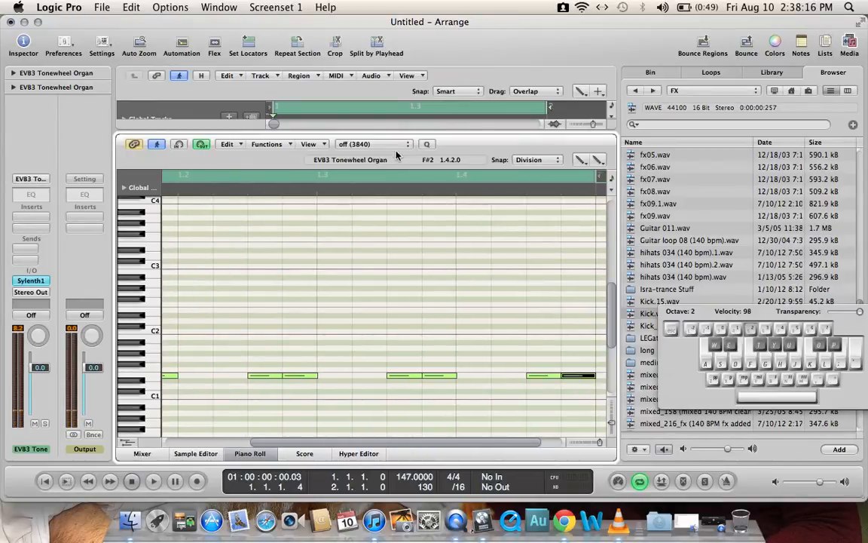
# Step: Play back the kick and bass together in the arrangement and set the Kick track's volume to -5.1 dB
pyautogui.moveTo(387, 138); pyautogui.dragTo(387, 450)
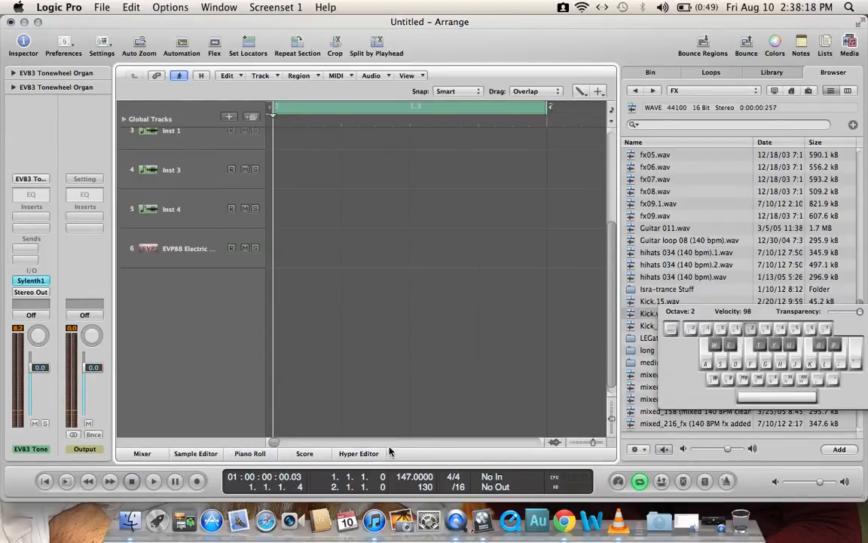
pyautogui.press('space')
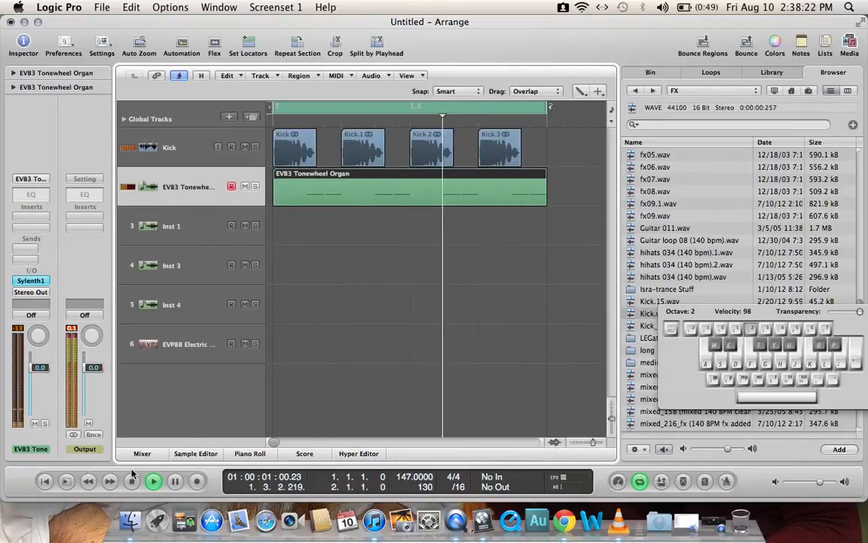
pyautogui.press('space')
pyautogui.click(222, 157)
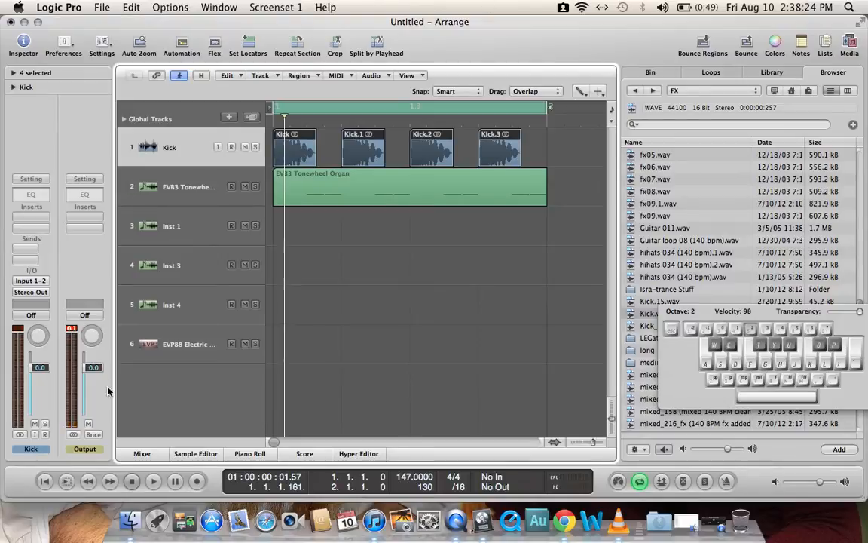
pyautogui.moveTo(44, 372); pyautogui.dragTo(45, 385)
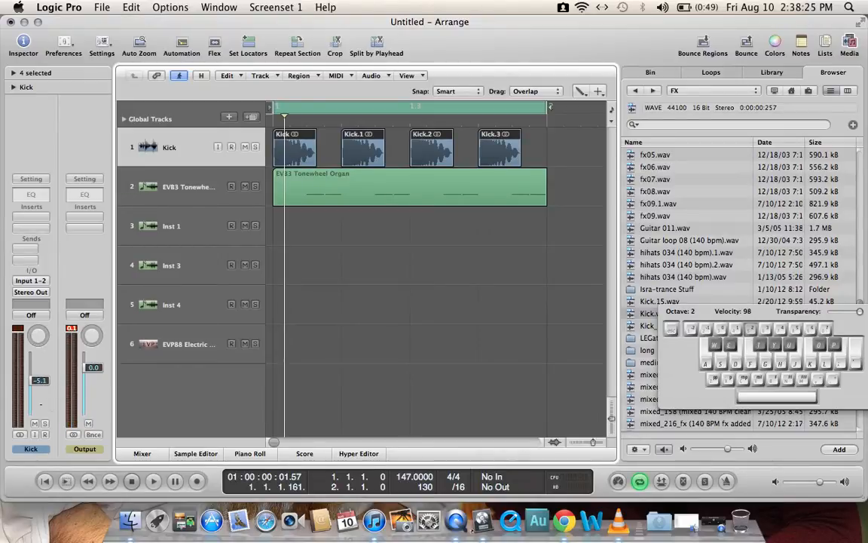
# Step: Select all the E1 notes in the EVB3 Tonewheel Organ region and raise their velocity with the Velocity Tool
pyautogui.click(195, 191)
pyautogui.doubleClick(326, 190)
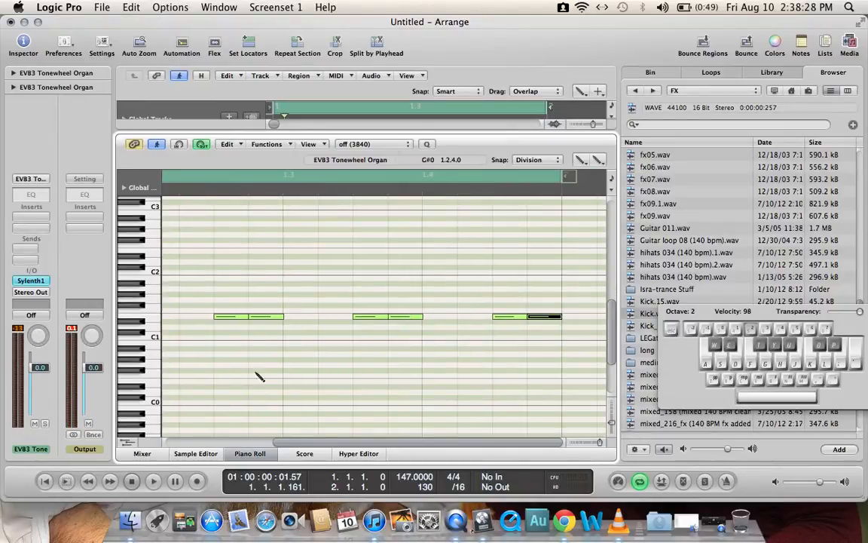
pyautogui.hscroll(-5, 362, 445)
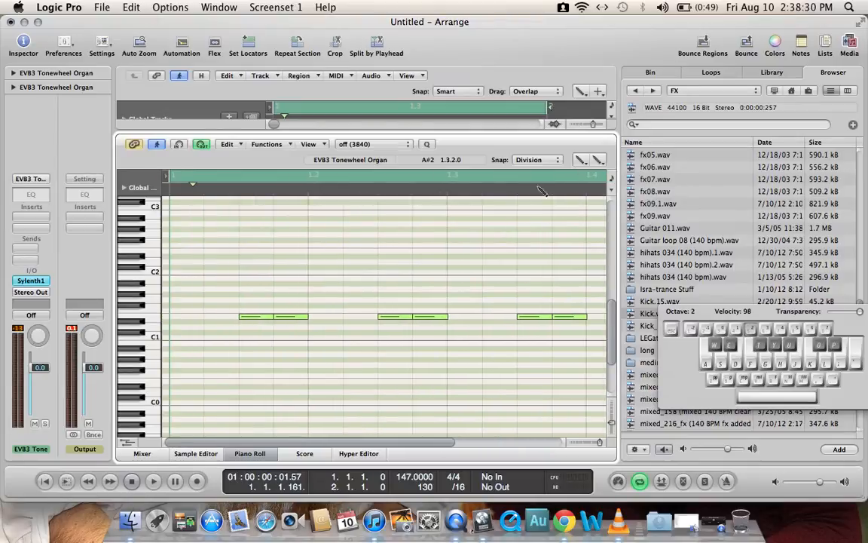
pyautogui.click(586, 163)
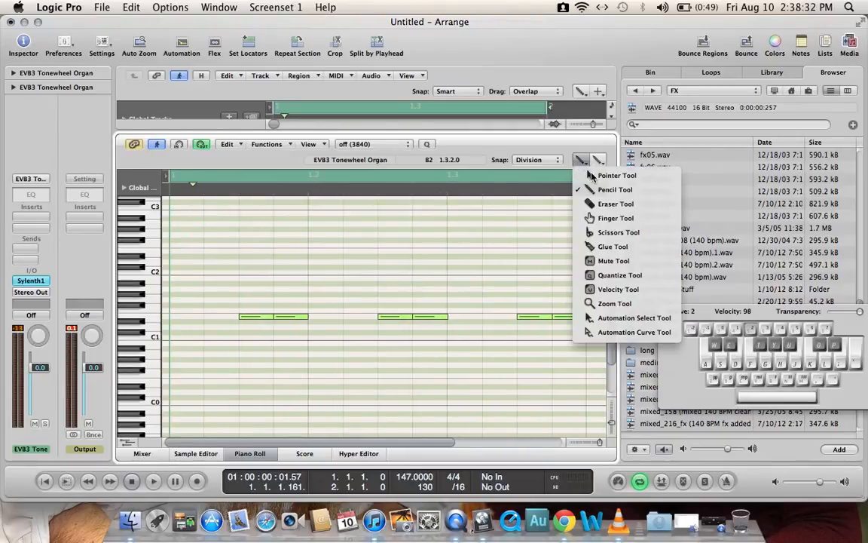
pyautogui.click(603, 174)
pyautogui.moveTo(550, 307); pyautogui.dragTo(566, 364)
pyautogui.moveTo(535, 443); pyautogui.dragTo(427, 443)
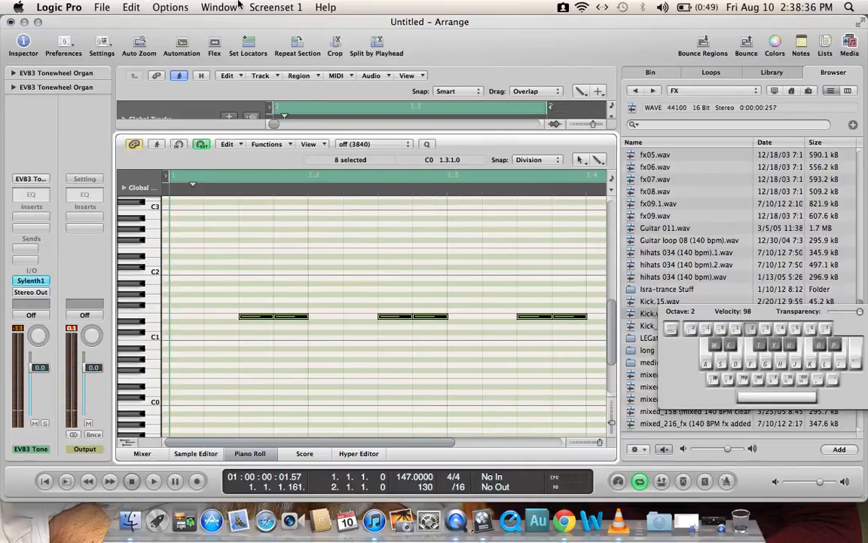
pyautogui.click(577, 159)
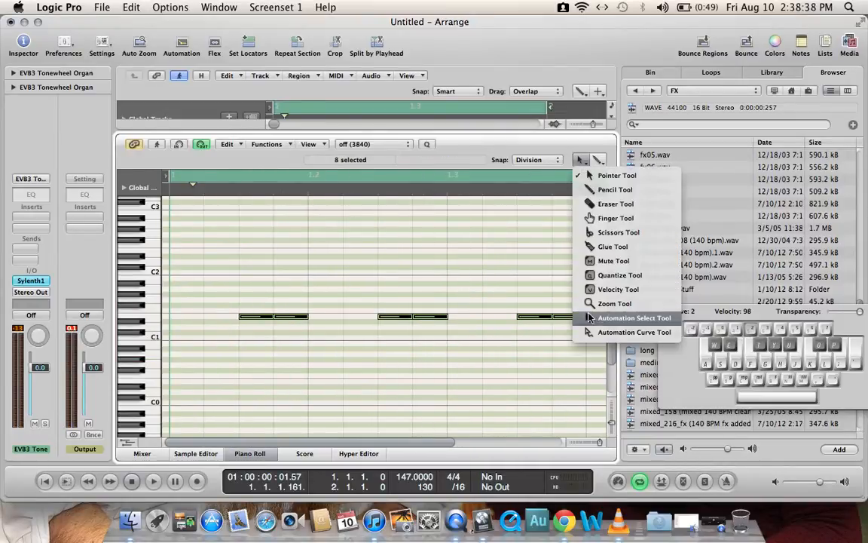
pyautogui.click(588, 289)
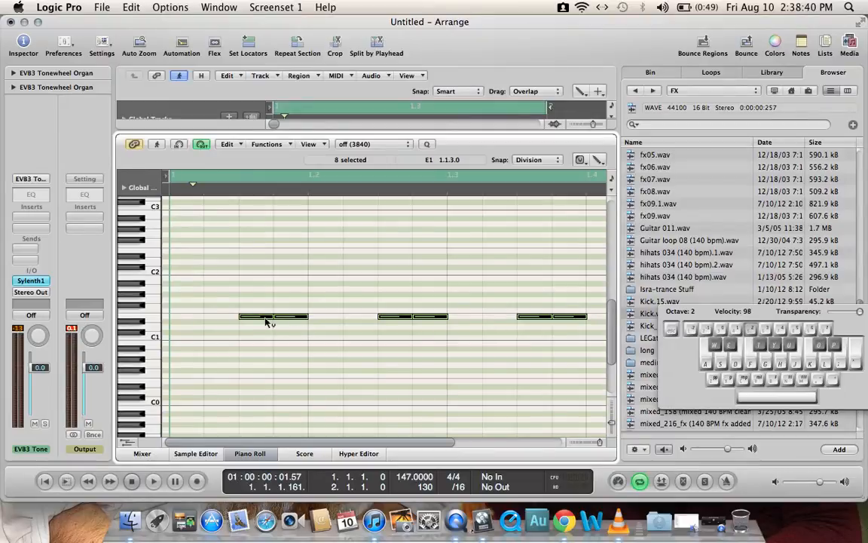
pyautogui.moveTo(264, 317); pyautogui.dragTo(271, 249)
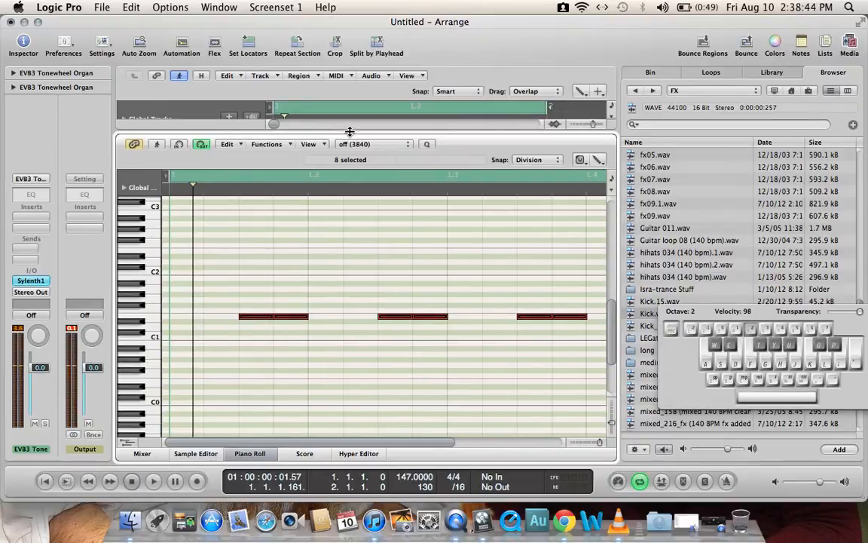
# Step: Return to the arrangement and play back the kick together with the EVB3 Tonewheel Organ bass
pyautogui.press('p')
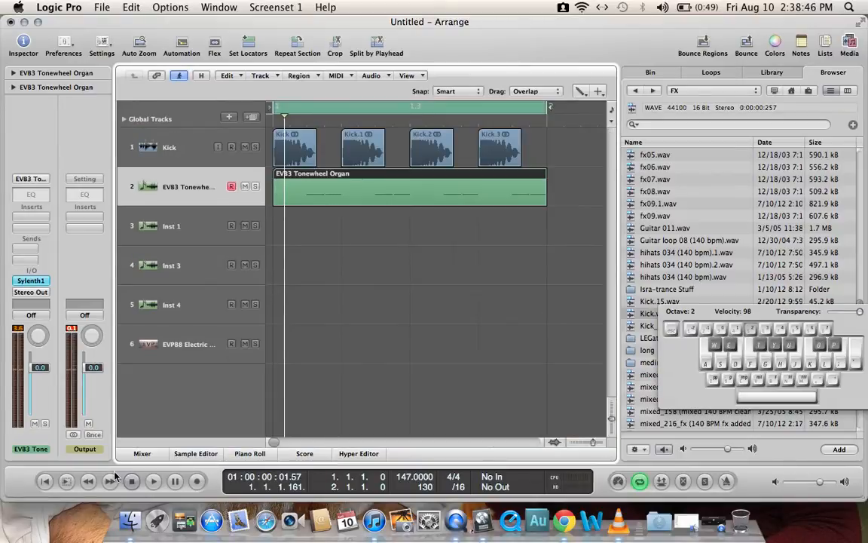
pyautogui.click(132, 483)
pyautogui.click(151, 482)
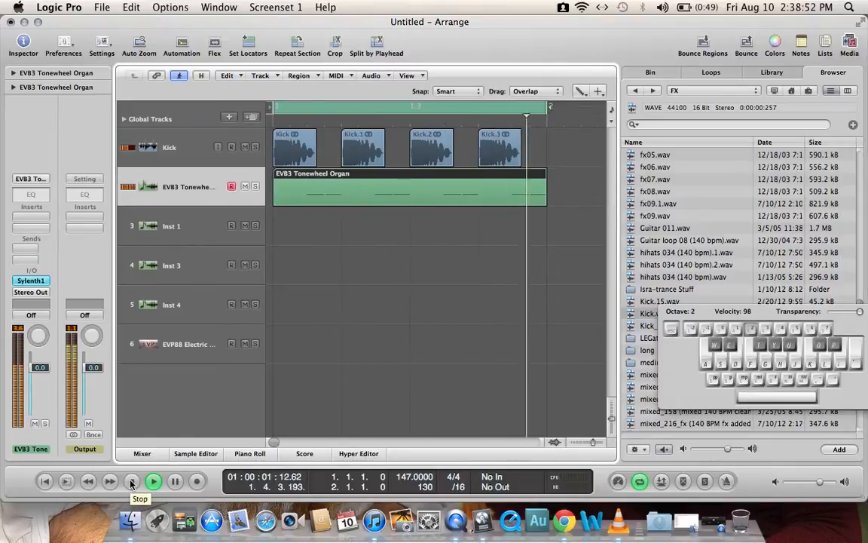
pyautogui.click(131, 481)
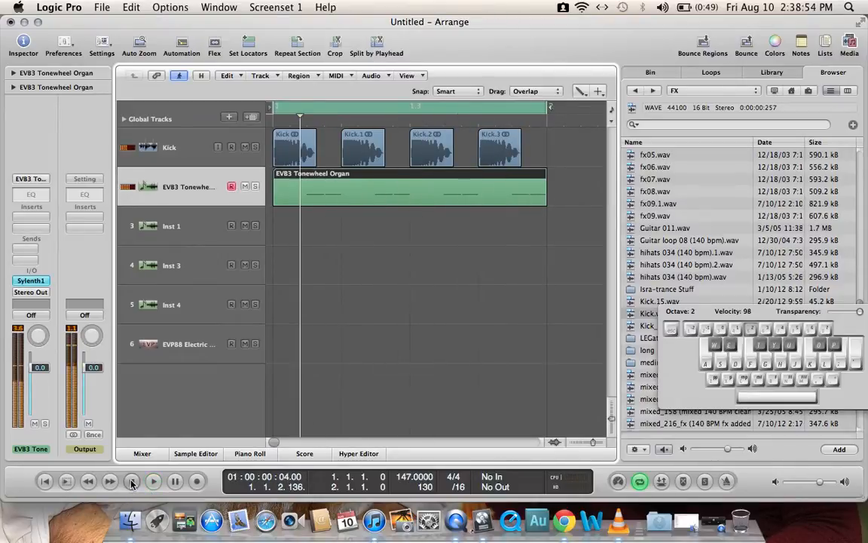
# Step: Transpose all eight selected bass notes in the EVB3 Tonewheel Organ region up to G1 with the Pointer Tool, and play back the loop
pyautogui.doubleClick(351, 193)
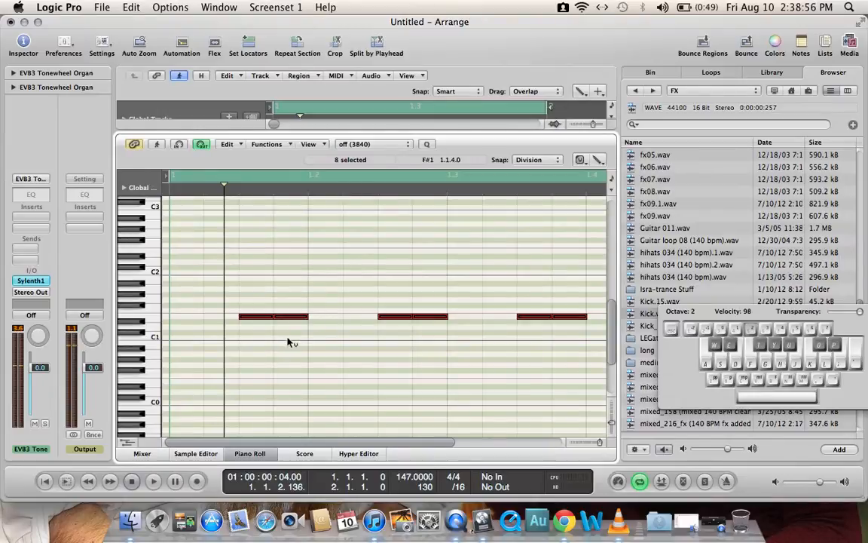
pyautogui.click(580, 159)
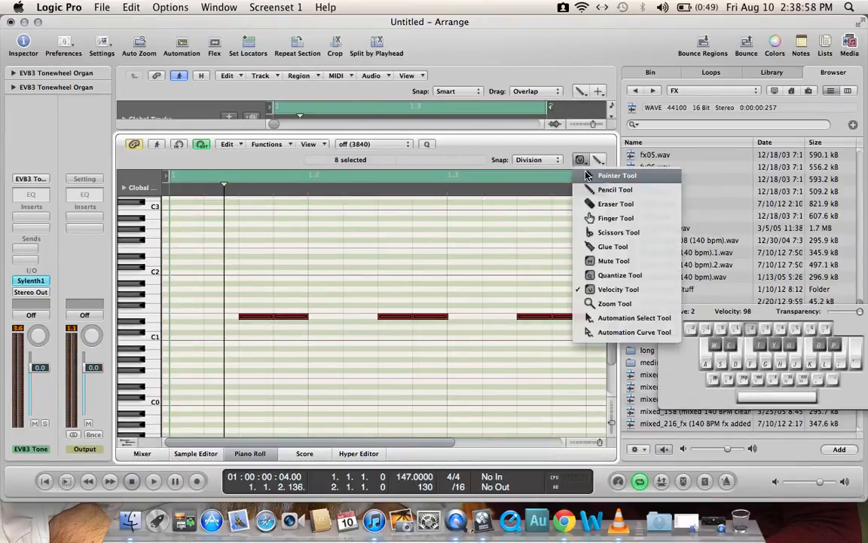
pyautogui.click(607, 176)
pyautogui.moveTo(261, 320); pyautogui.dragTo(259, 304)
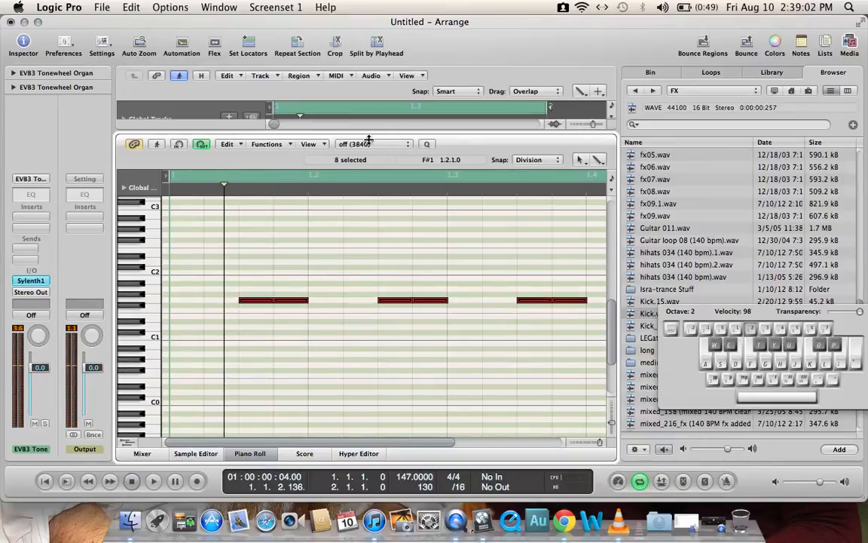
pyautogui.press('p')
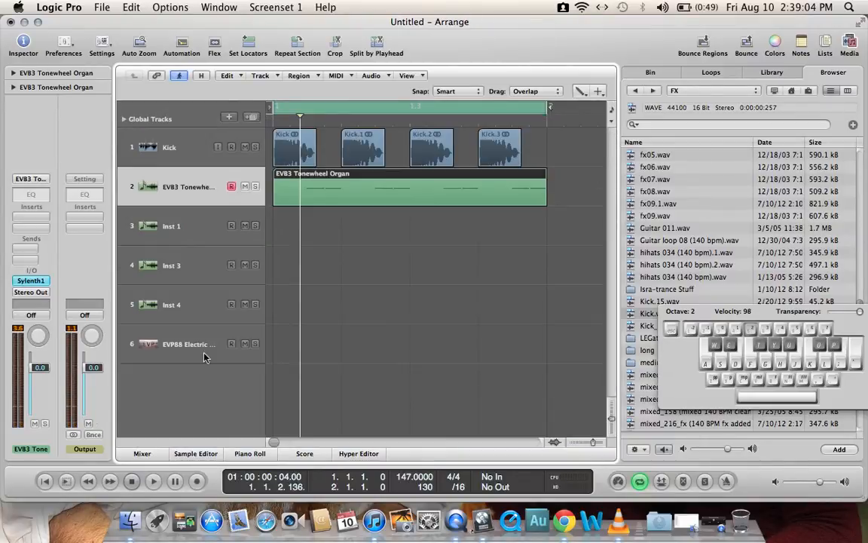
pyautogui.press('space')
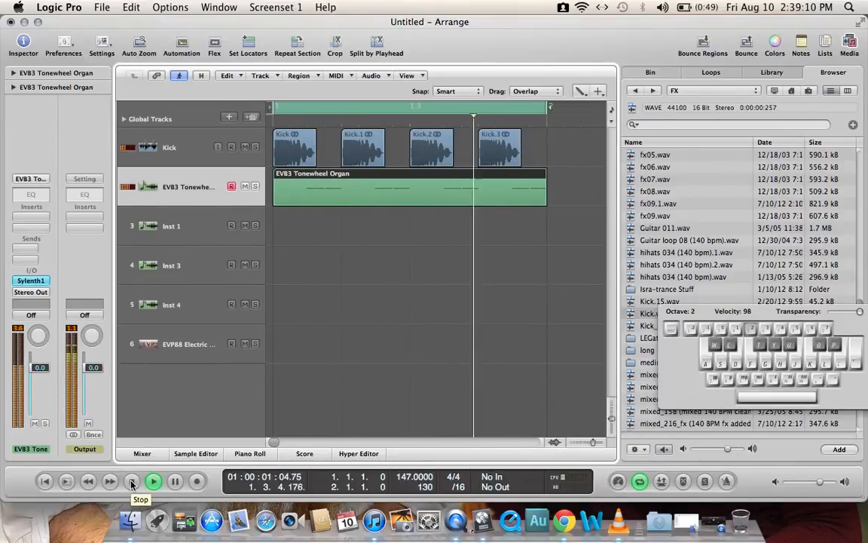
pyautogui.click(132, 482)
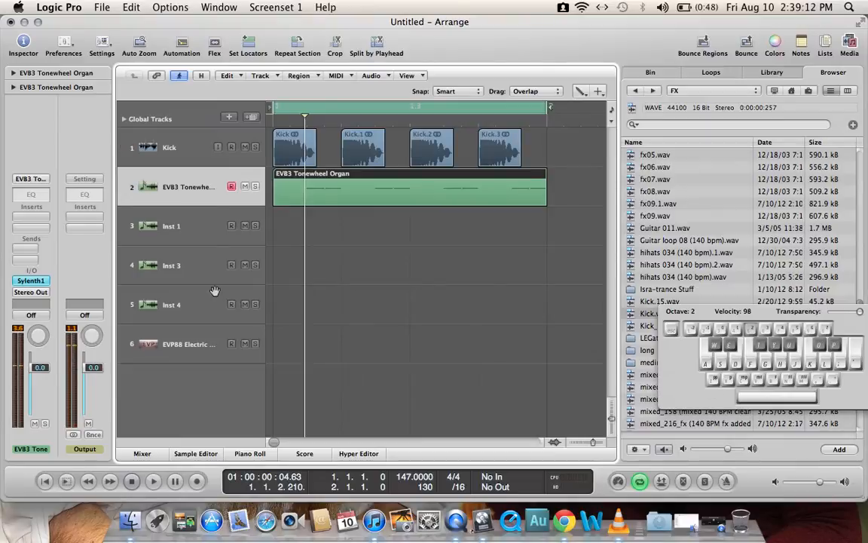
# Step: Delete the empty Inst 1 track, and audition and place hihats 034 (140 bpm).1.wav at bar 1 on a new track below the others
pyautogui.click(194, 240)
pyautogui.press('super+BackSpace')
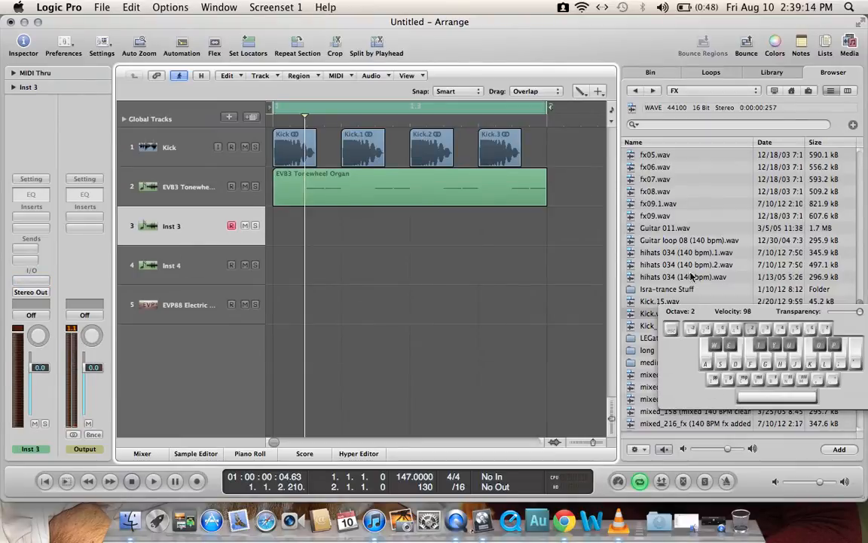
pyautogui.click(701, 267)
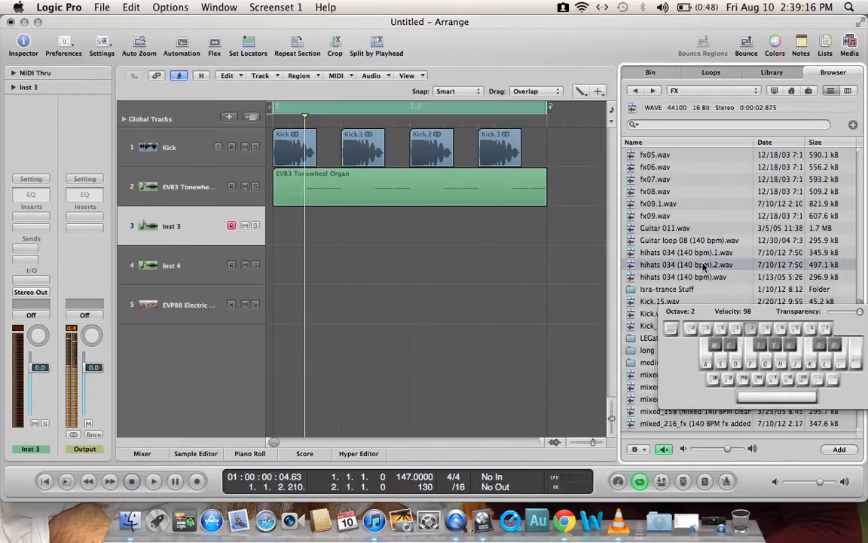
pyautogui.click(707, 254)
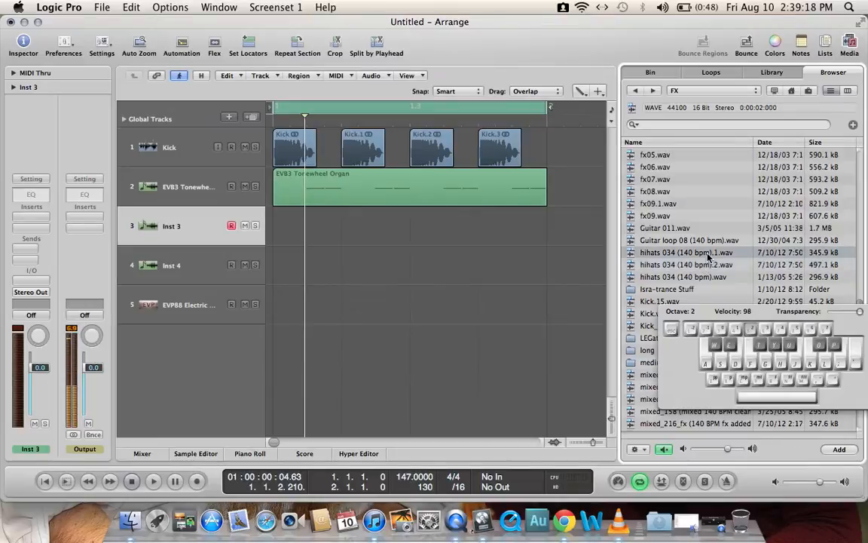
pyautogui.moveTo(707, 257); pyautogui.dragTo(290, 354)
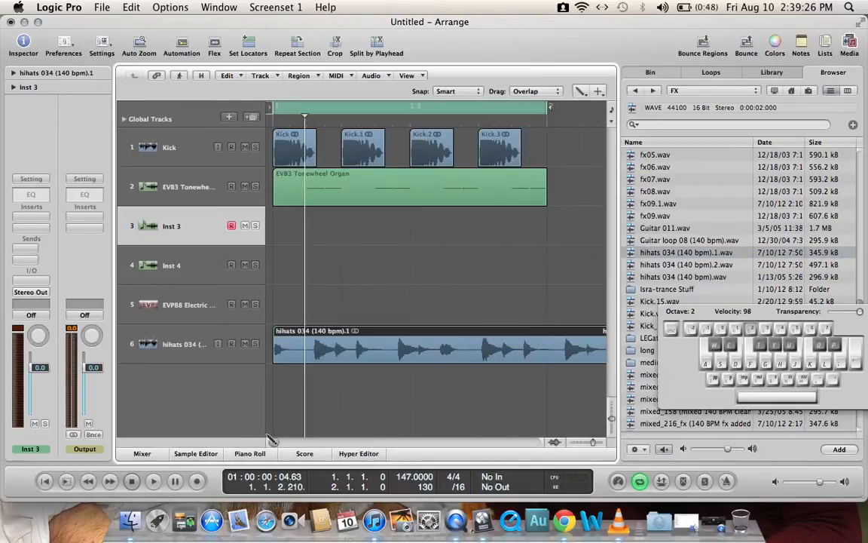
# Step: Hide the on-screen musical typing keyboard and the media browser
pyautogui.press('w')
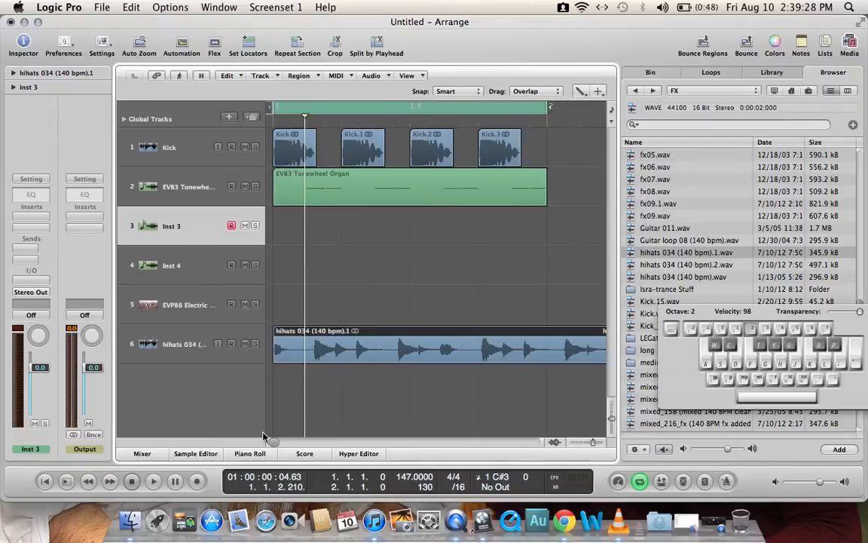
pyautogui.press('super+k')
pyautogui.press('o')
pyautogui.press('o')
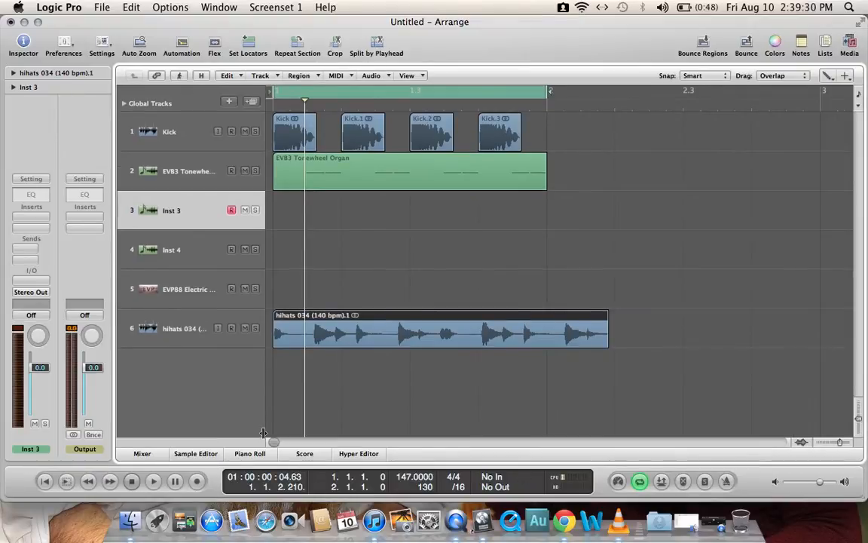
# Step: Show the Flex settings and set the hihats 034 track's Flex mode to Rhythmic
pyautogui.click(179, 334)
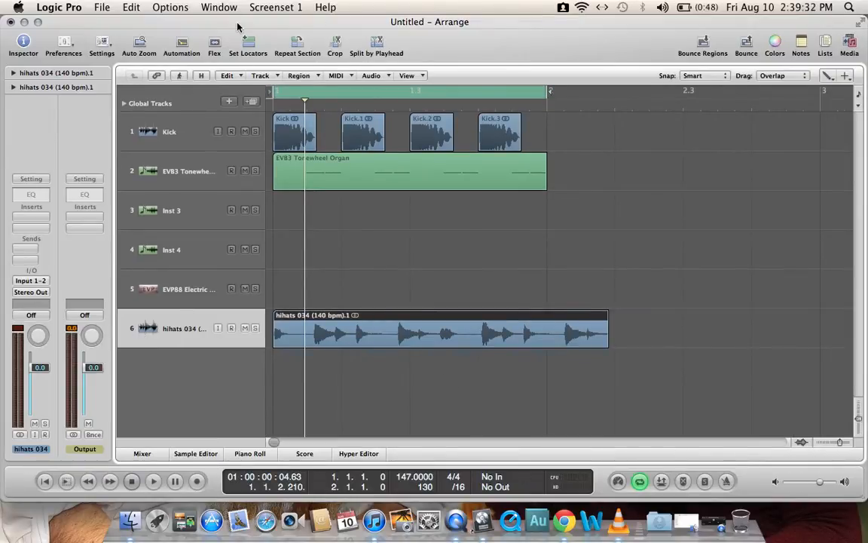
pyautogui.click(215, 45)
pyautogui.click(211, 330)
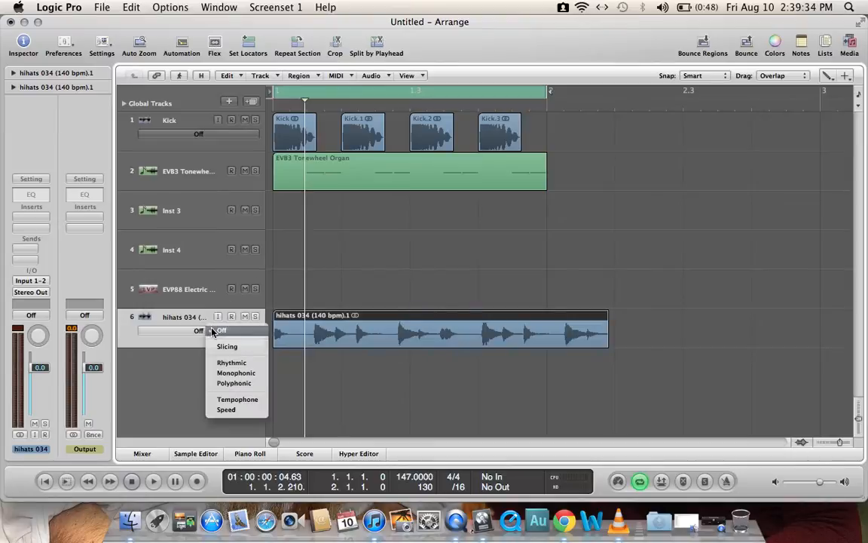
pyautogui.click(248, 363)
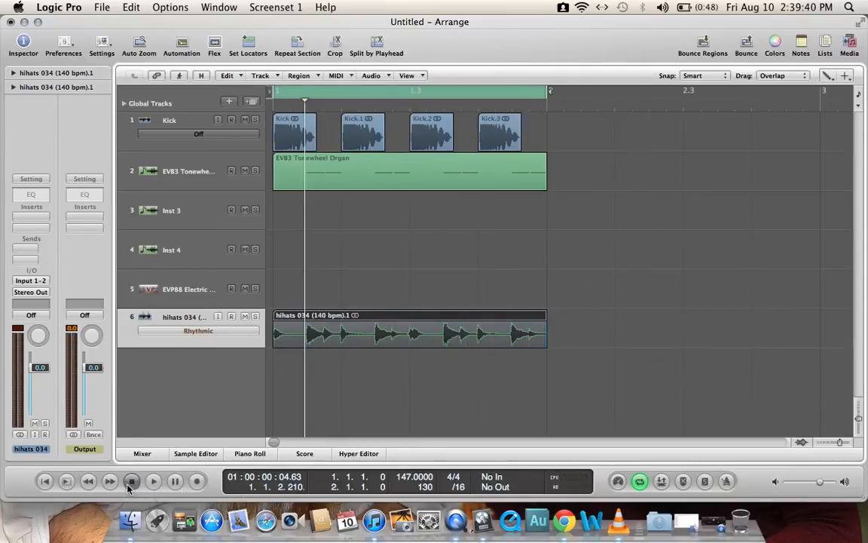
# Step: Play back the kick, bass and hi-hats together with the system volume raised
pyautogui.click(152, 481)
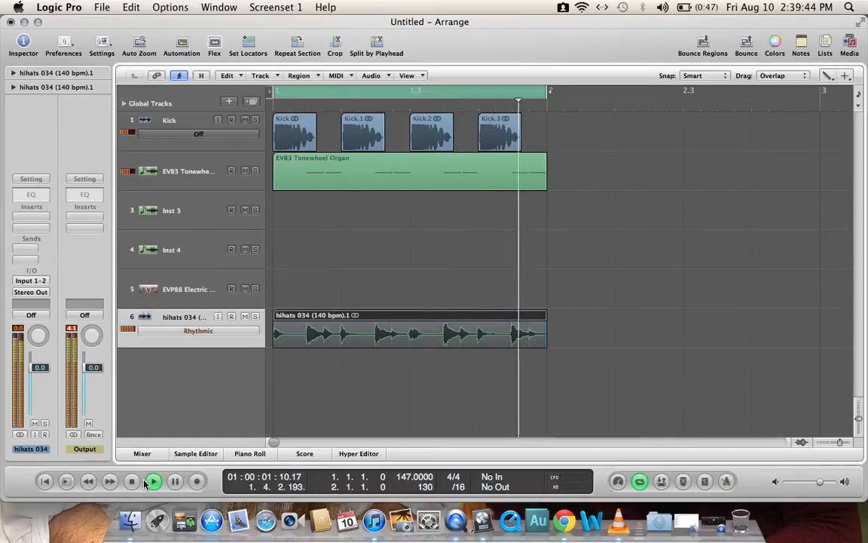
pyautogui.press('XF86AudioRaiseVolume')
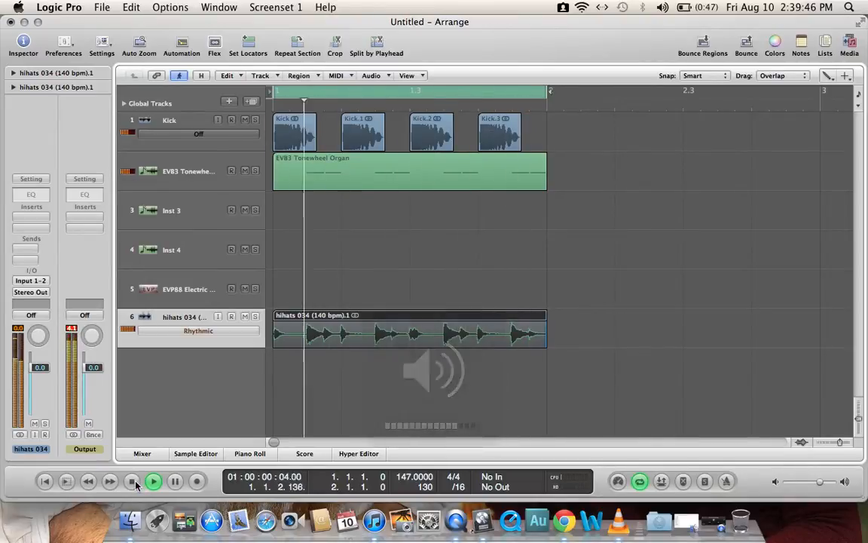
pyautogui.click(132, 481)
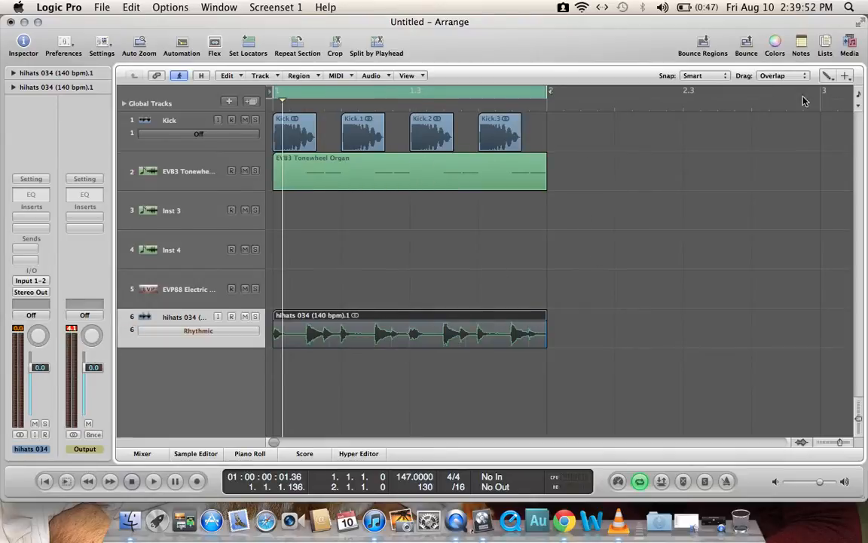
# Step: Add sixteenth G1 notes on the second sixteenth of all four beats in the EVB3 Tonewheel Organ region with the Pencil Tool
pyautogui.doubleClick(479, 171)
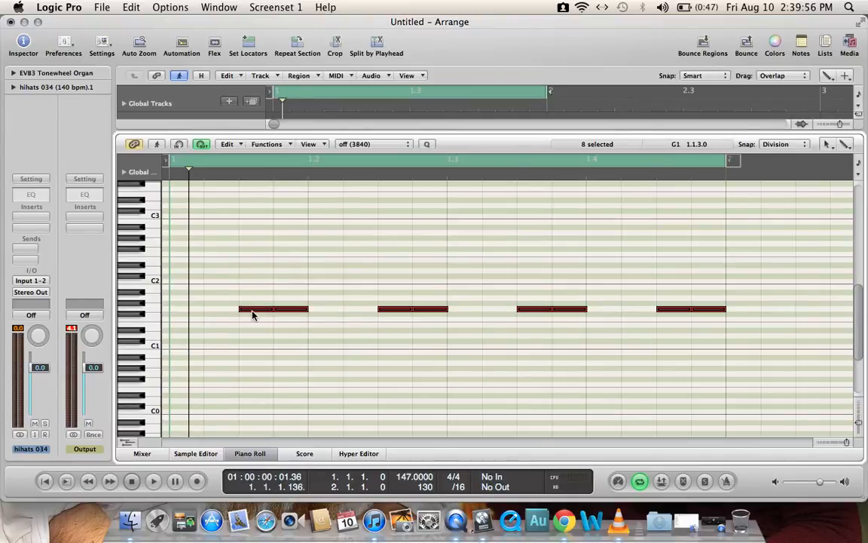
pyautogui.click(828, 145)
pyautogui.click(821, 174)
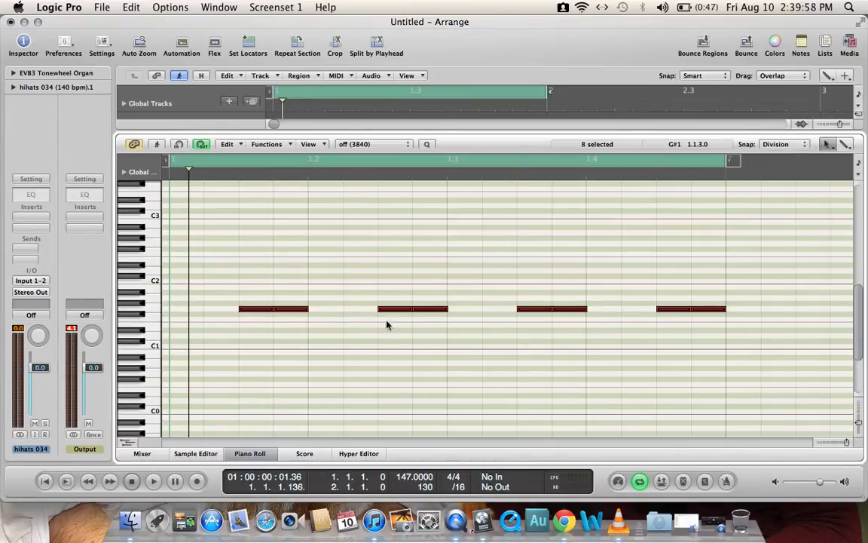
pyautogui.click(211, 310)
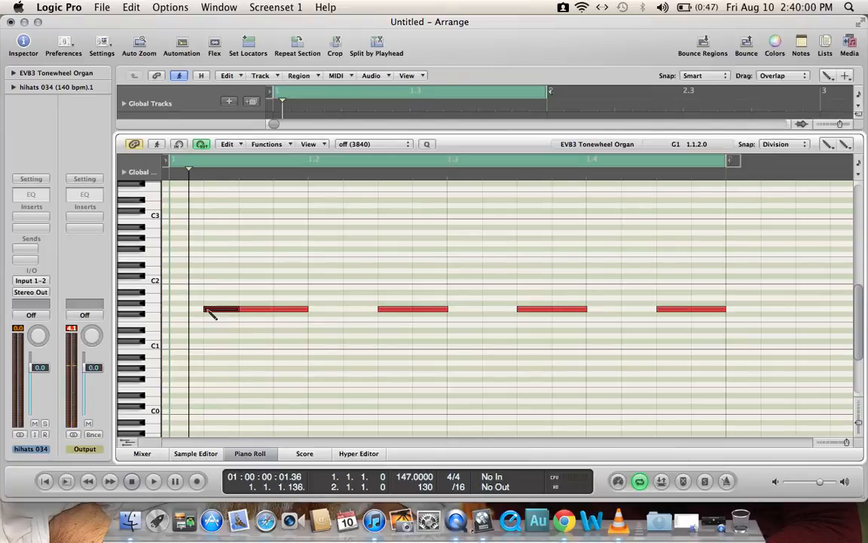
pyautogui.click(346, 310)
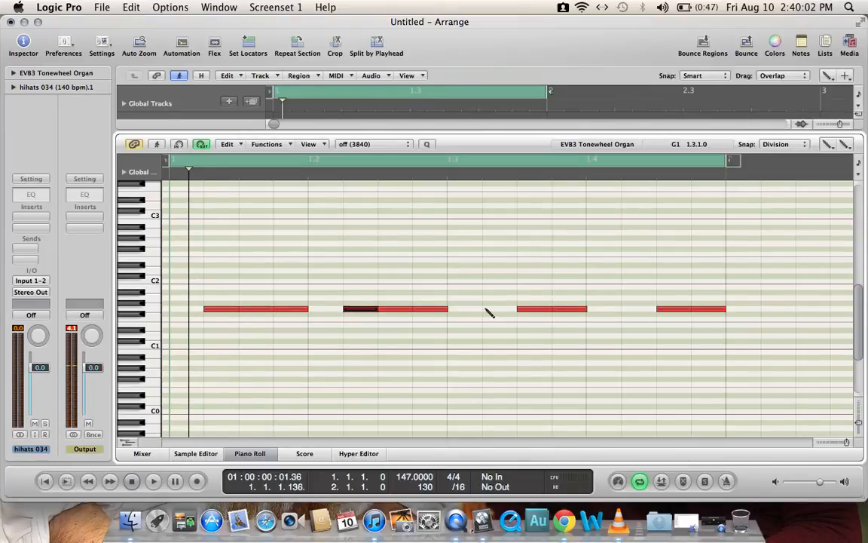
pyautogui.click(632, 310)
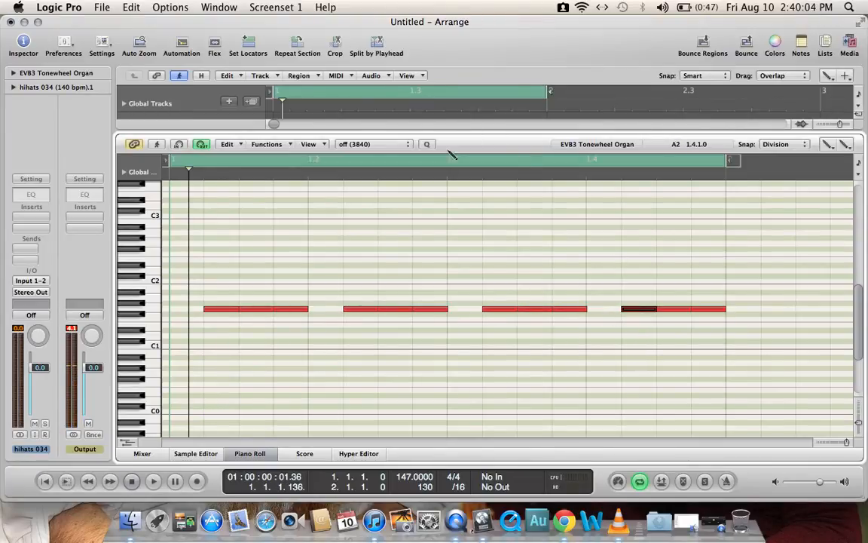
# Step: Play back the loop with the three-note bass pattern
pyautogui.press('space')
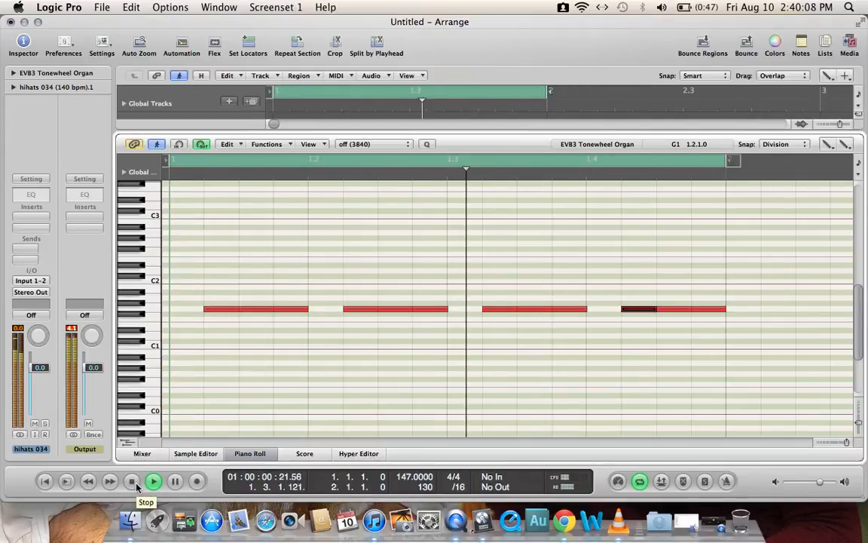
pyautogui.press('XF86AudioRaiseVolume')
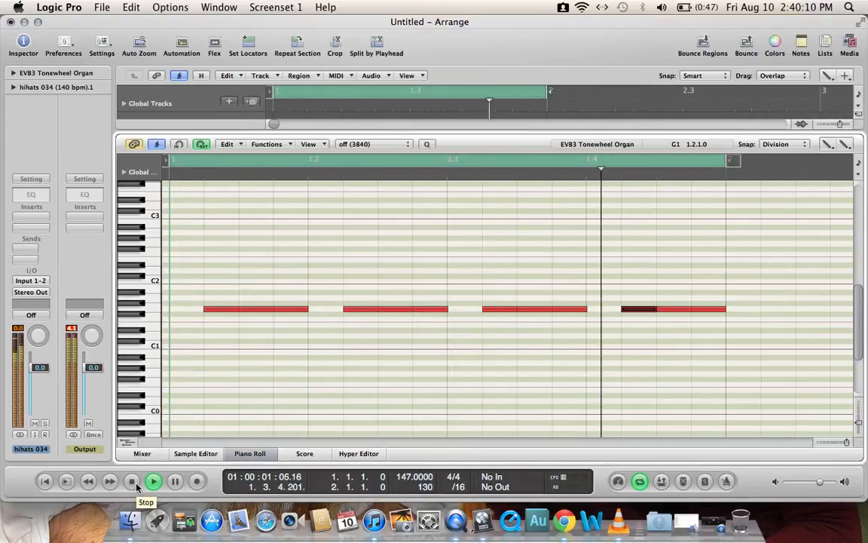
pyautogui.click(136, 486)
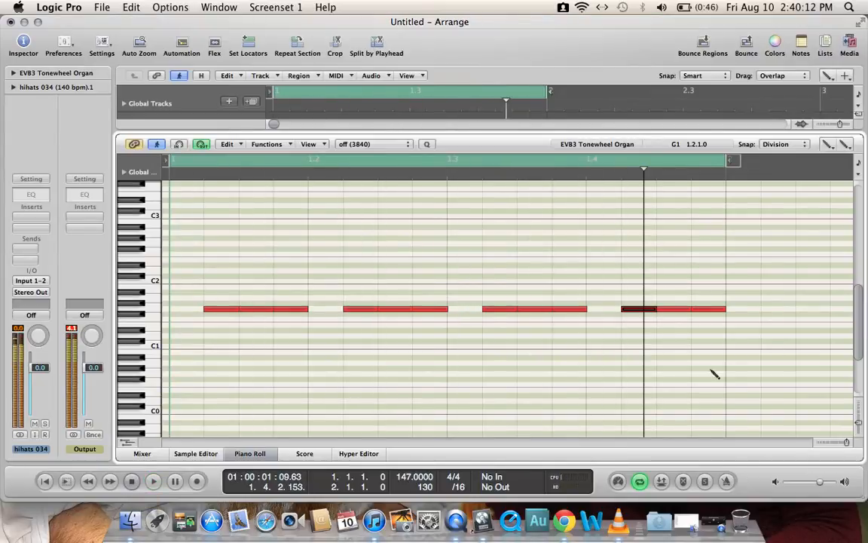
# Step: Shorten all twelve G1 notes to about a thirty-second each with the snap mode on Smart, and play back the loop
pyautogui.click(828, 144)
pyautogui.click(807, 159)
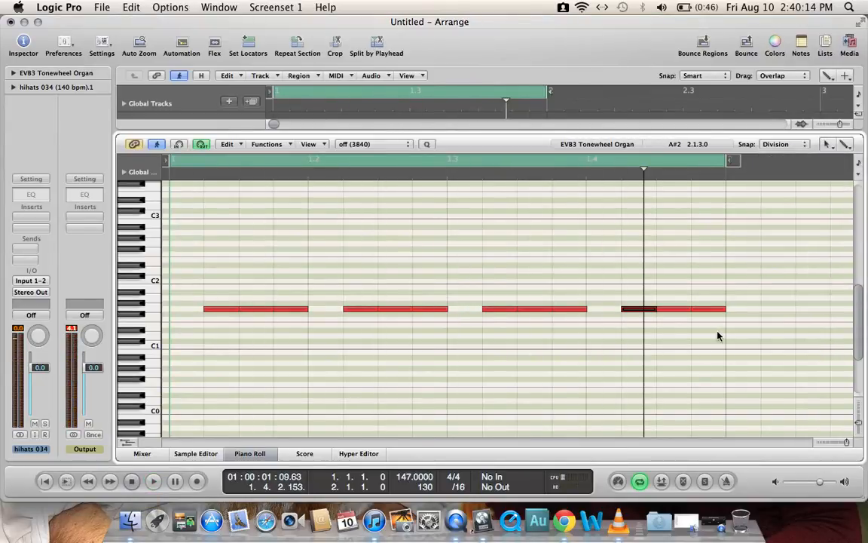
pyautogui.moveTo(717, 332); pyautogui.dragTo(249, 295)
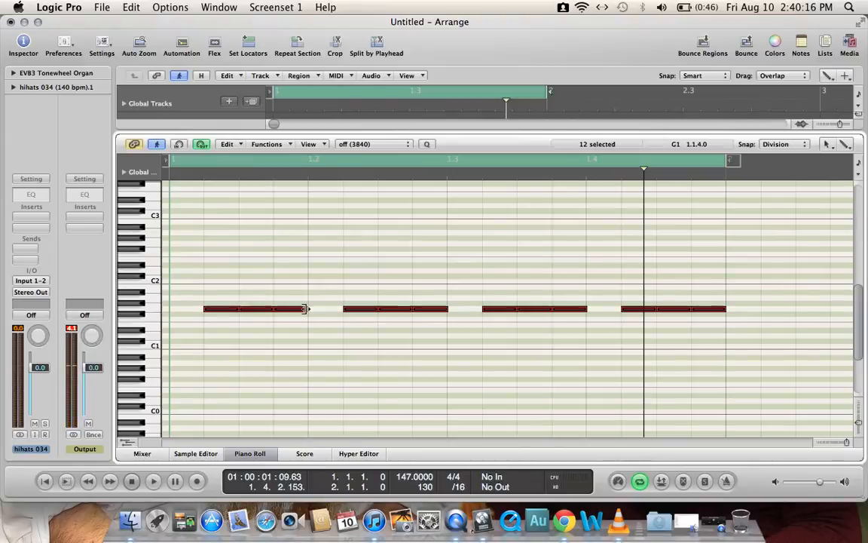
pyautogui.moveTo(300, 309)
pyautogui.mouseDown()
pyautogui.moveTo(288, 306)
pyautogui.moveTo(301, 307)
pyautogui.mouseUp()
pyautogui.click(784, 144)
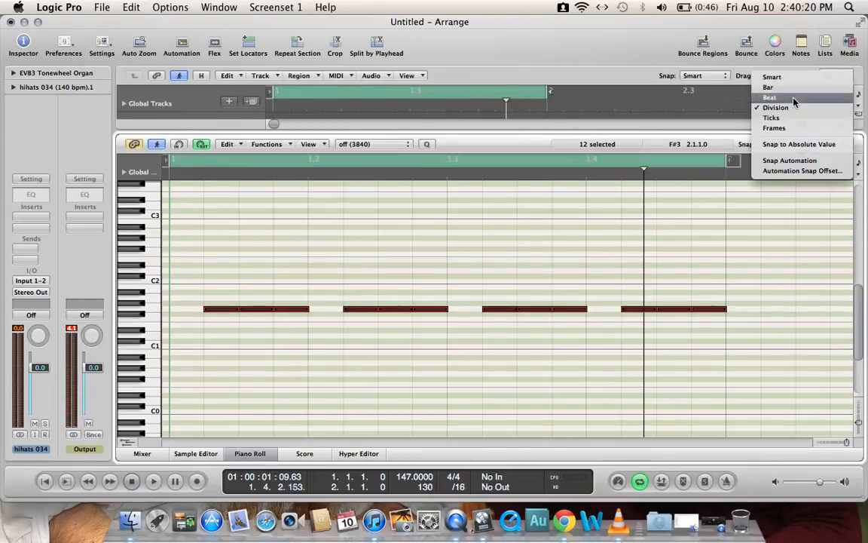
pyautogui.click(777, 77)
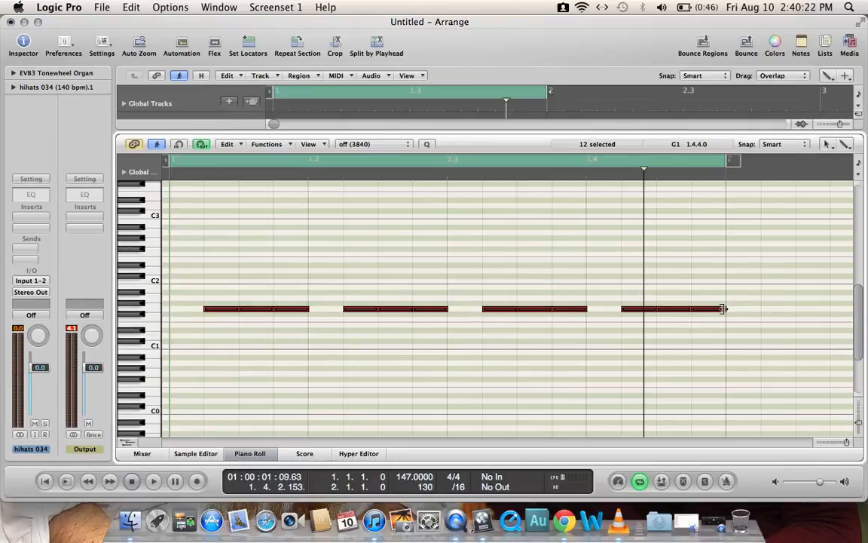
pyautogui.moveTo(722, 308); pyautogui.dragTo(708, 308)
pyautogui.press('space')
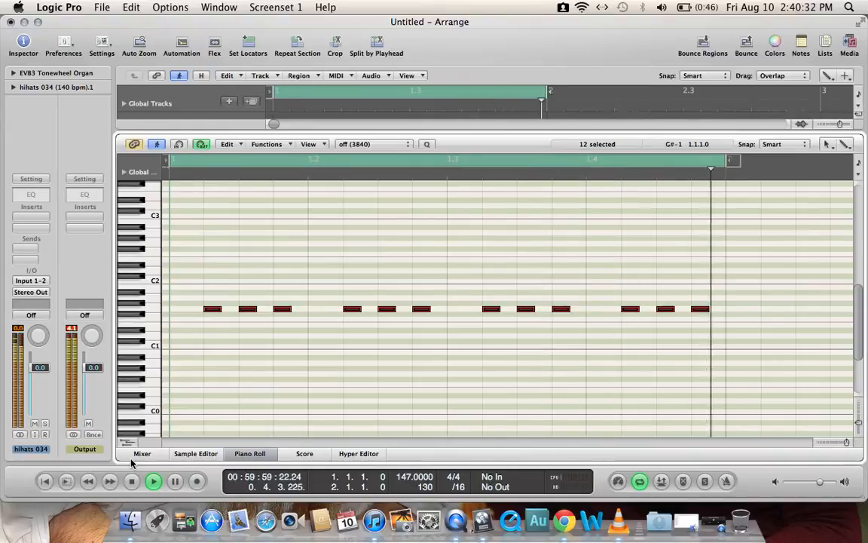
pyautogui.press('space')
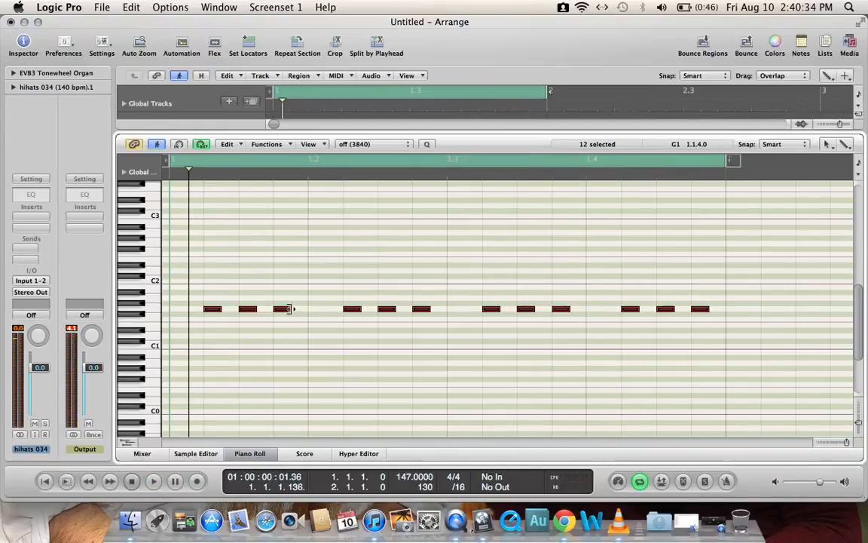
# Step: Lengthen all twelve G1 notes to just under a sixteenth each and play back the loop
pyautogui.moveTo(289, 309); pyautogui.dragTo(300, 312)
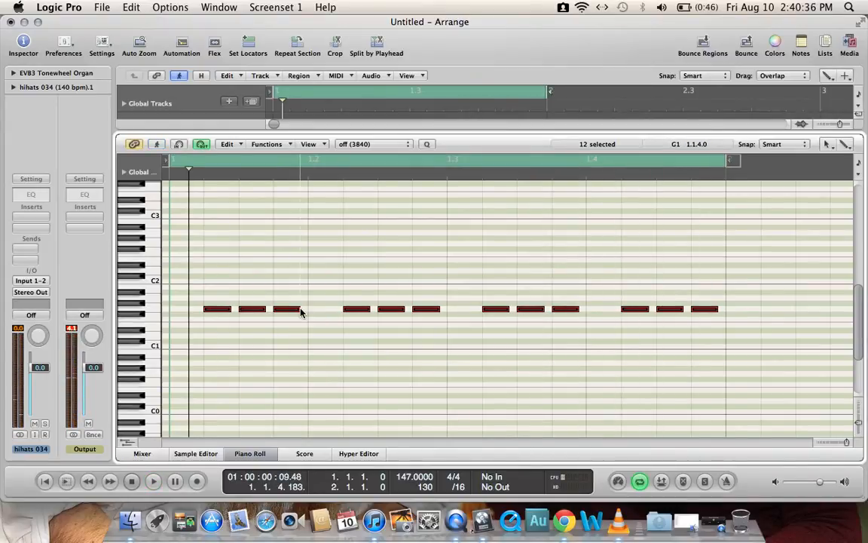
pyautogui.press('space')
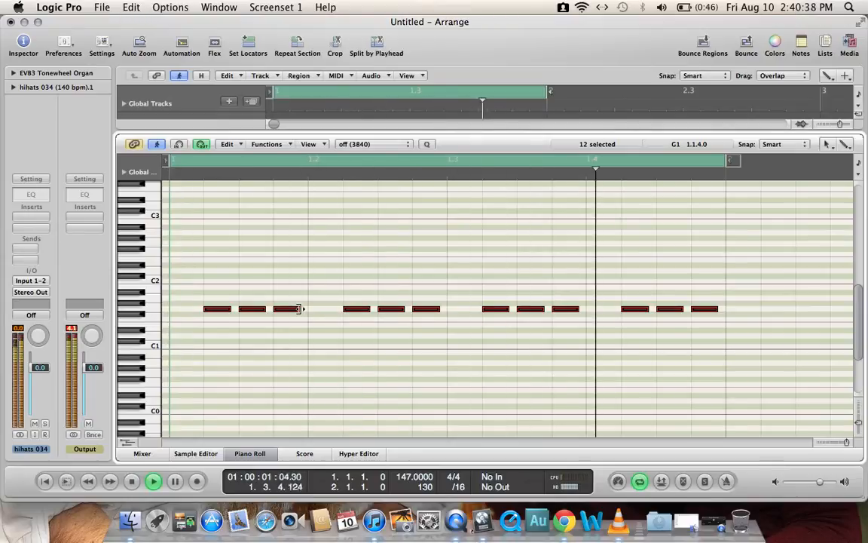
pyautogui.click(130, 487)
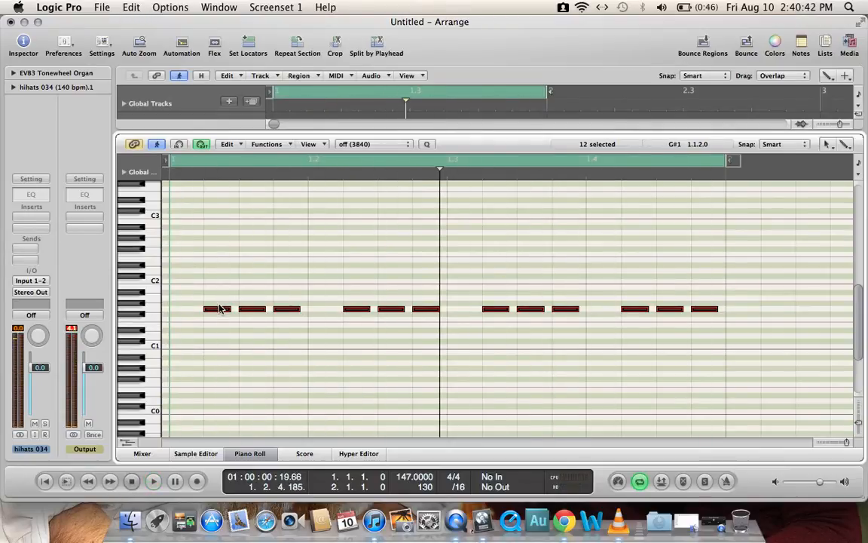
# Step: Transpose all twelve bass notes down to D1, play the loop, and extend them to full sixteenths
pyautogui.moveTo(220, 313); pyautogui.dragTo(219, 340)
pyautogui.press('space')
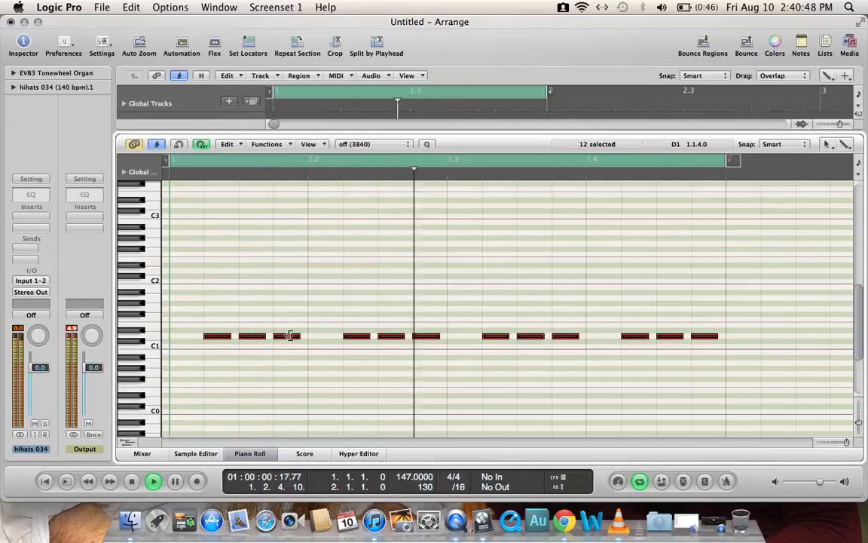
pyautogui.moveTo(299, 336)
pyautogui.mouseDown()
pyautogui.moveTo(283, 336)
pyautogui.moveTo(306, 336)
pyautogui.mouseUp()
pyautogui.click(138, 482)
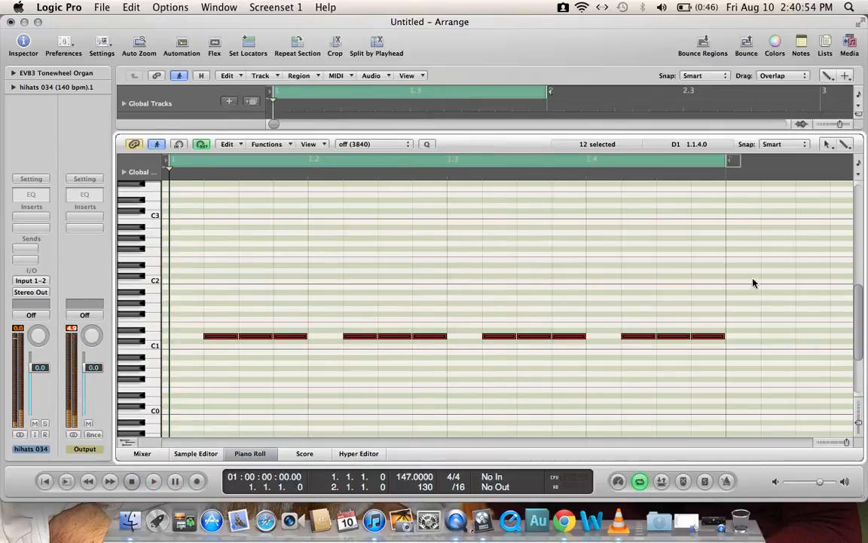
# Step: Replace the twelve bass notes with sixteenth C#1 notes on the third sixteenth of all four beats, using the Pencil Tool
pyautogui.click(827, 144)
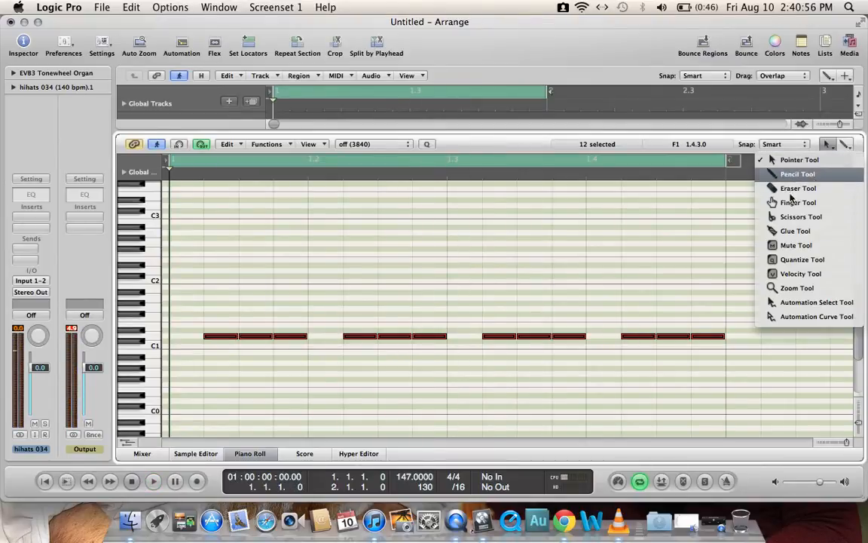
pyautogui.click(712, 175)
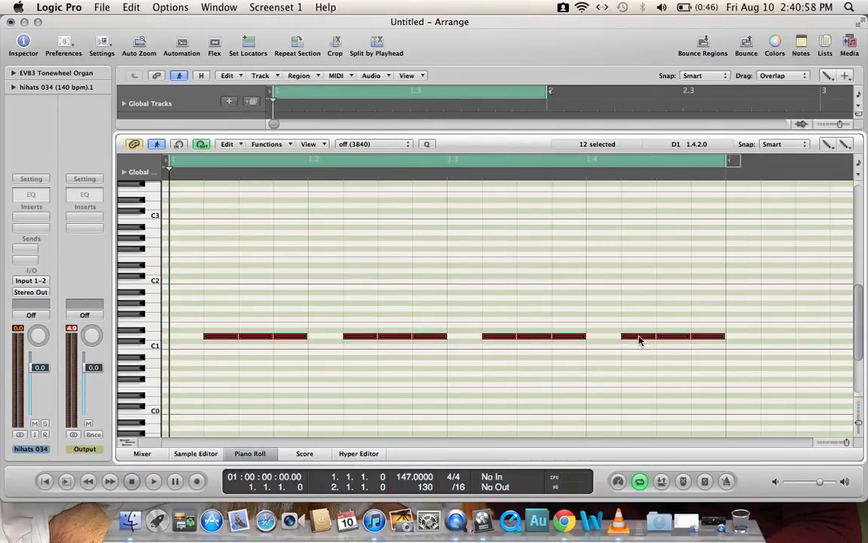
pyautogui.press('Delete')
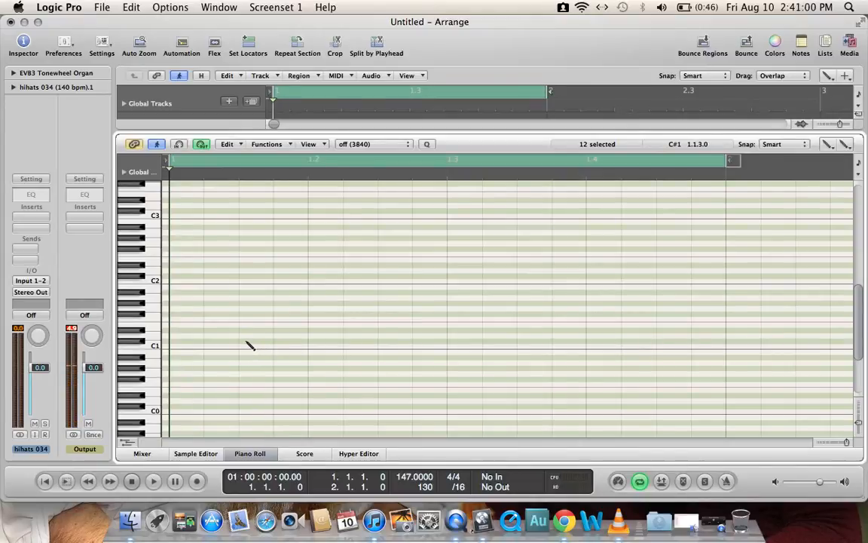
pyautogui.click(384, 342)
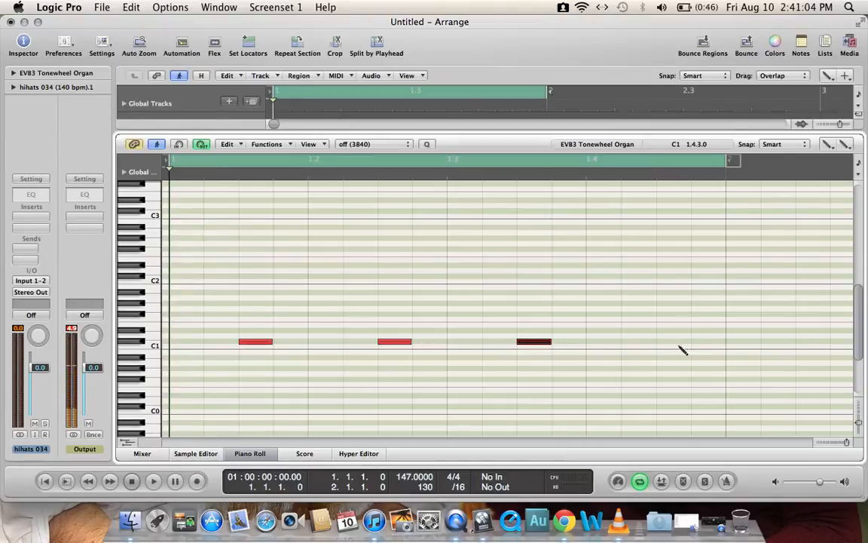
# Step: Play back the offbeat bass and mute the hihats 034 track in the arrangement
pyautogui.click(150, 481)
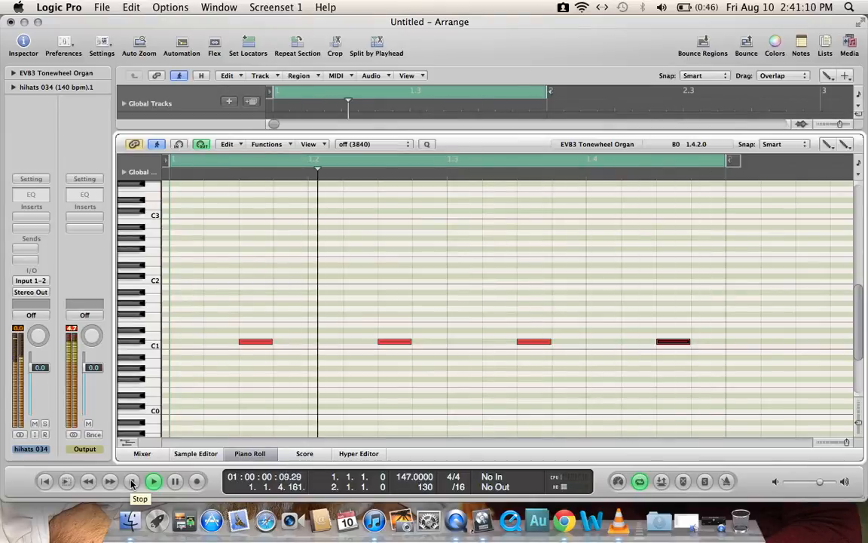
pyautogui.moveTo(320, 131); pyautogui.dragTo(305, 444)
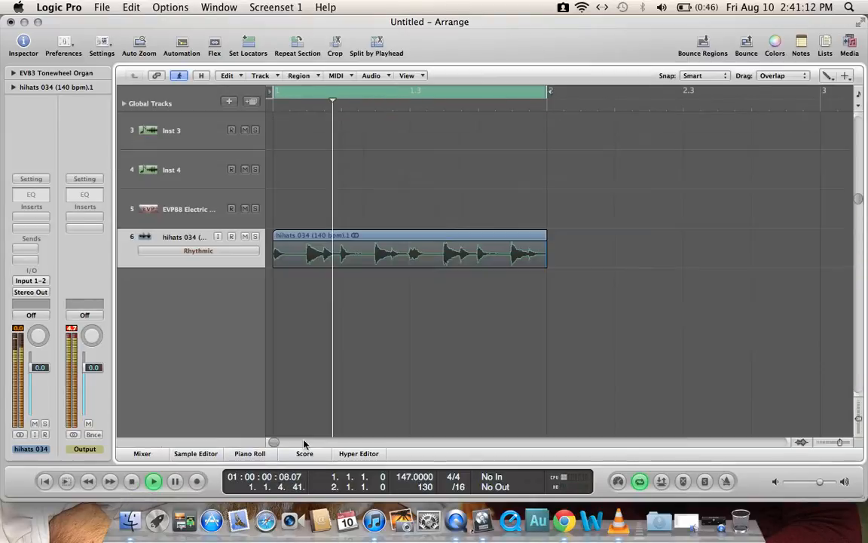
pyautogui.click(245, 316)
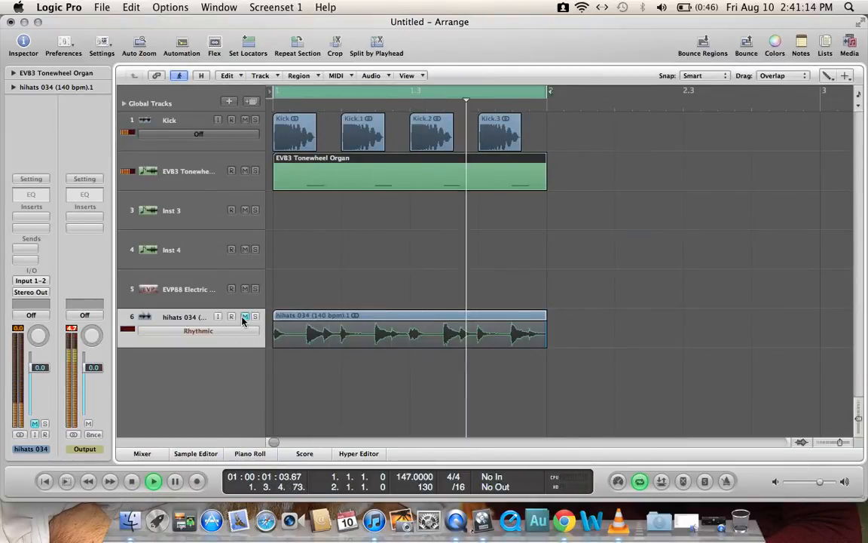
pyautogui.click(218, 187)
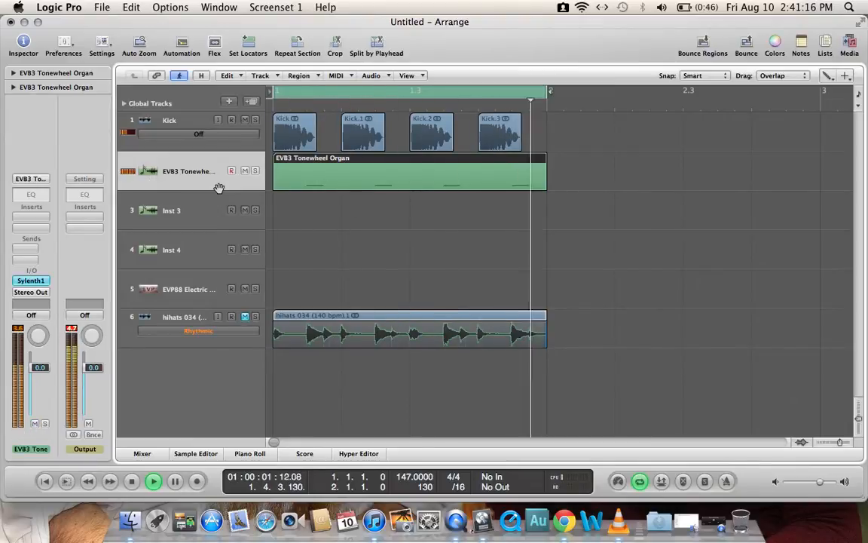
pyautogui.click(132, 485)
# Step: Add sixteenth C#1 notes on the second sixteenth of all four beats in the EVB3 Tonewheel Organ region
pyautogui.doubleClick(333, 191)
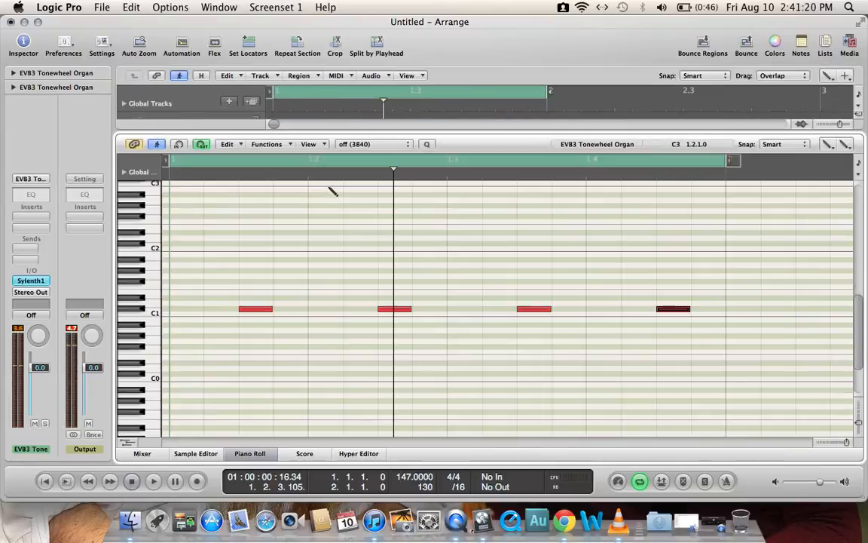
pyautogui.click(218, 309)
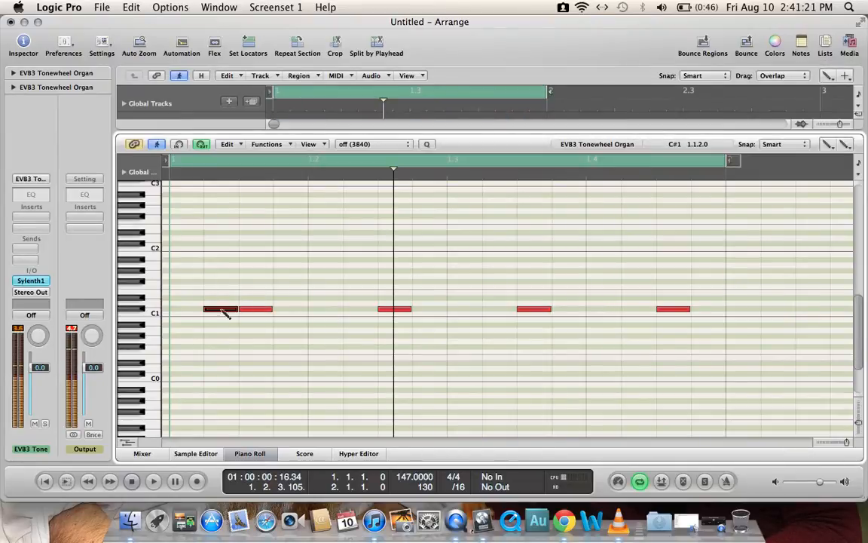
pyautogui.click(354, 310)
pyautogui.click(494, 310)
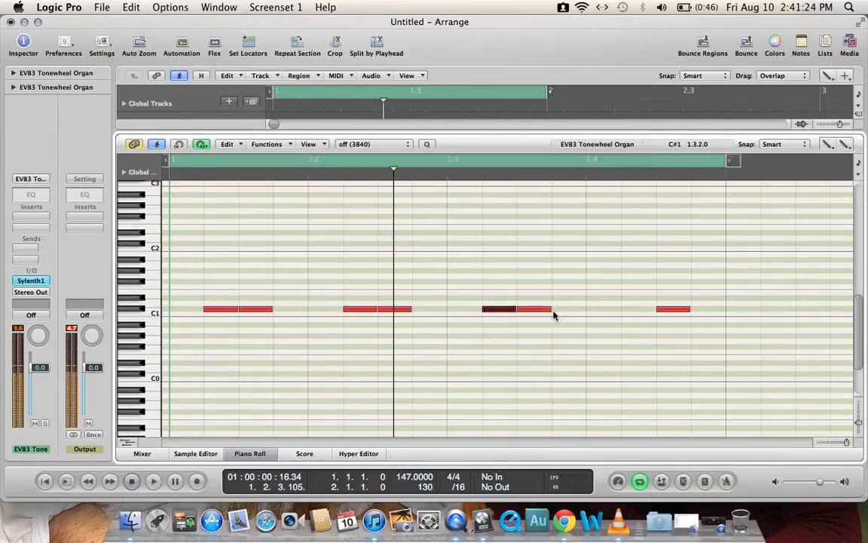
pyautogui.click(629, 310)
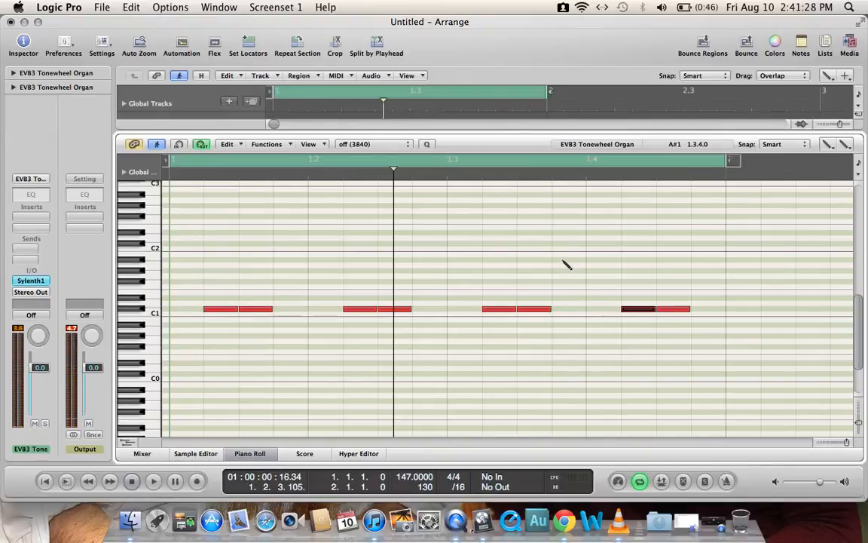
# Step: Try a D2 note at 1.3.4, discard it, and play back the two-note bass pattern
pyautogui.click(557, 240)
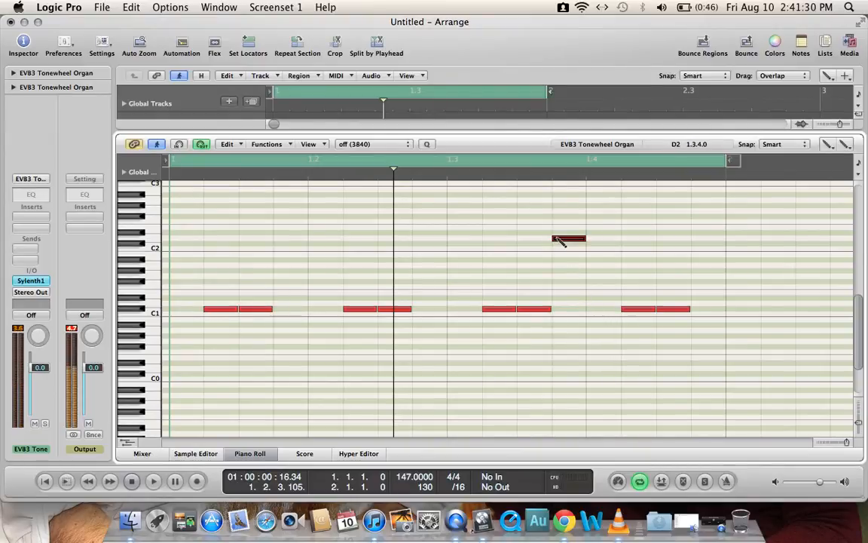
pyautogui.press('Delete')
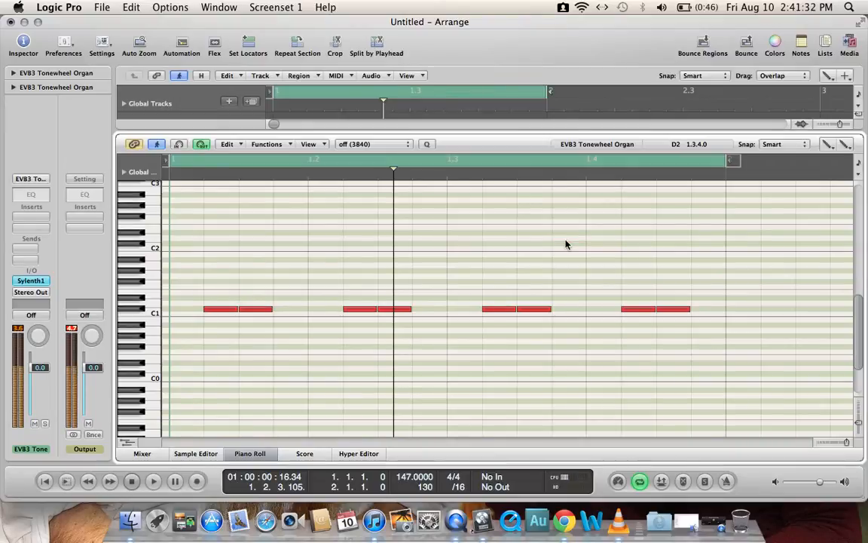
pyautogui.click(154, 482)
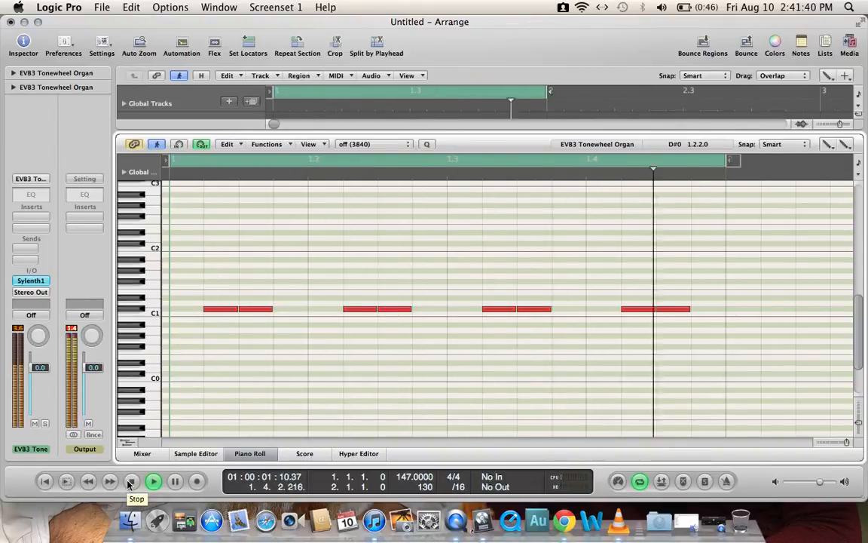
pyautogui.click(130, 482)
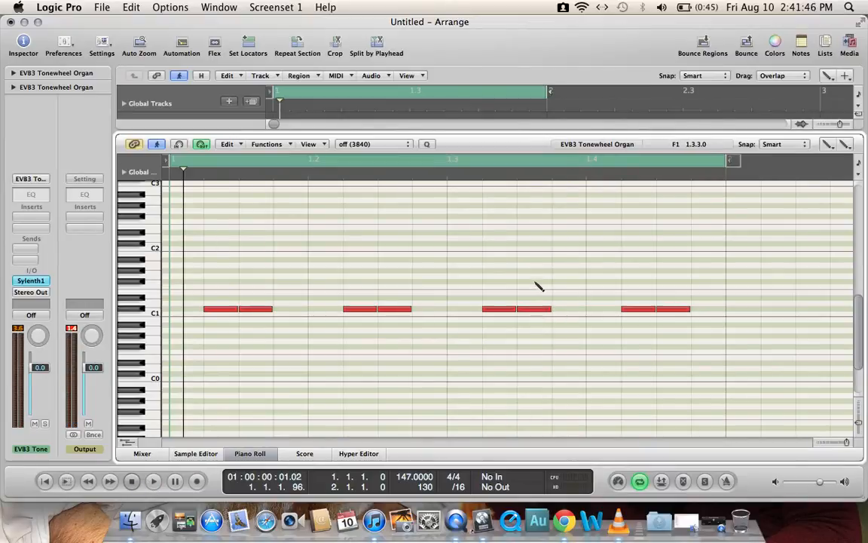
# Step: Raise the bass note at 1.3.3 an octave to C#2 and add a sixteenth C#1 note at 1.3.4
pyautogui.moveTo(539, 311); pyautogui.dragTo(535, 247)
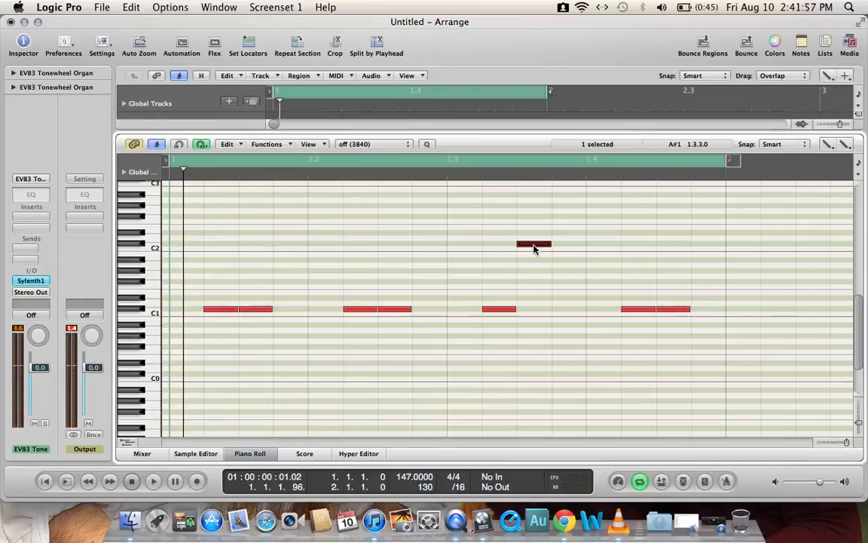
pyautogui.click(557, 309)
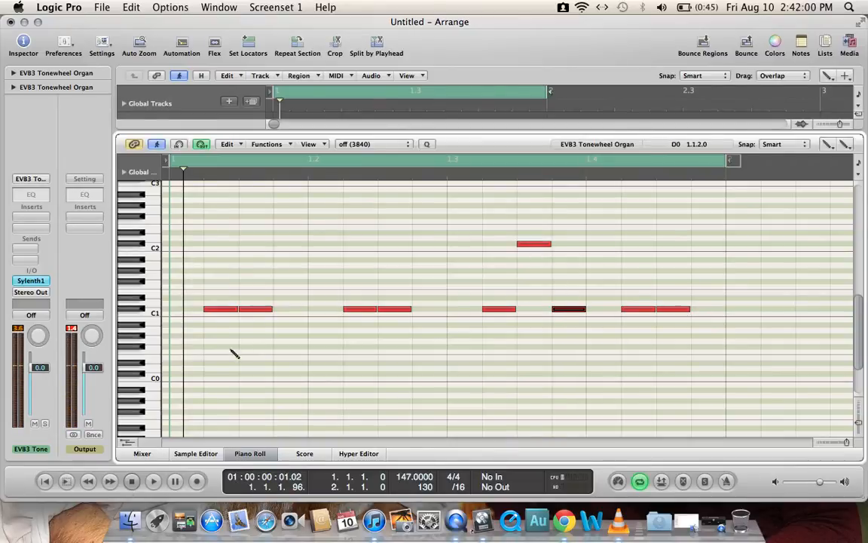
# Step: Delete the C#1 note at 1.1.2 and add sixteenth C#1 notes at 1.1.4 and 1.2.4
pyautogui.click(227, 310)
pyautogui.press('Delete')
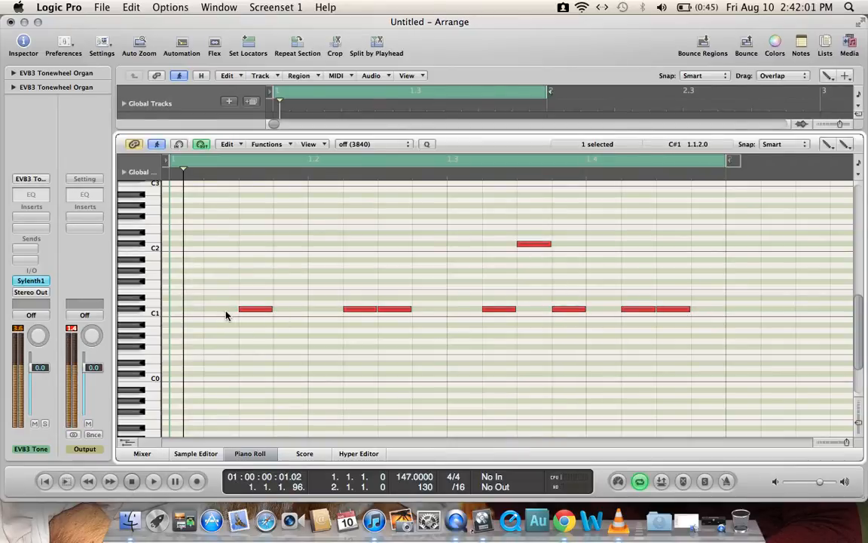
pyautogui.click(283, 310)
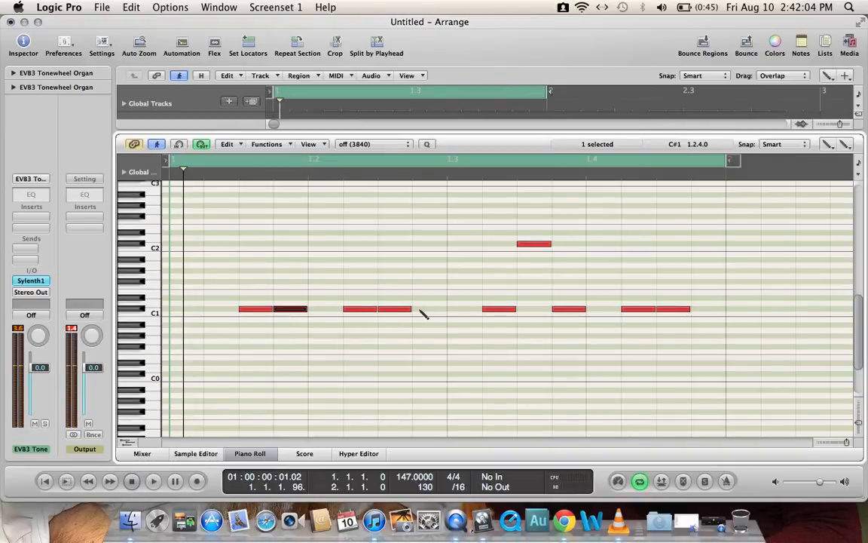
pyautogui.click(421, 310)
# Step: Play back the loop from the start with the octave jump in the bass, raising the system volume
pyautogui.click(132, 483)
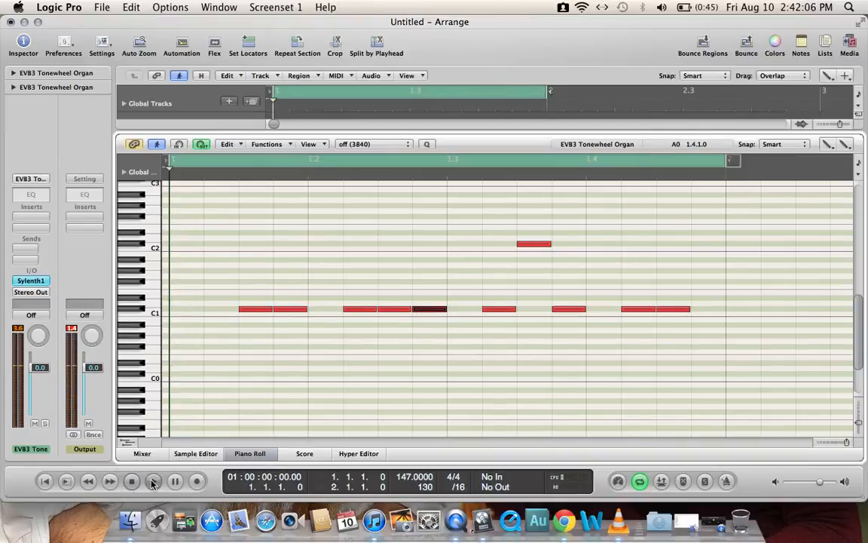
pyautogui.press('space')
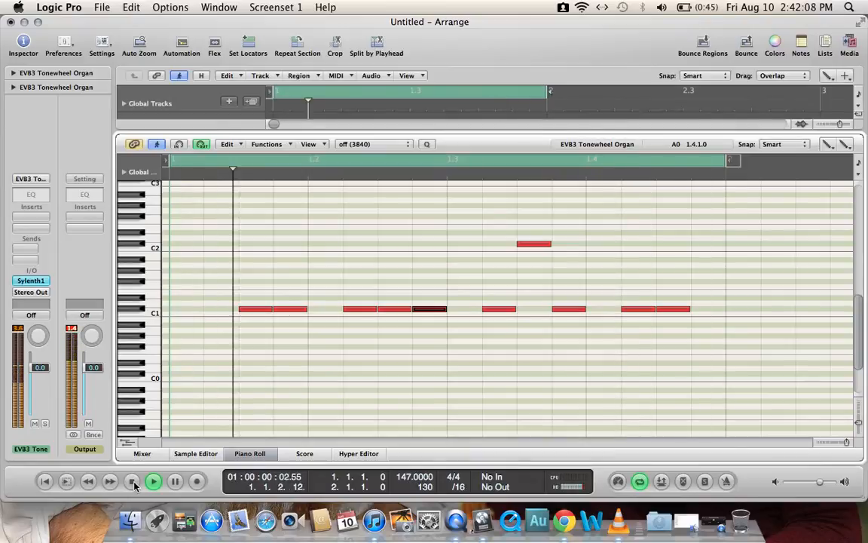
pyautogui.press('XF86AudioRaiseVolume')
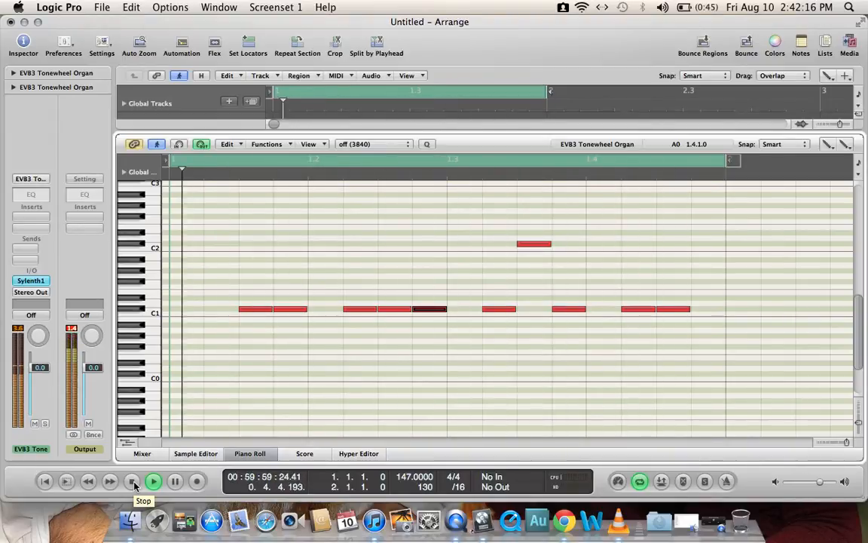
pyautogui.click(132, 482)
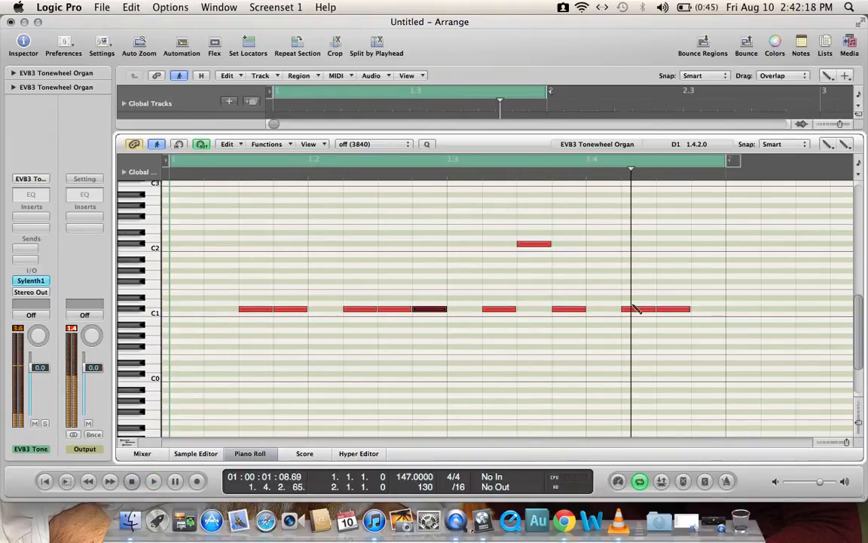
# Step: Raise the 1.4.3 note to F1 and the 1.2.3 note to E1, and add a sixteenth C#1 note at 1.4.4
pyautogui.moveTo(676, 309); pyautogui.dragTo(677, 288)
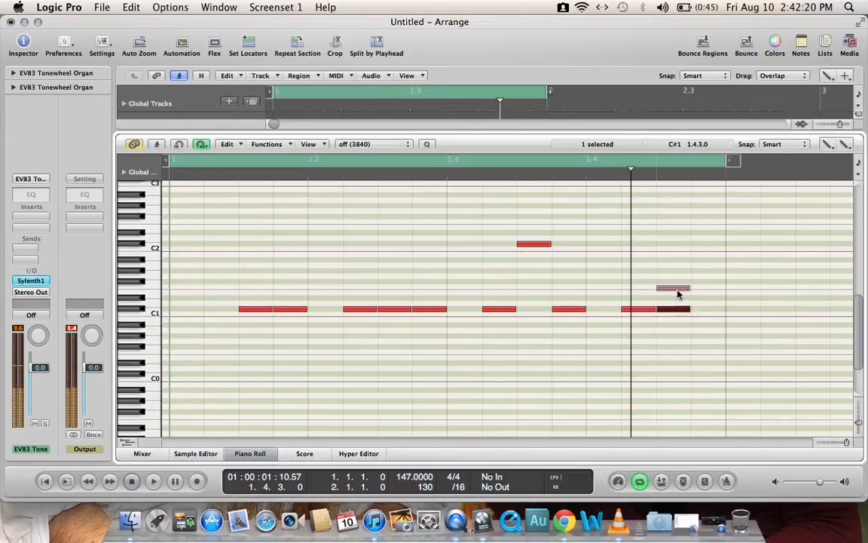
pyautogui.click(699, 310)
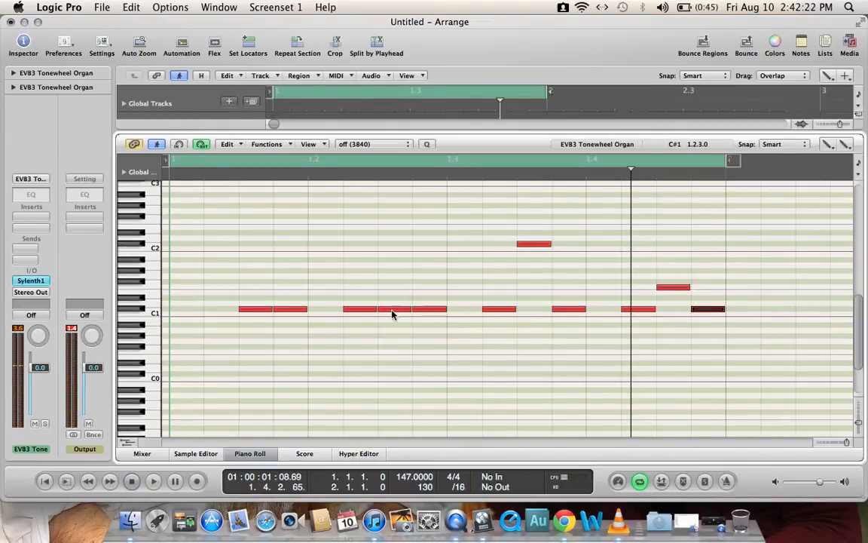
pyautogui.moveTo(392, 314); pyautogui.dragTo(392, 297)
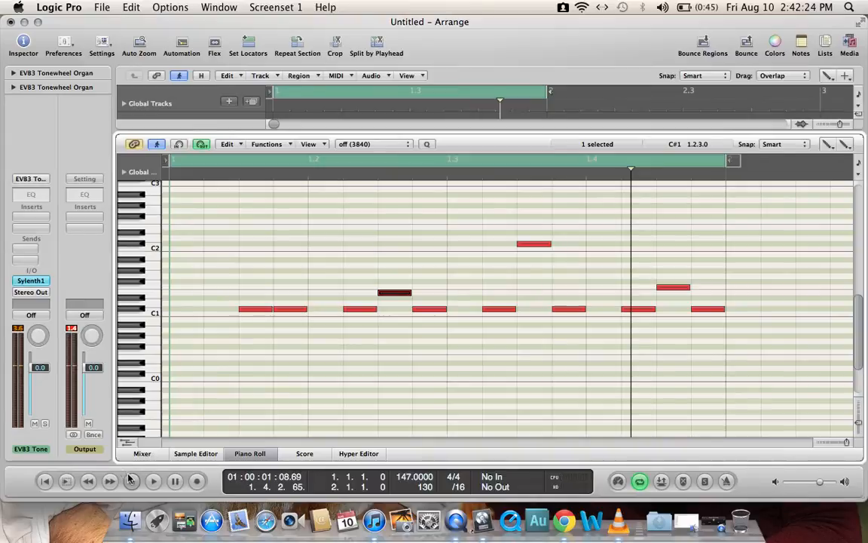
# Step: Play back the finished bass melody with the kick from the start of the loop
pyautogui.click(132, 480)
pyautogui.click(154, 482)
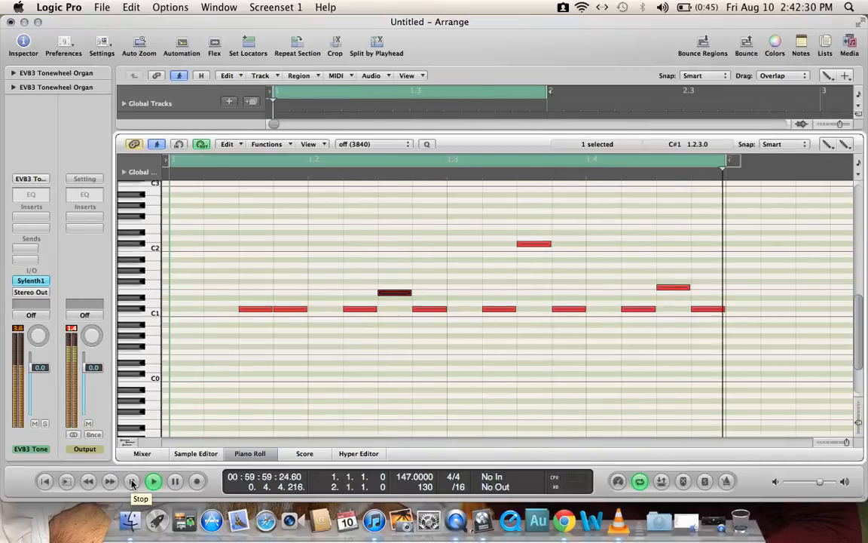
pyautogui.click(132, 482)
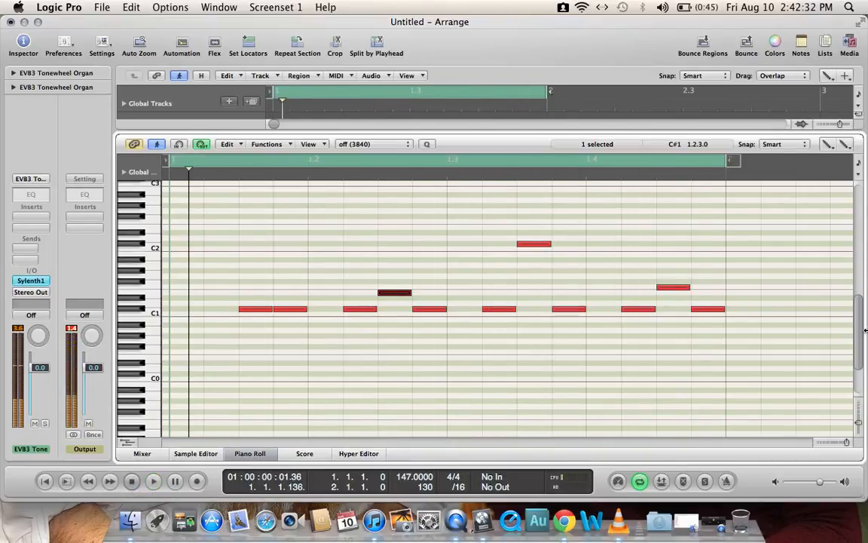
# Step: Collapse the Piano Roll to show the full arrangement and switch to QuickTime Player
pyautogui.moveTo(459, 134); pyautogui.dragTo(473, 446)
pyautogui.click(720, 526)
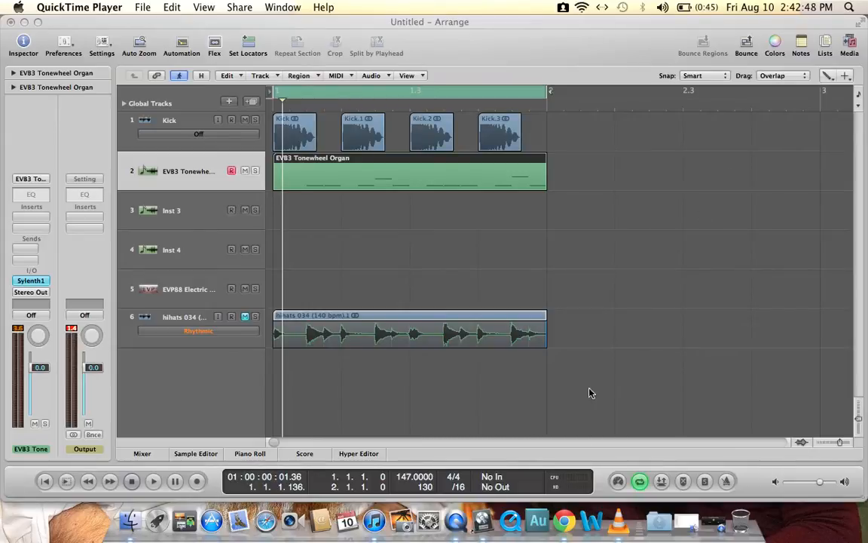
# Step: Return to Logic Pro, turn off the cycle range and delete every kick, bass and hi-hat region from the arrangement
pyautogui.click(446, 100)
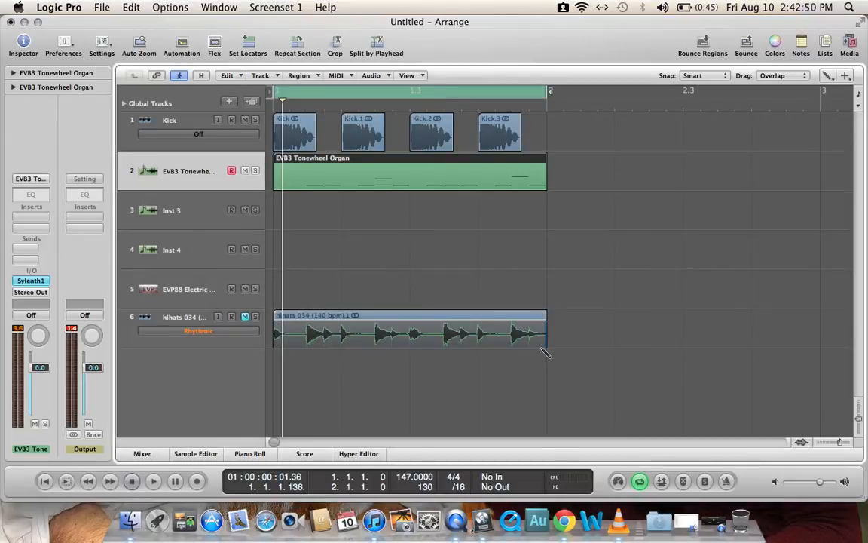
pyautogui.click(468, 99)
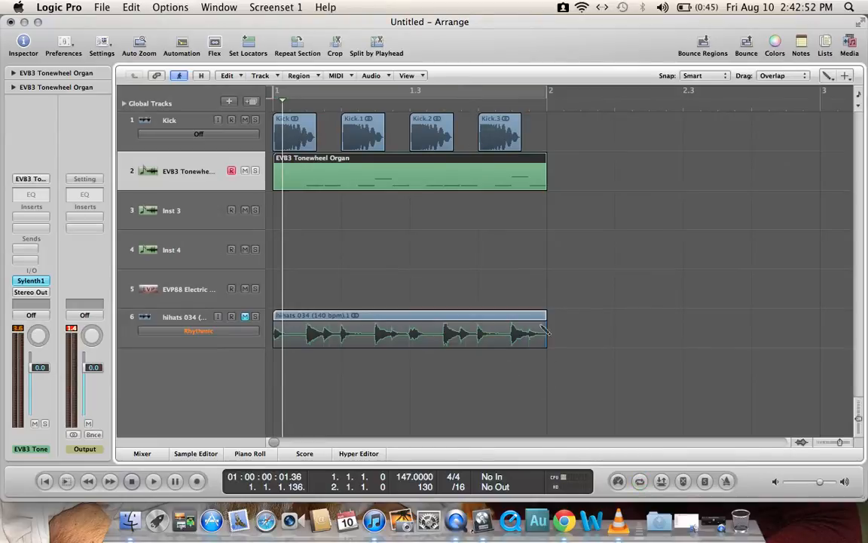
pyautogui.moveTo(530, 293); pyautogui.dragTo(487, 189)
pyautogui.click(831, 80)
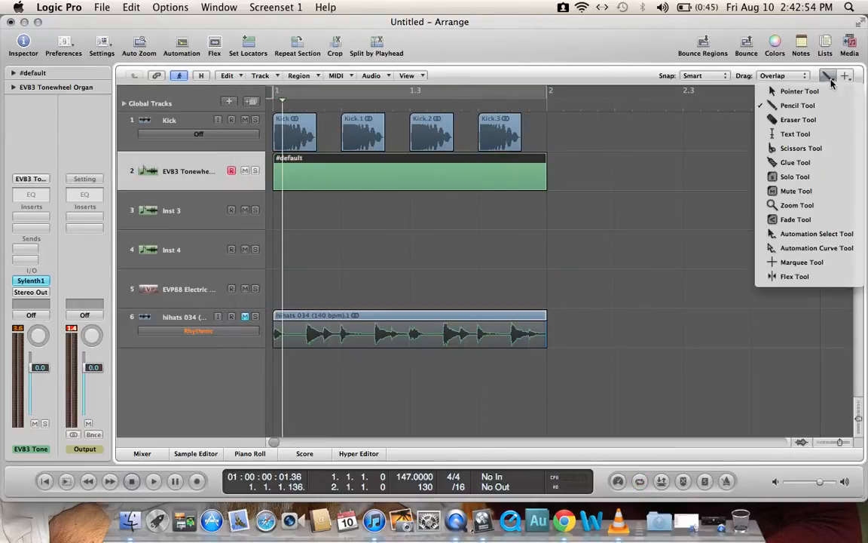
pyautogui.click(799, 91)
pyautogui.moveTo(519, 354); pyautogui.dragTo(283, 165)
pyautogui.press('Delete')
# Step: Replace all existing tracks with a single new software instrument track routed to Output 1-2
pyautogui.click(184, 126)
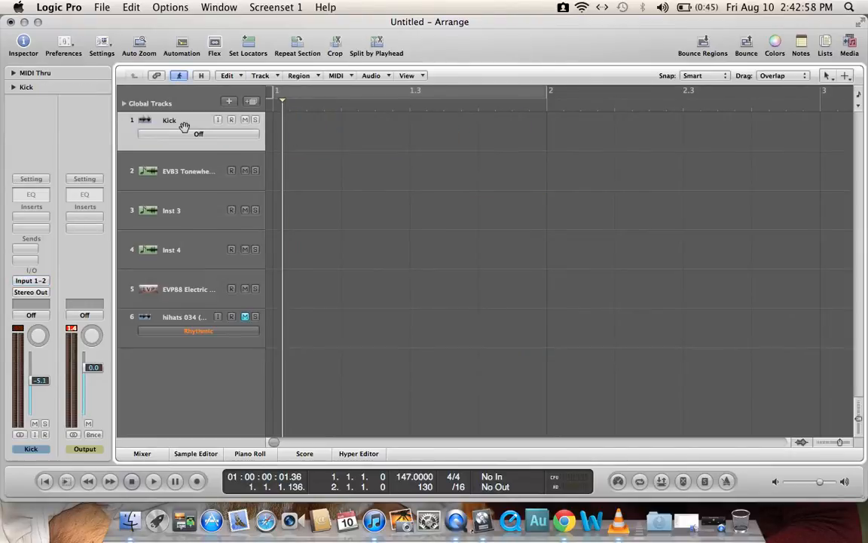
pyautogui.press('super+BackSpace')
pyautogui.press('super+BackSpace')
pyautogui.press('super+BackSpace')
pyautogui.press('super+BackSpace')
pyautogui.press('super+BackSpace')
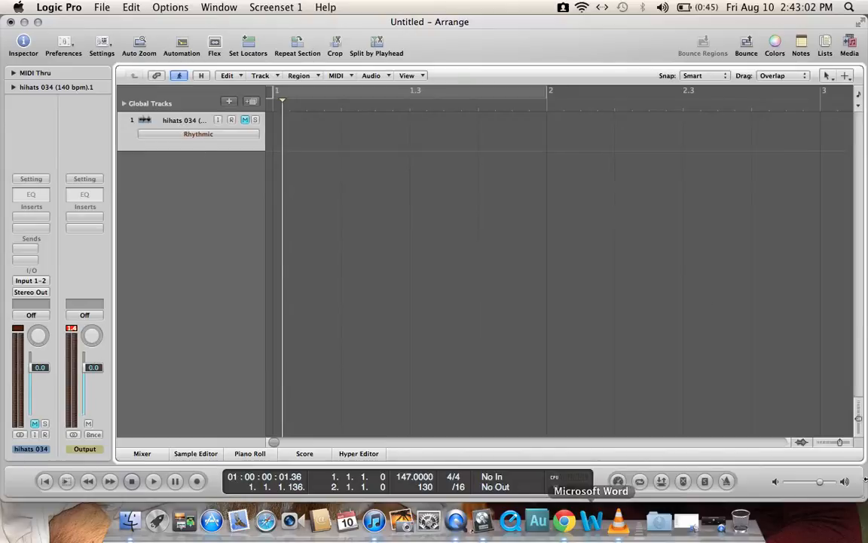
pyautogui.click(230, 102)
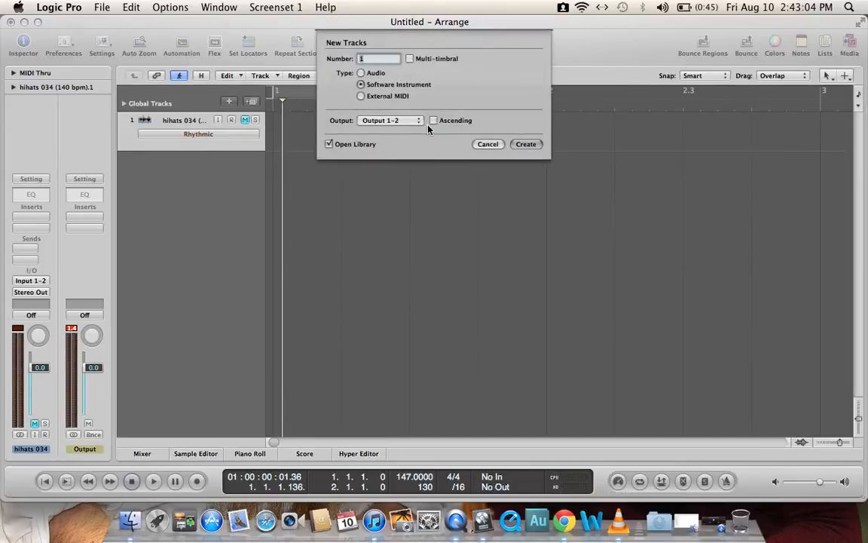
pyautogui.click(525, 144)
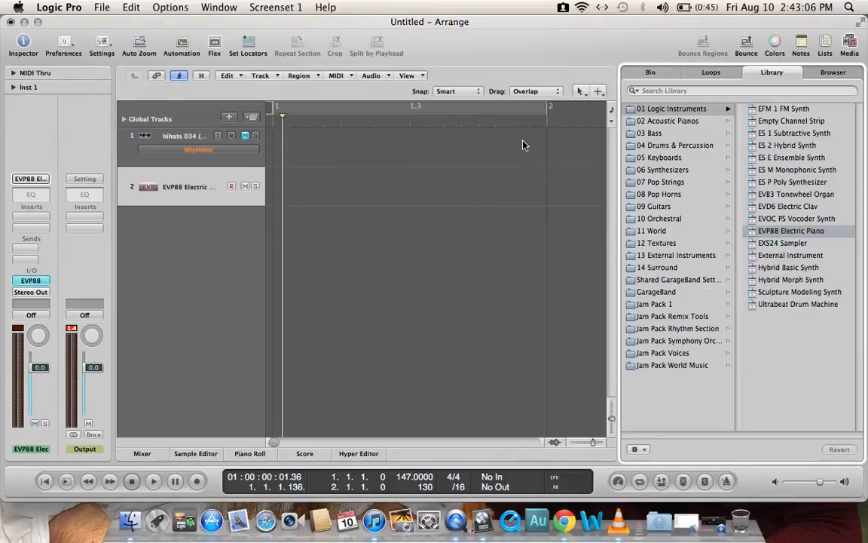
pyautogui.click(175, 139)
pyautogui.press('super+BackSpace')
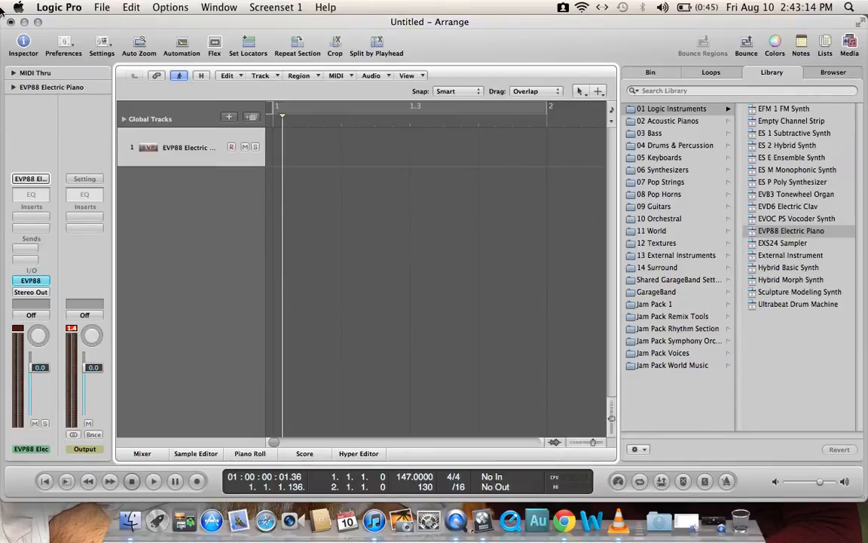
pyautogui.click(107, 11)
pyautogui.moveTo(147, 50)
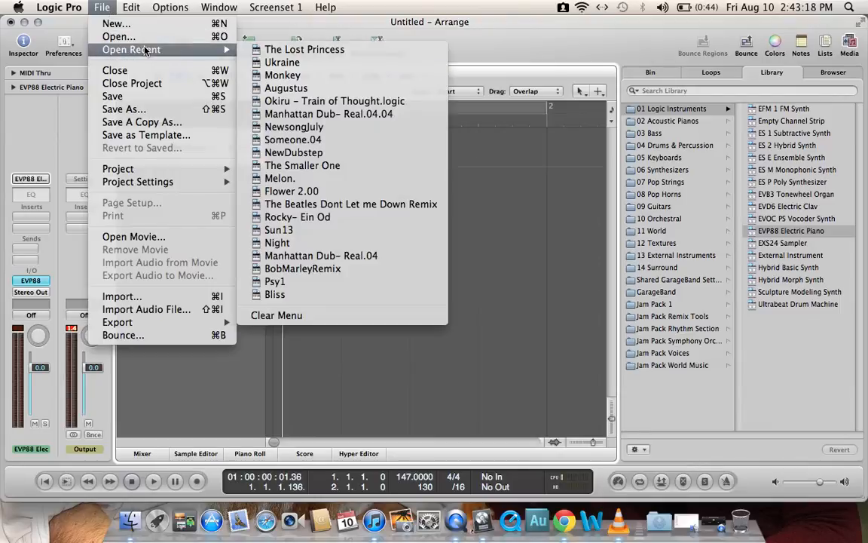
pyautogui.click(223, 374)
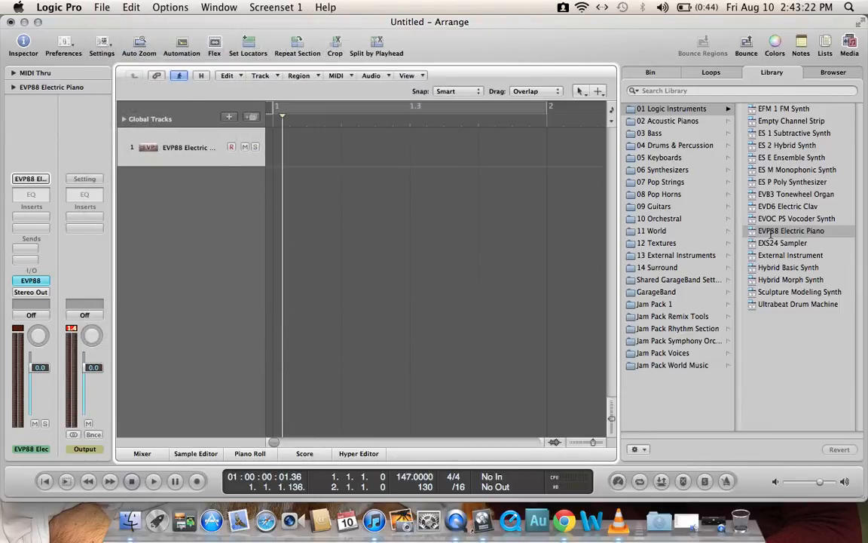
# Step: Load the Ultrabeat Drum Machine on the new track and choose the Asian Kit from its drum kits
pyautogui.click(785, 304)
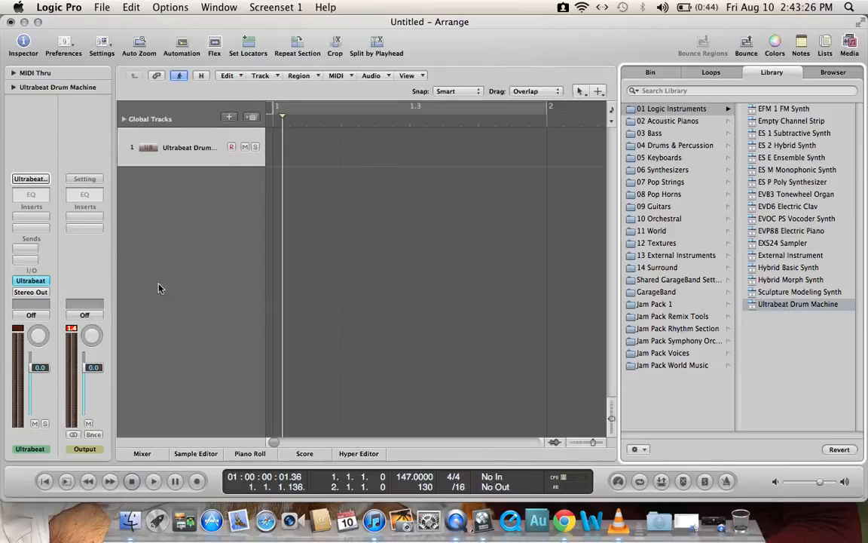
pyautogui.click(31, 280)
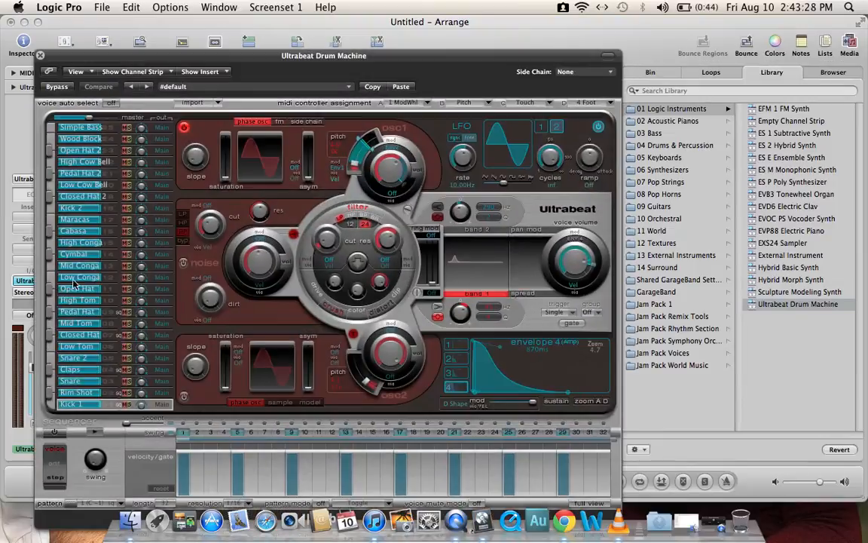
pyautogui.moveTo(255, 57); pyautogui.dragTo(337, 41)
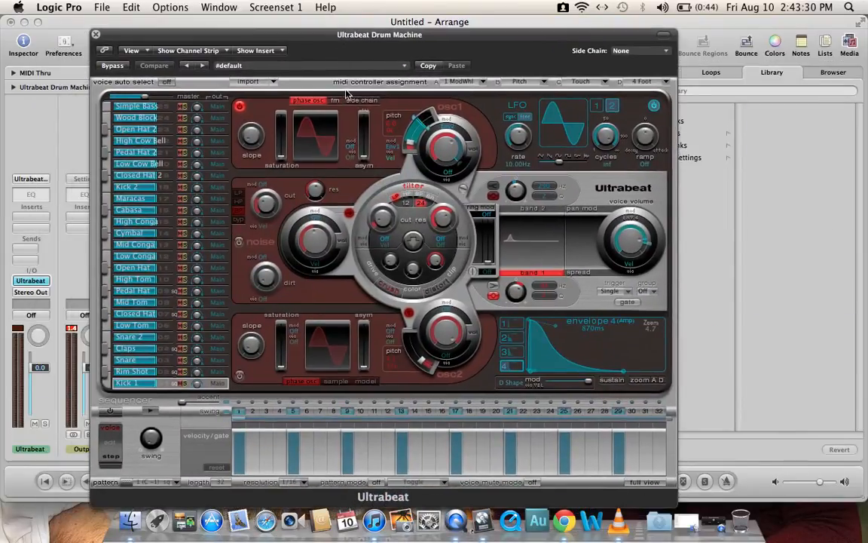
pyautogui.click(279, 65)
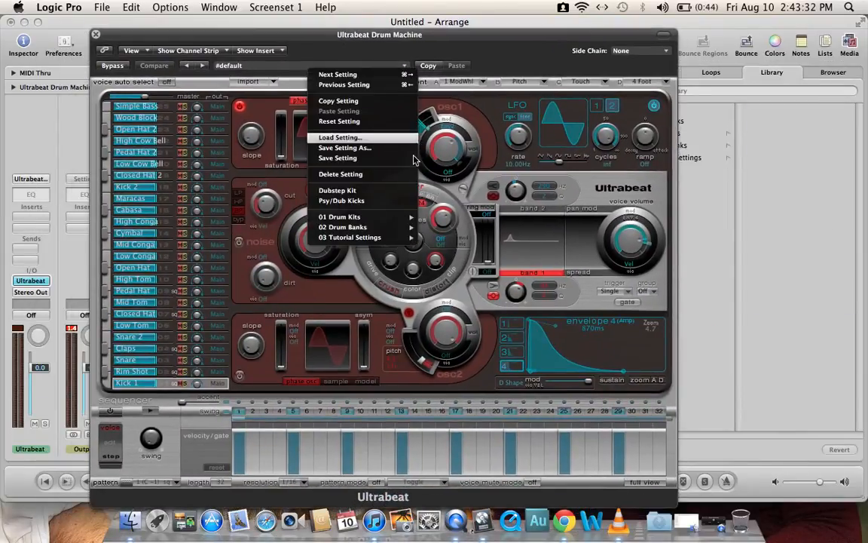
pyautogui.moveTo(377, 217)
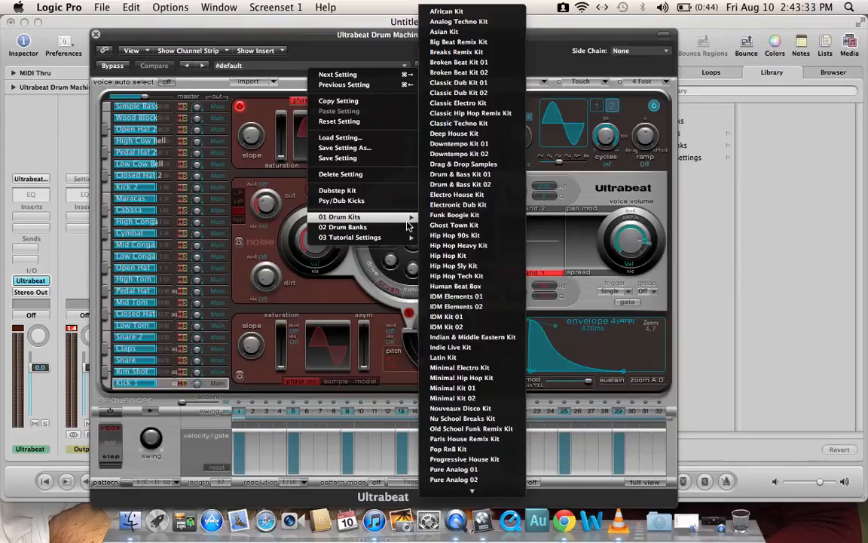
pyautogui.click(478, 43)
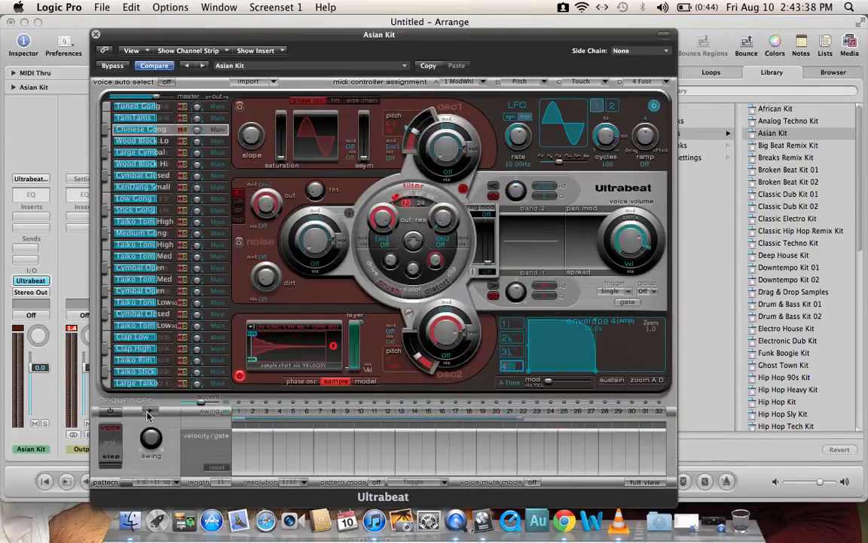
# Step: Audition several Asian Kit drum sounds with the on-screen musical typing keyboard
pyautogui.press('capslock')
pyautogui.press('a')
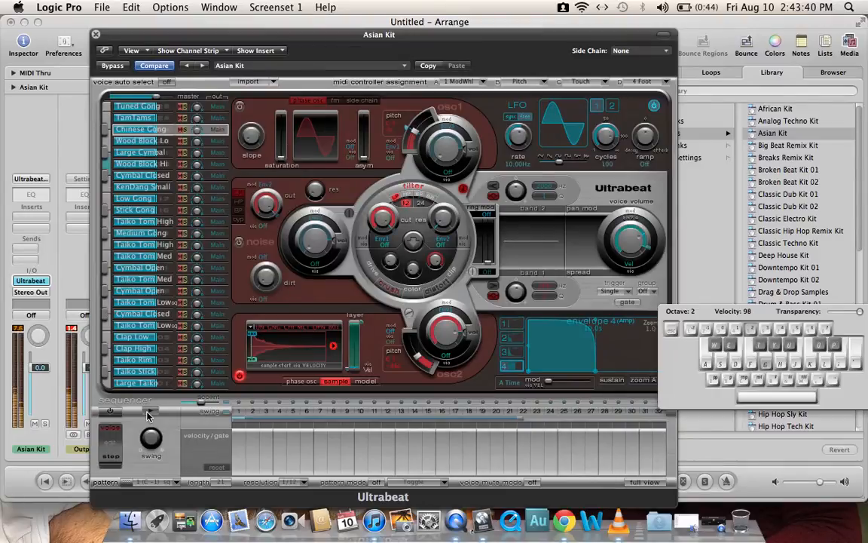
pyautogui.press('s')
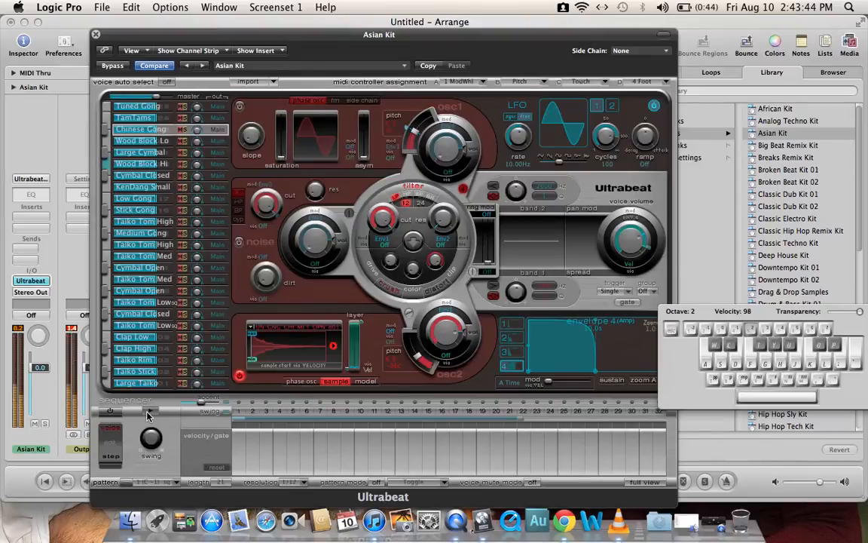
pyautogui.press('f')
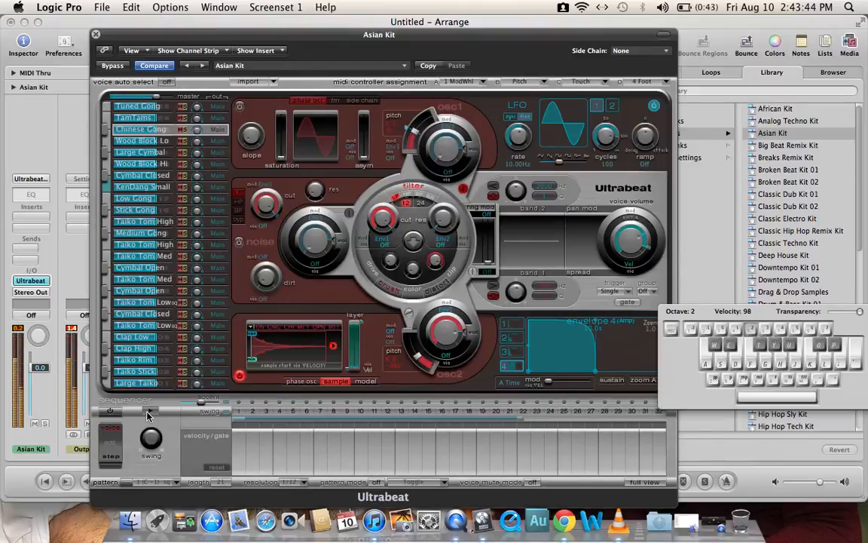
# Step: Raise the Stick Gong voice's volume in the Ultrabeat voice list and audition it
pyautogui.click(105, 214)
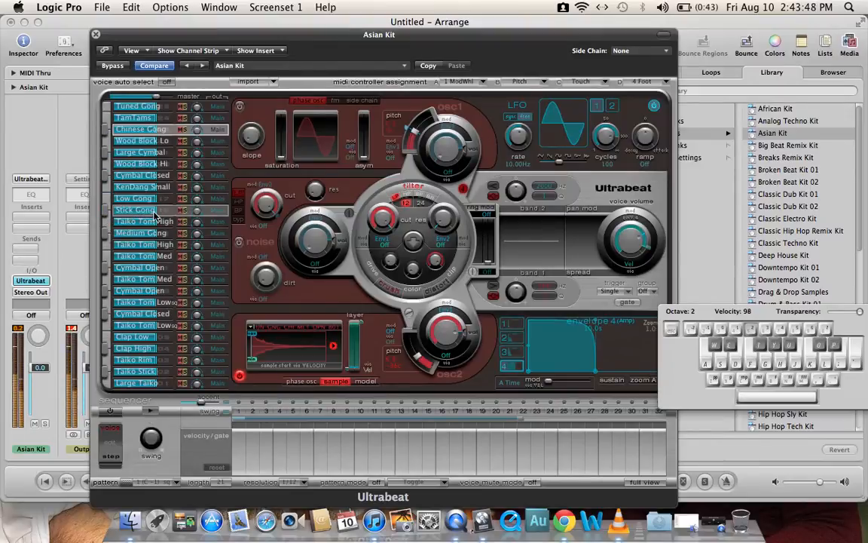
pyautogui.moveTo(157, 212); pyautogui.dragTo(197, 210)
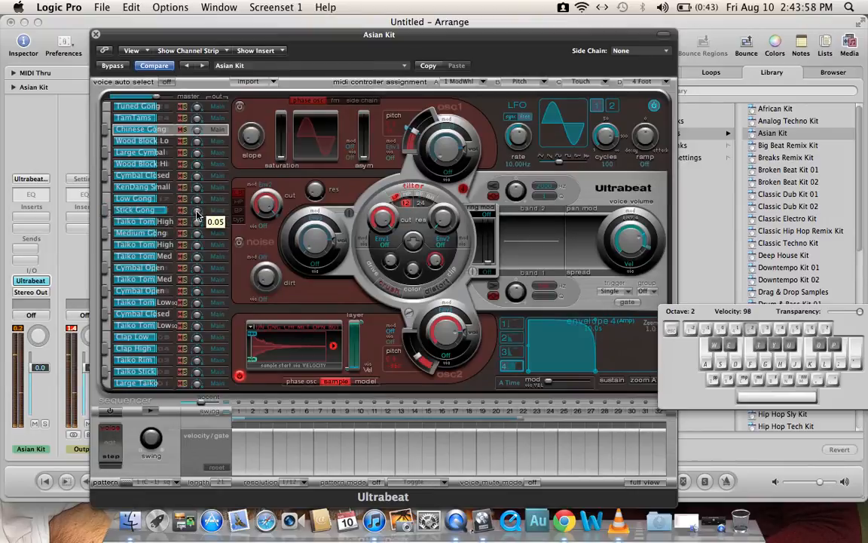
pyautogui.click(185, 212)
pyautogui.press('g')
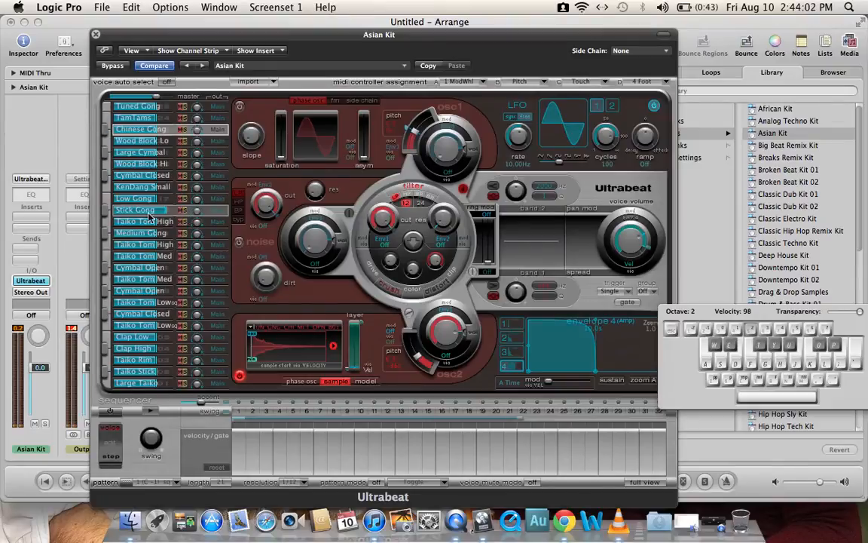
pyautogui.click(107, 213)
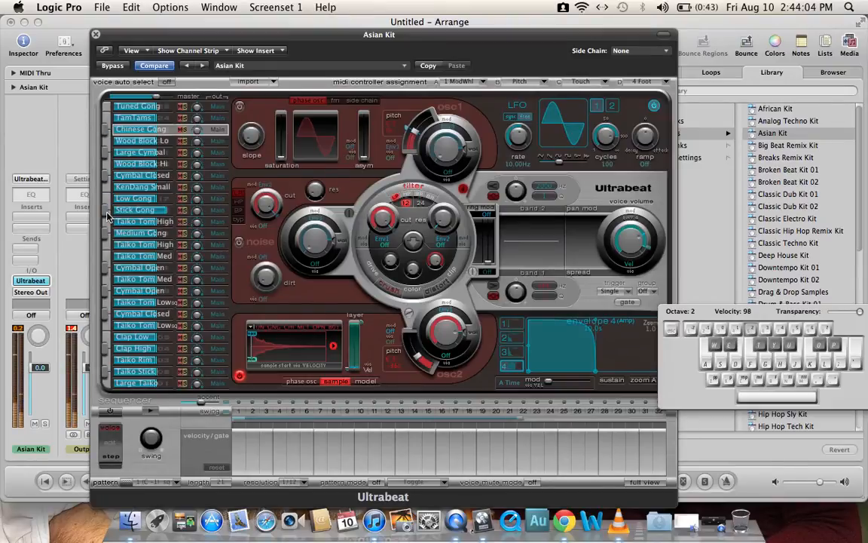
# Step: Enable the Ultrabeat step sequencer and preview pattern 1 (C -1), stopping playback at the end
pyautogui.click(157, 411)
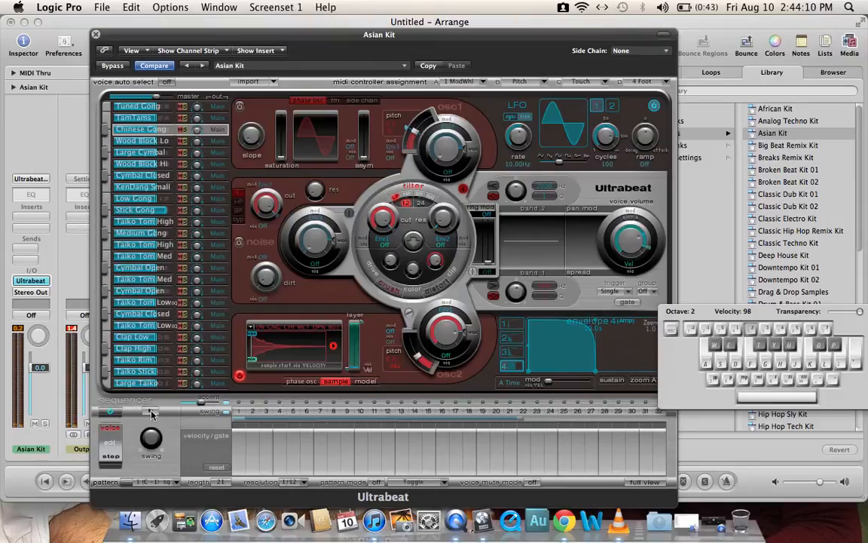
pyautogui.click(111, 413)
pyautogui.click(115, 415)
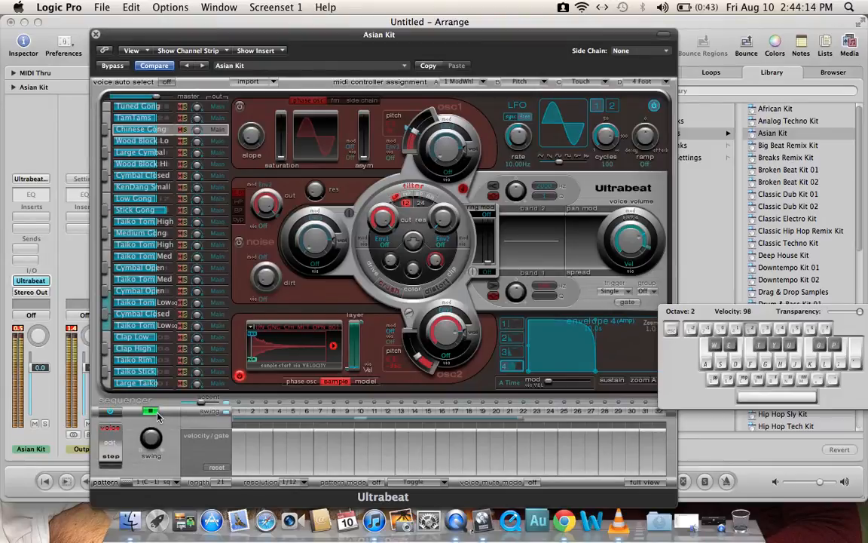
pyautogui.click(152, 412)
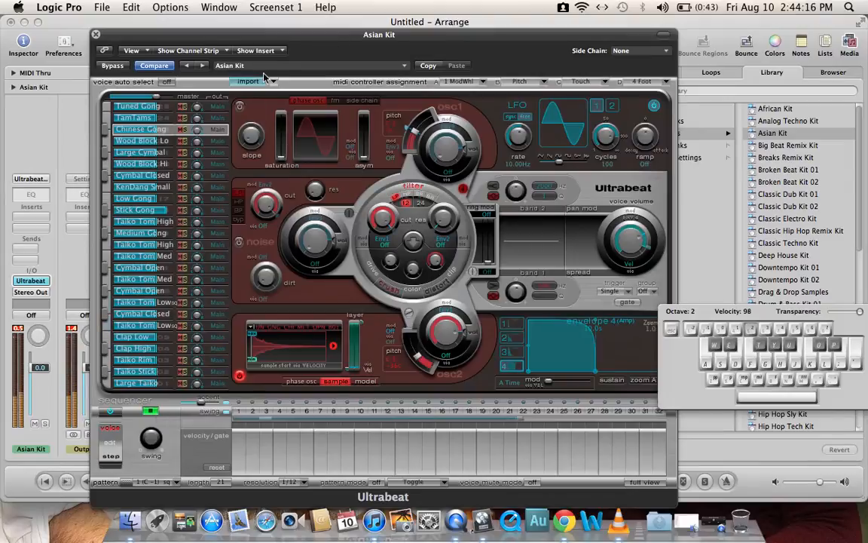
pyautogui.moveTo(299, 50); pyautogui.dragTo(316, 37)
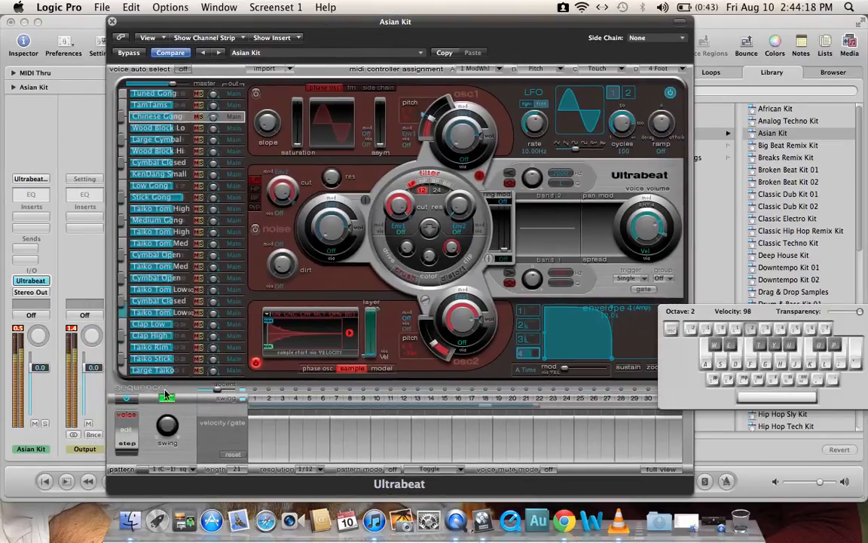
pyautogui.click(164, 401)
# Step: Select sequencer pattern 5 (E -1) and preview it before stopping playback
pyautogui.click(191, 473)
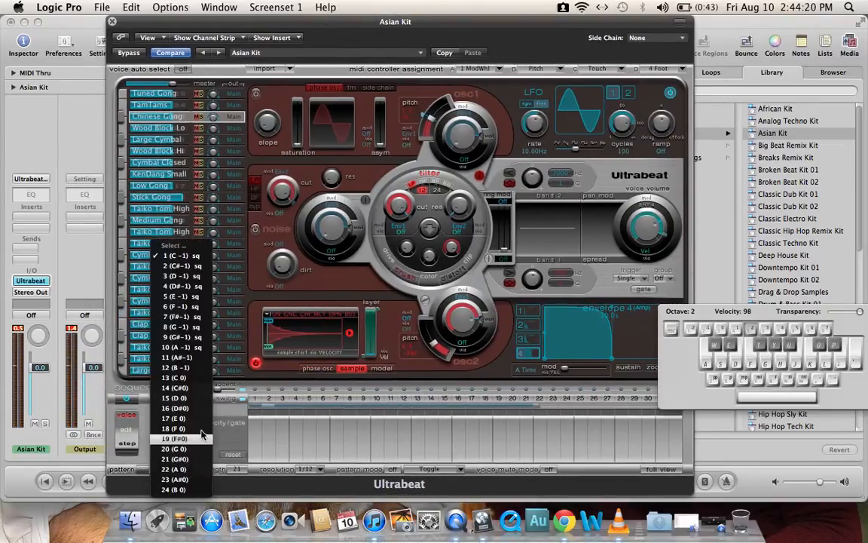
pyautogui.click(162, 278)
pyautogui.click(166, 399)
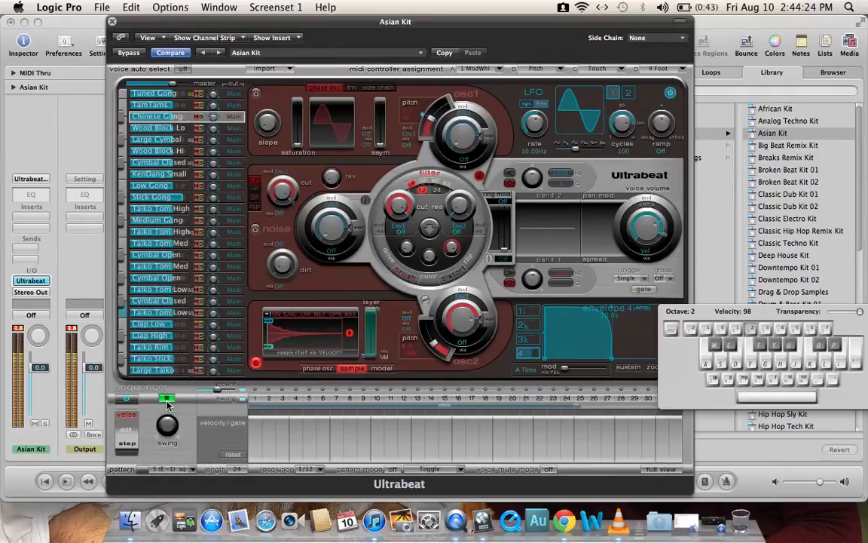
pyautogui.click(166, 400)
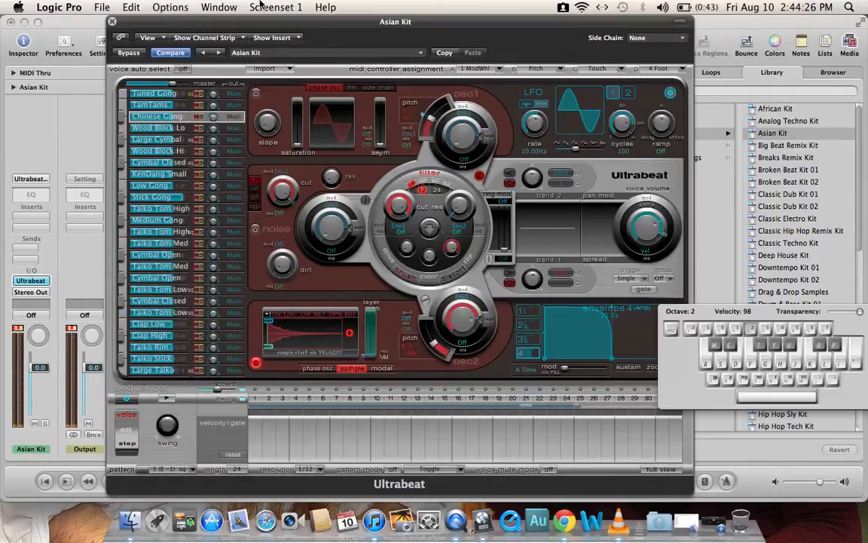
# Step: Place the current Ultrabeat pattern as a region at bar 1 of the Asian Kit track
pyautogui.moveTo(240, 29); pyautogui.dragTo(549, 29)
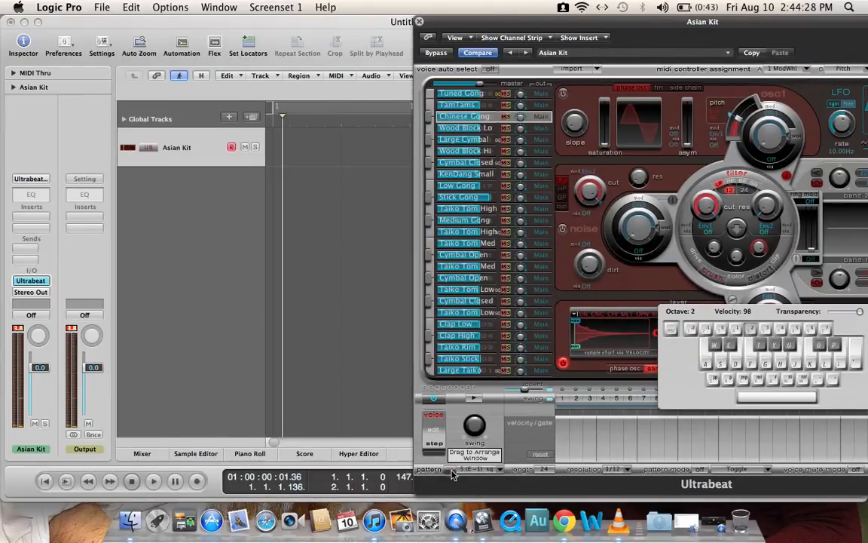
pyautogui.moveTo(448, 472); pyautogui.dragTo(284, 156)
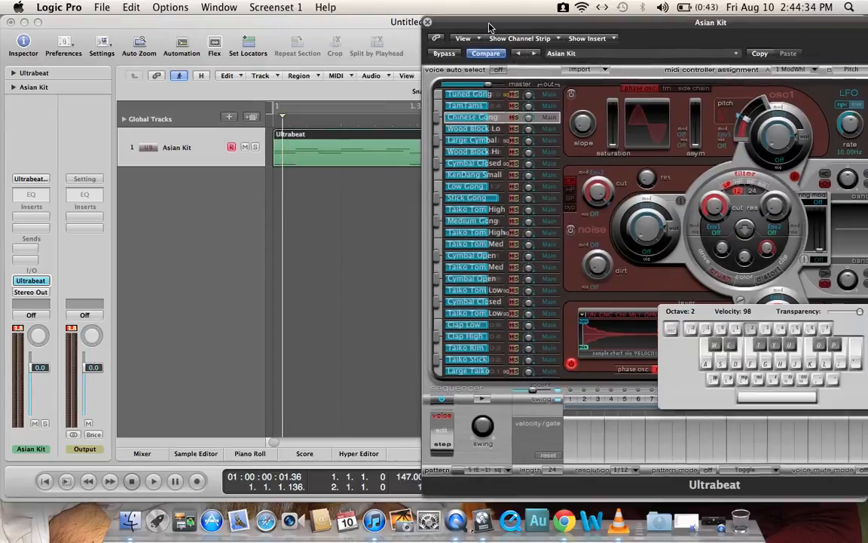
# Step: Show the sequencer's full view with all drum voices and play pattern 5 (E -1)
pyautogui.moveTo(490, 25); pyautogui.dragTo(296, 25)
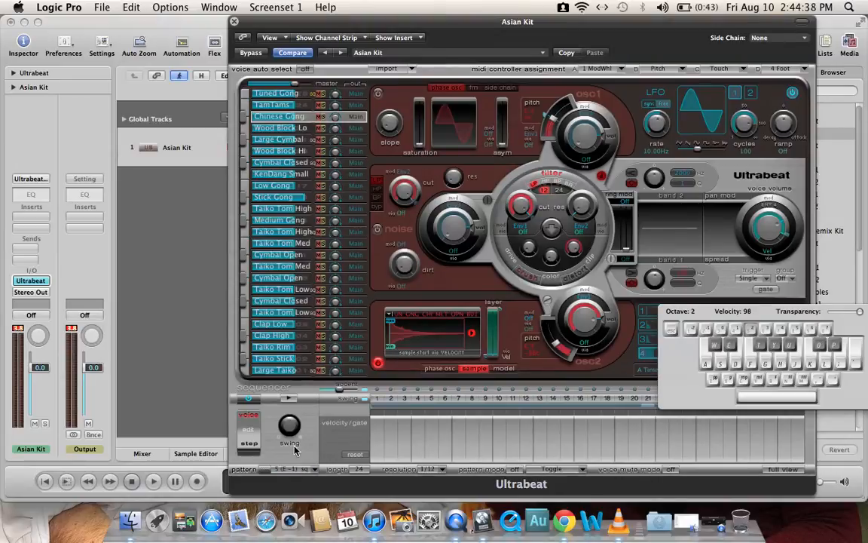
pyautogui.click(781, 469)
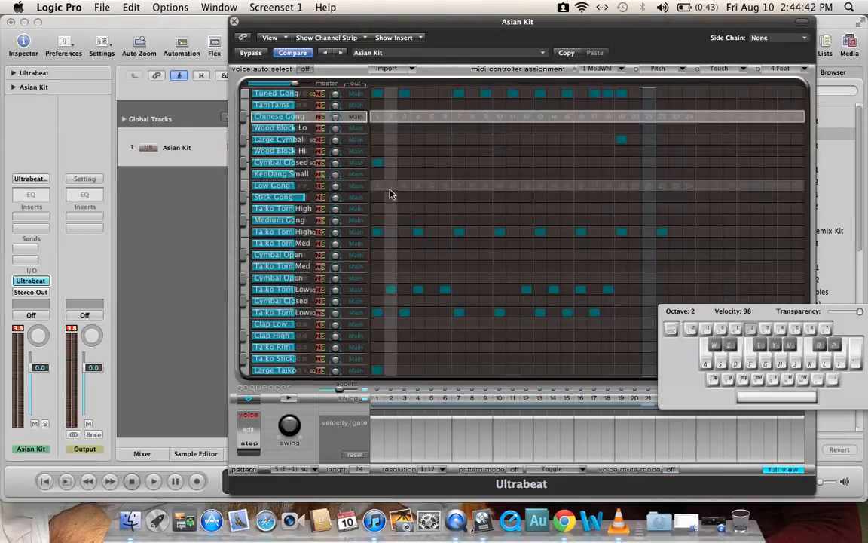
pyautogui.click(289, 398)
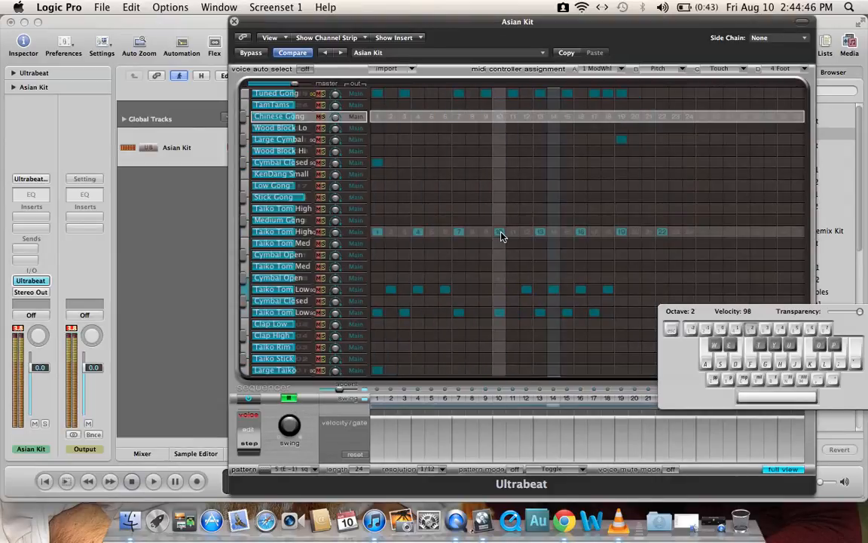
# Step: Clear steps 16, 19, 22 of Taiko Tom High, 14, 16, 18 of Taiko Tom Low, 19 of Large Cymbal and 18 of Tuned Gong
pyautogui.click(581, 235)
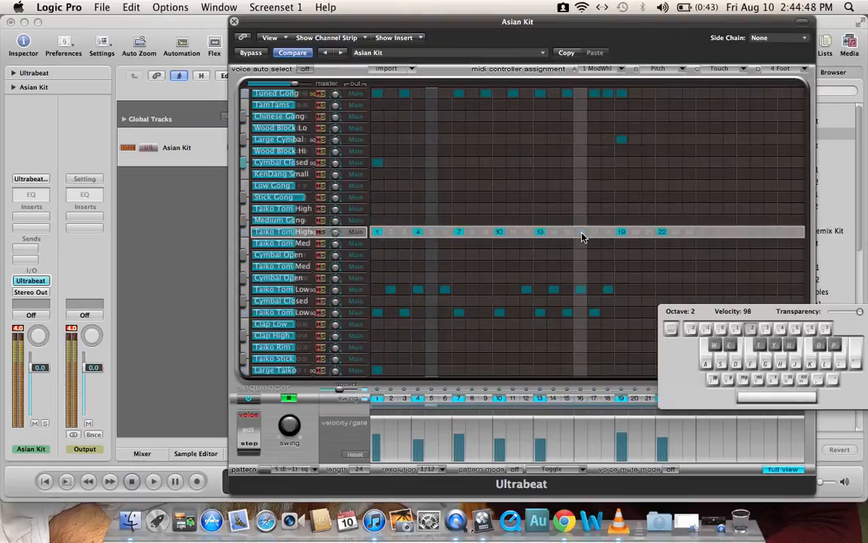
pyautogui.click(623, 235)
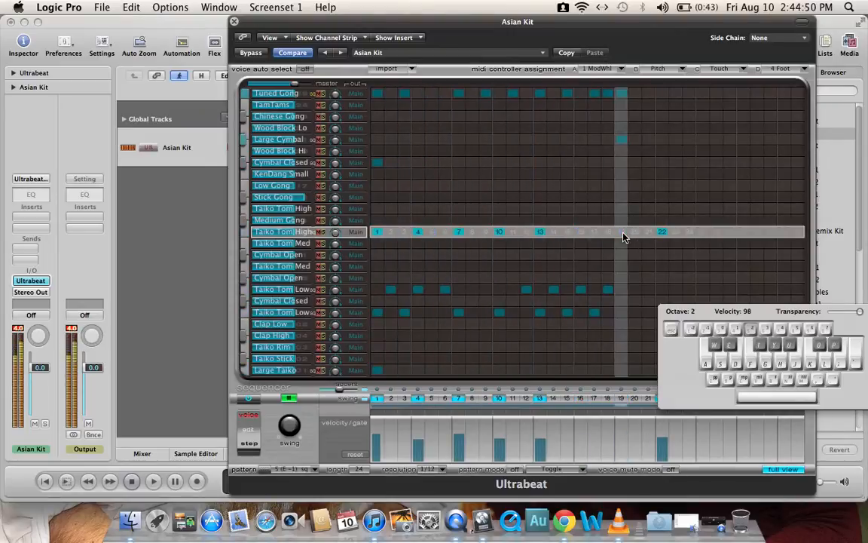
pyautogui.click(580, 289)
pyautogui.click(554, 289)
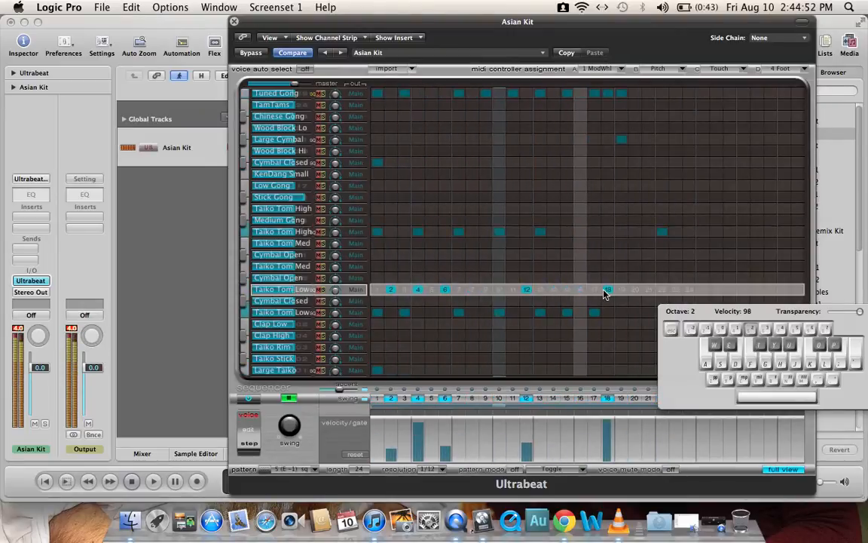
pyautogui.click(607, 291)
pyautogui.click(665, 233)
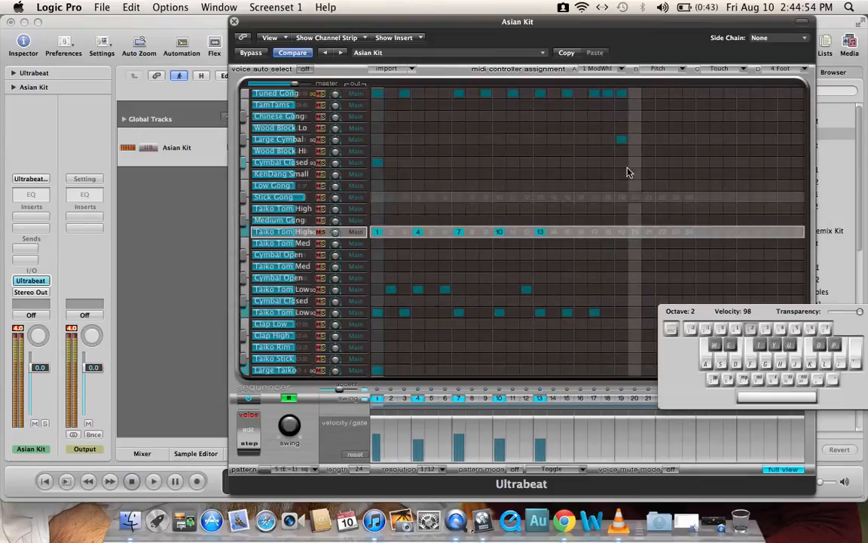
pyautogui.click(623, 140)
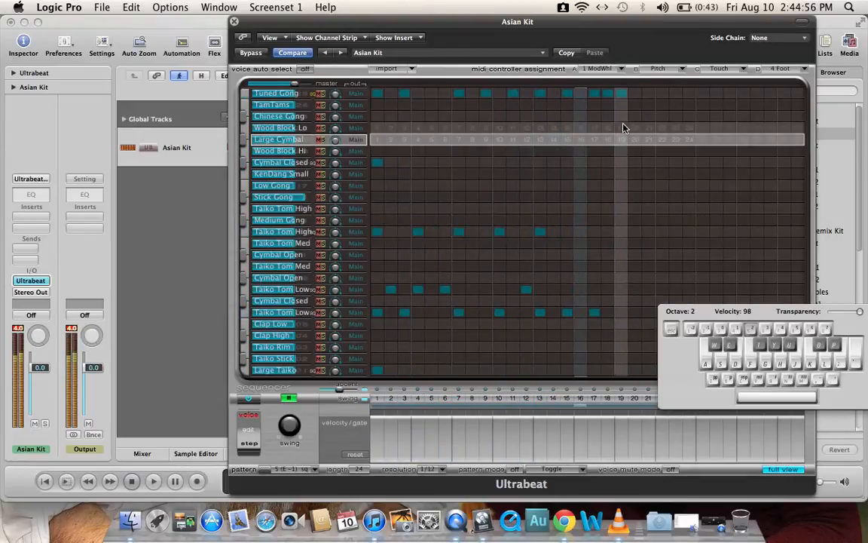
pyautogui.click(608, 94)
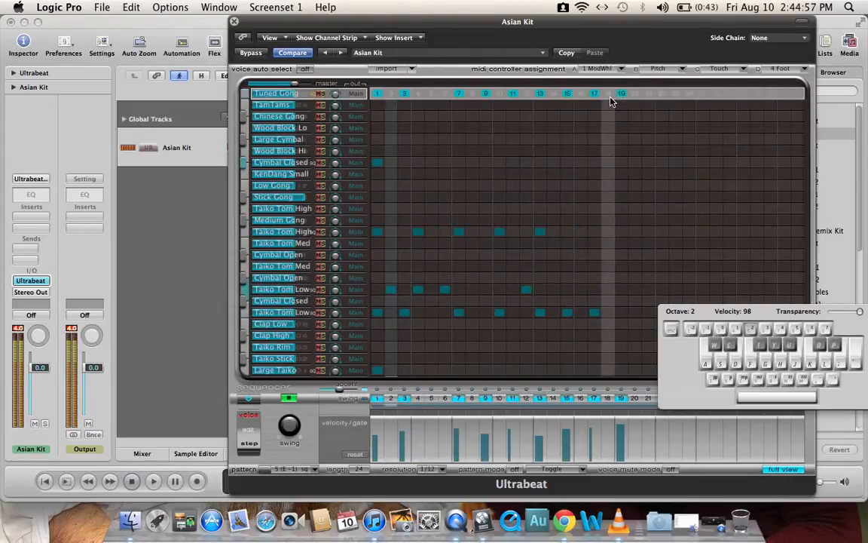
# Step: Load the Electronic Dub Kit drum kit and show its sequencer pattern in full view
pyautogui.click(432, 54)
pyautogui.moveTo(463, 201)
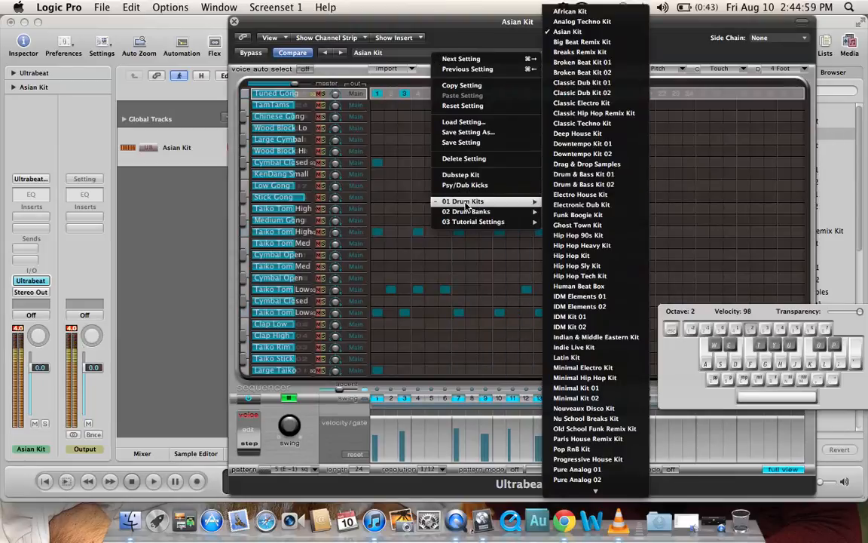
pyautogui.click(589, 206)
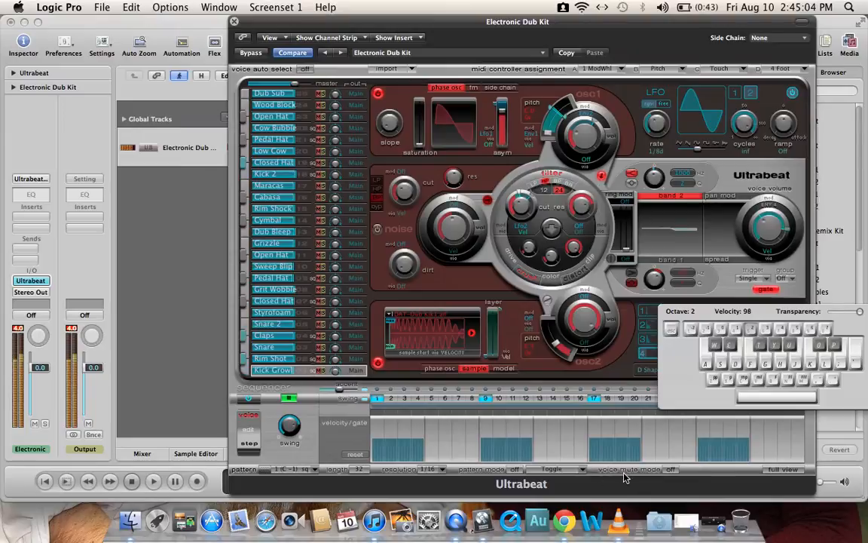
pyautogui.click(769, 471)
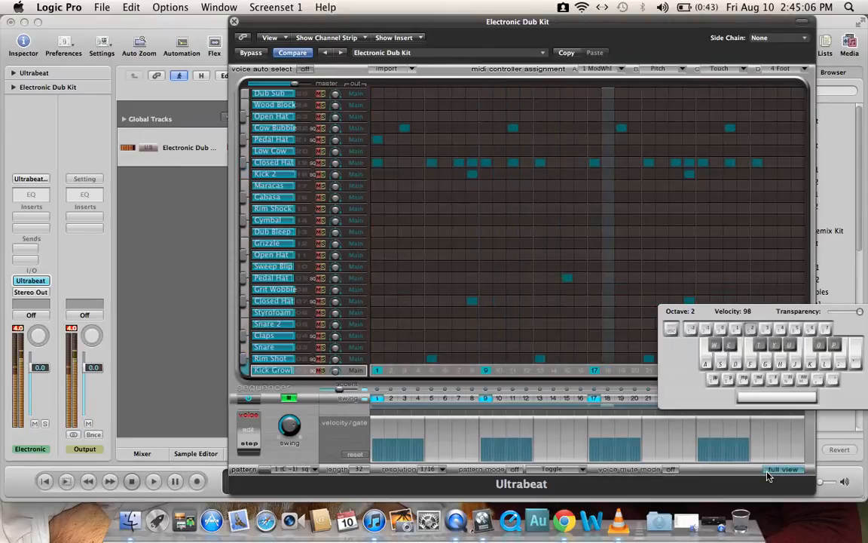
# Step: Move the Ultrabeat window aside, return the playhead to the project start and set the project tempo to 111
pyautogui.moveTo(259, 25); pyautogui.dragTo(567, 28)
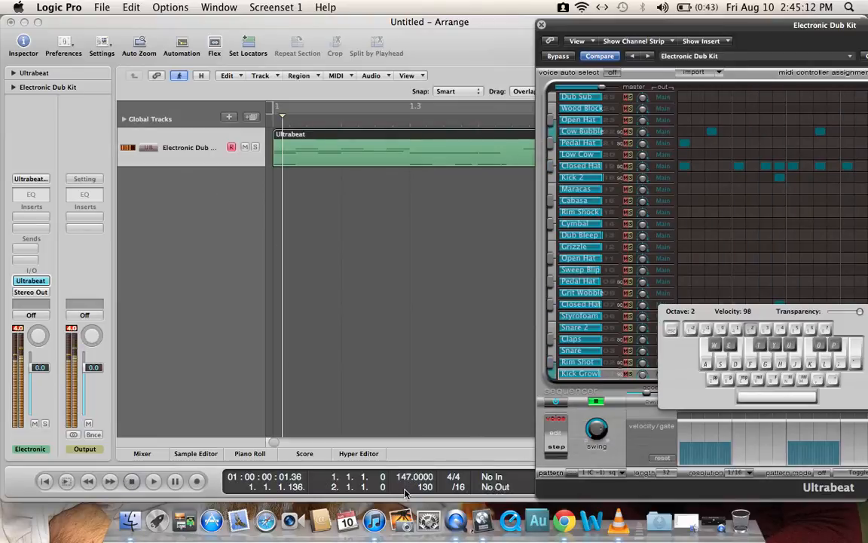
pyautogui.press('Return')
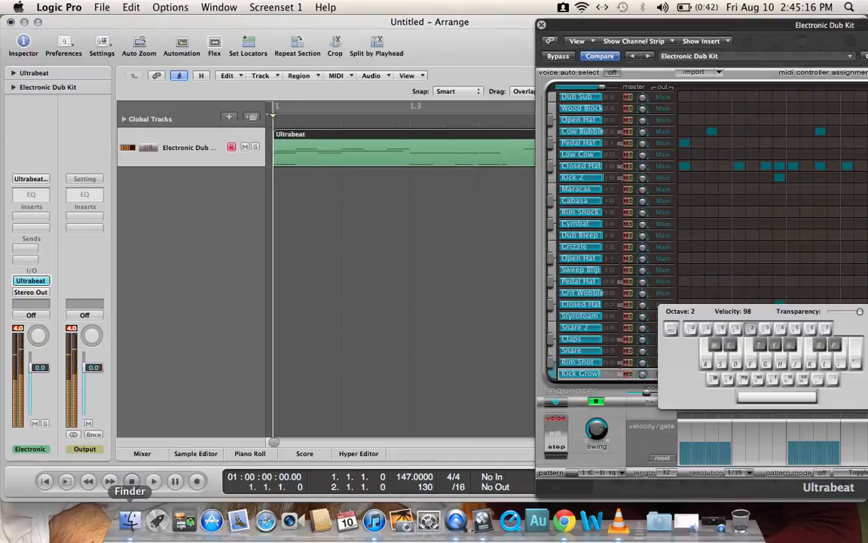
pyautogui.moveTo(669, 25); pyautogui.dragTo(751, 18)
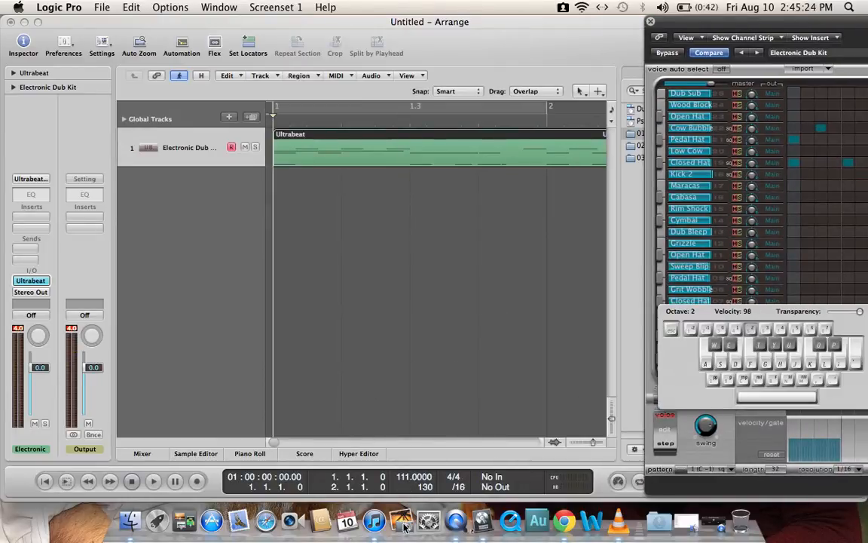
# Step: Bring the Ultrabeat window back into full sight and hide the on-screen typing keyboard
pyautogui.moveTo(653, 22); pyautogui.dragTo(395, 23)
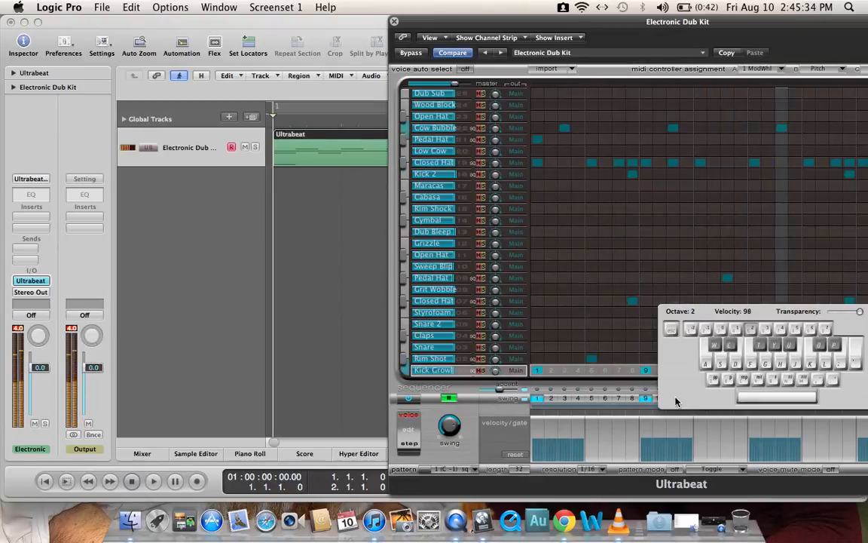
pyautogui.press('capslock')
pyautogui.moveTo(570, 23); pyautogui.dragTo(382, 28)
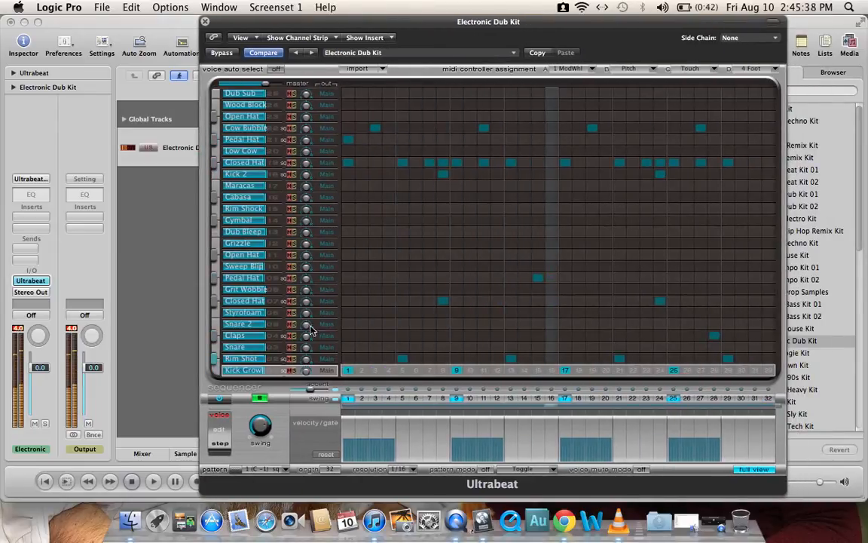
# Step: Switch to sequencer pattern 5 (E -1) and remove all of its Dub Sub steps
pyautogui.click(283, 468)
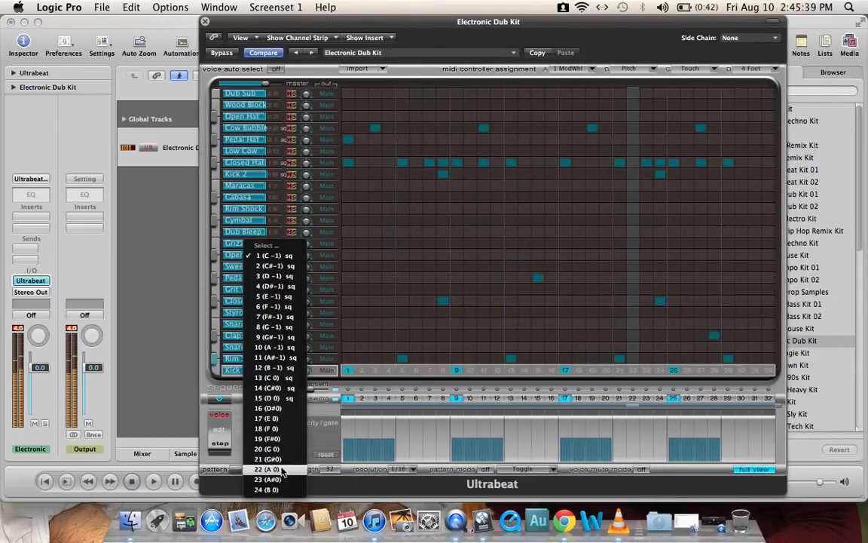
pyautogui.click(279, 298)
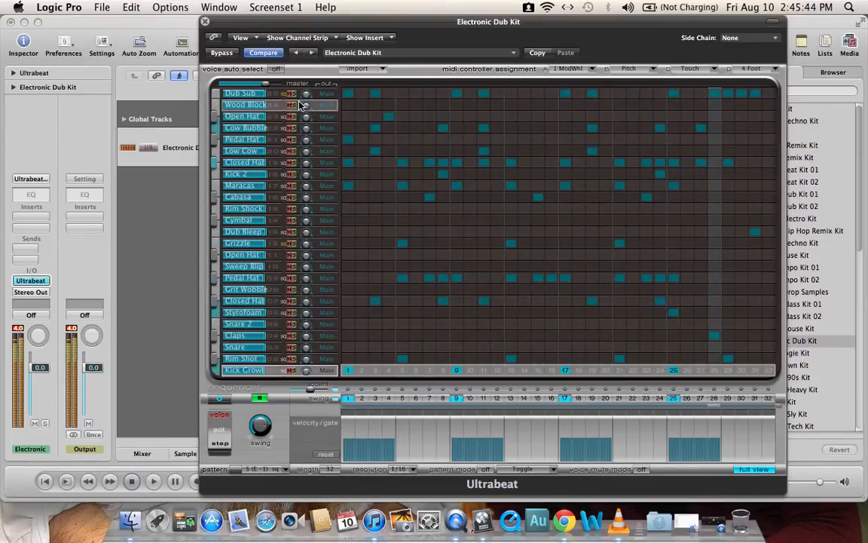
pyautogui.click(349, 93)
pyautogui.click(378, 96)
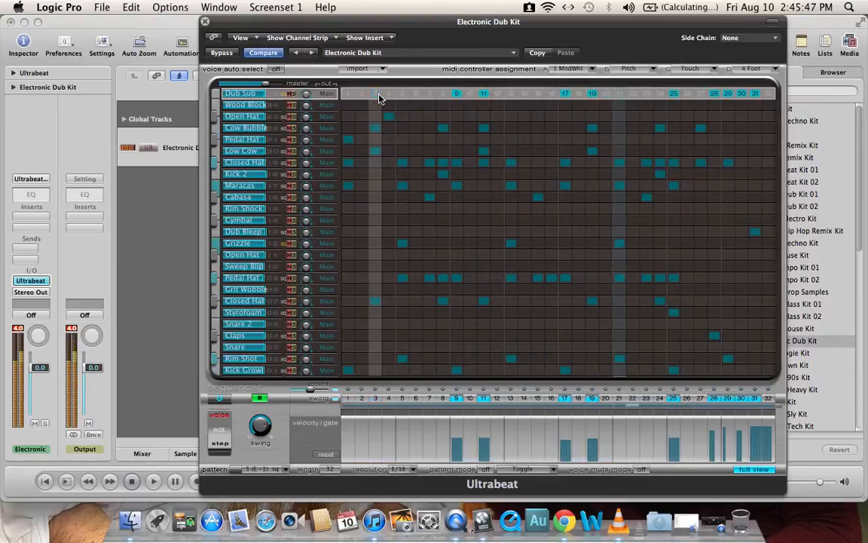
pyautogui.click(456, 97)
pyautogui.click(484, 94)
pyautogui.click(565, 93)
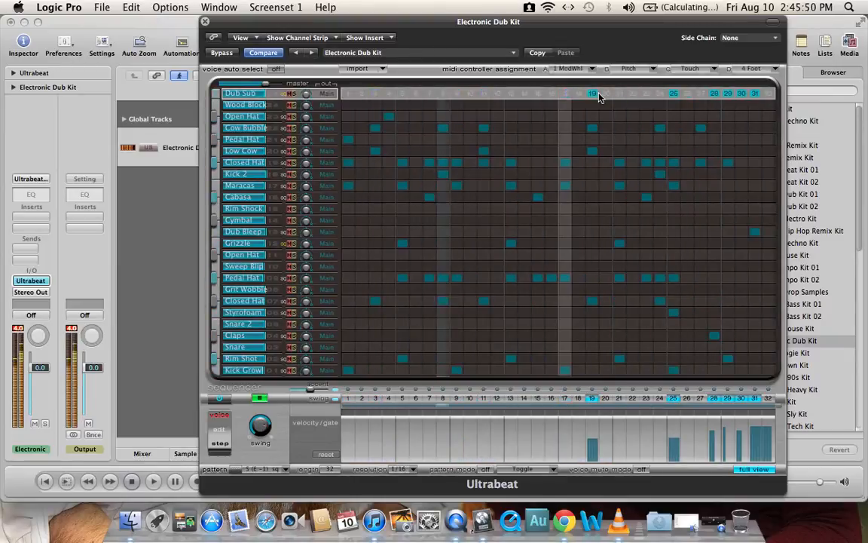
pyautogui.click(592, 94)
pyautogui.click(674, 94)
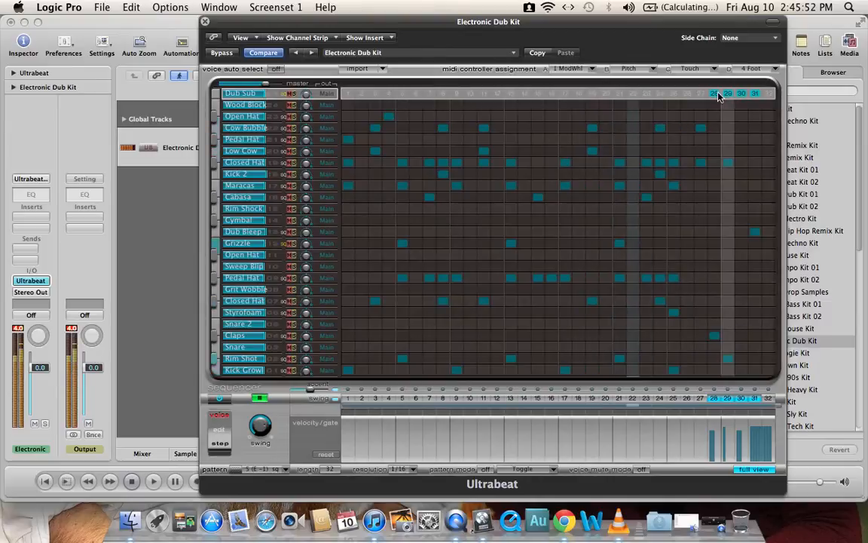
pyautogui.click(714, 93)
pyautogui.click(728, 93)
pyautogui.click(741, 94)
pyautogui.click(755, 94)
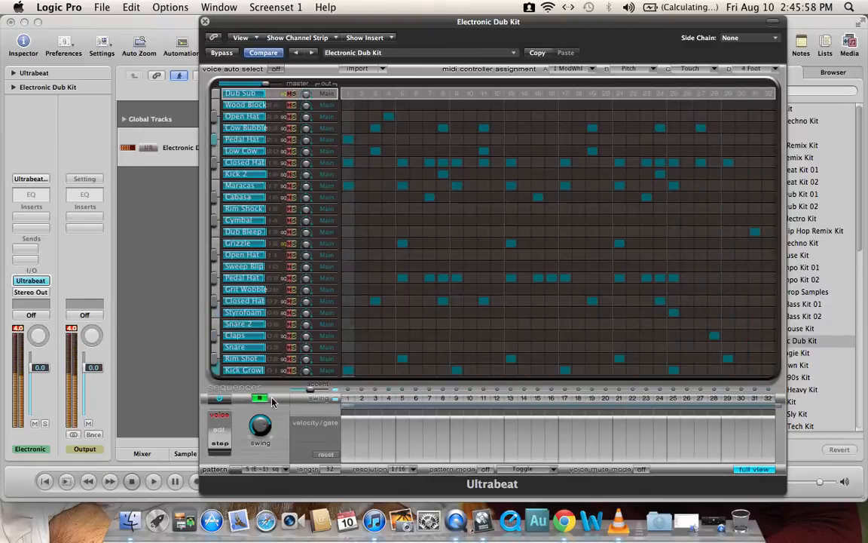
# Step: Close the Ultrabeat window and filter the loop library to the Beats category
pyautogui.press('space')
pyautogui.click(205, 21)
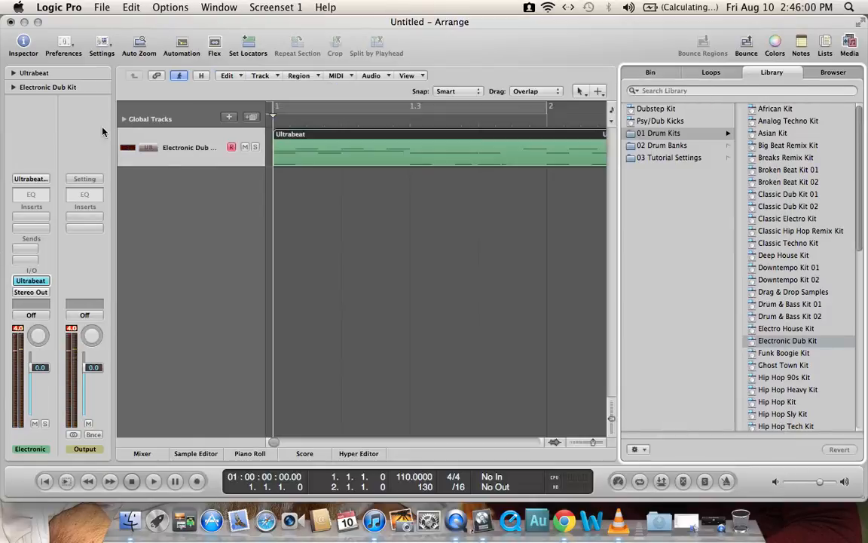
pyautogui.click(711, 72)
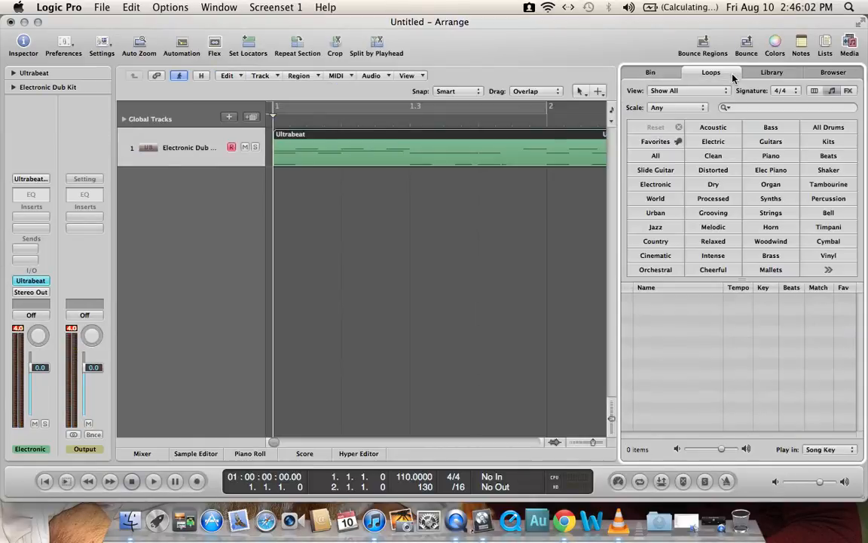
pyautogui.click(850, 157)
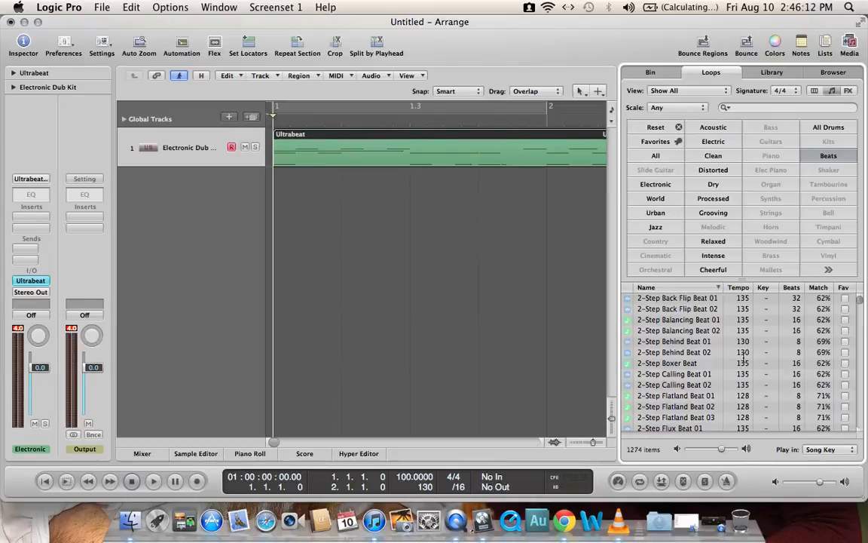
# Step: Preview the Breaks Brick Wall Beat 02 loop and place it at bar 1 on a new track below
pyautogui.scroll(-15, 744, 359)
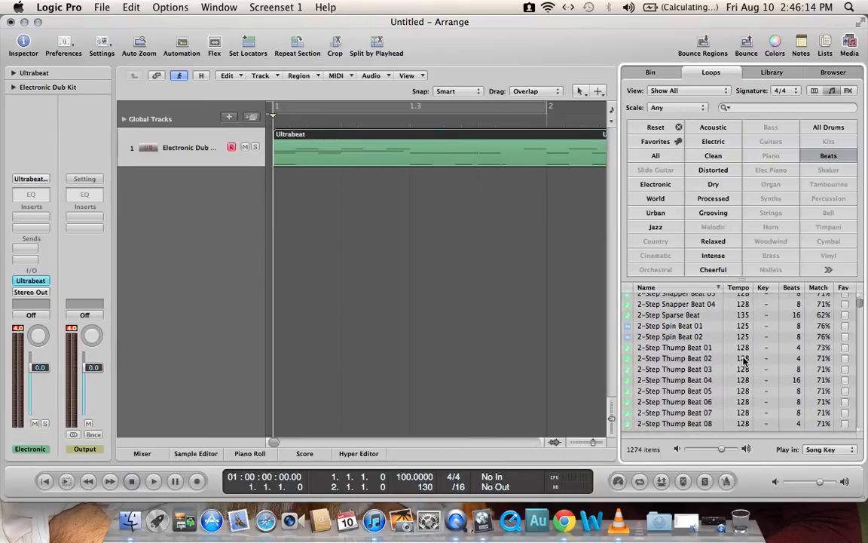
pyautogui.scroll(-5, 743, 360)
pyautogui.scroll(-20, 743, 362)
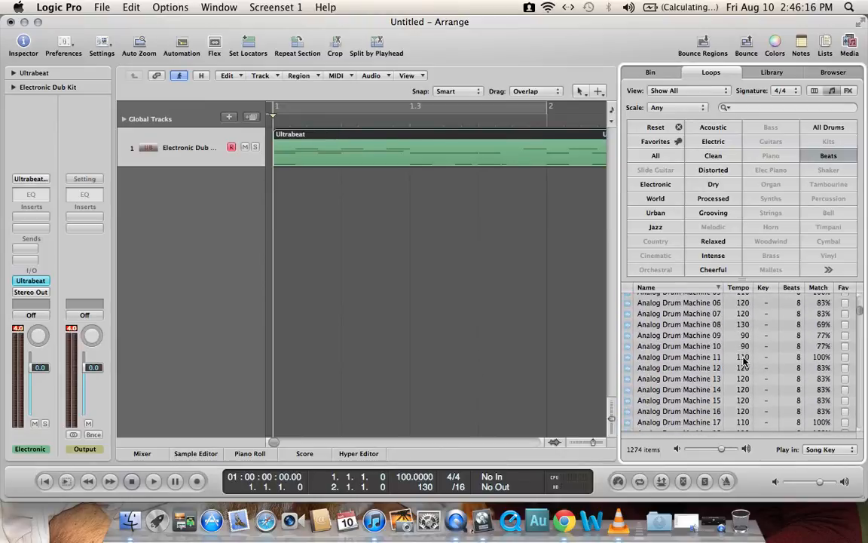
pyautogui.scroll(-10, 744, 362)
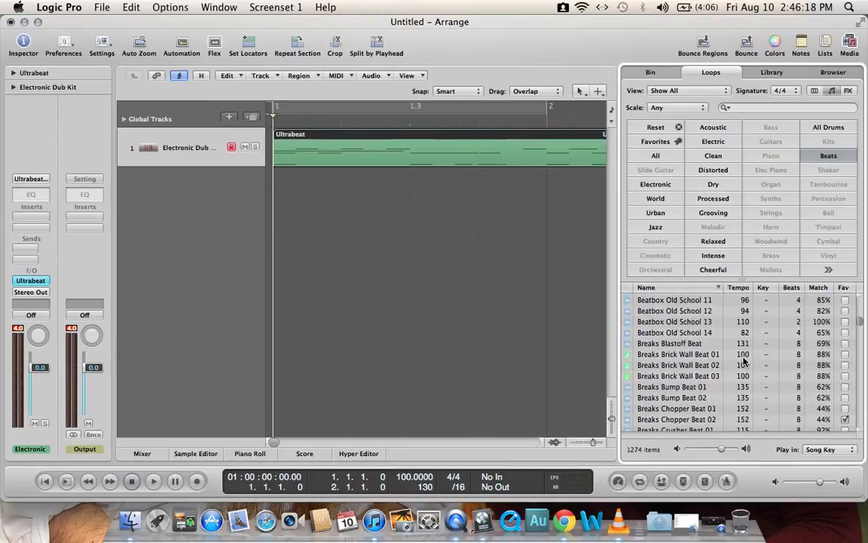
pyautogui.click(729, 365)
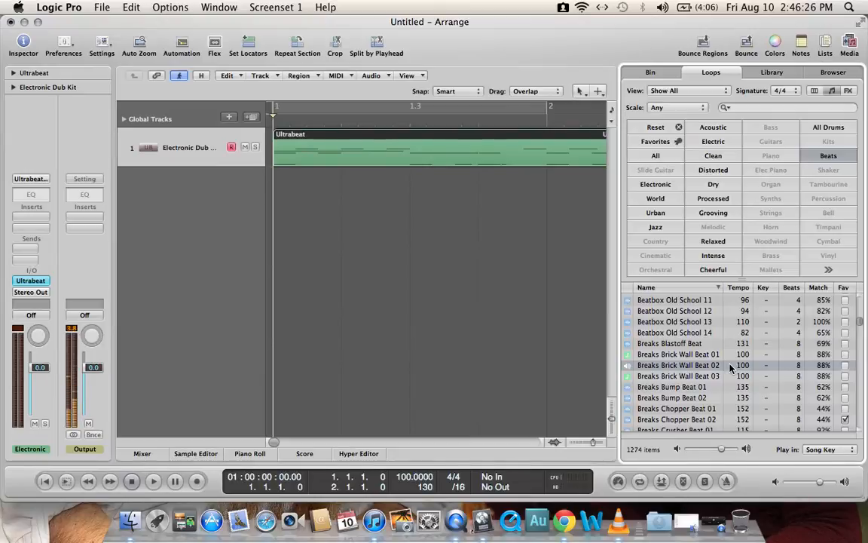
pyautogui.moveTo(730, 368); pyautogui.dragTo(296, 193)
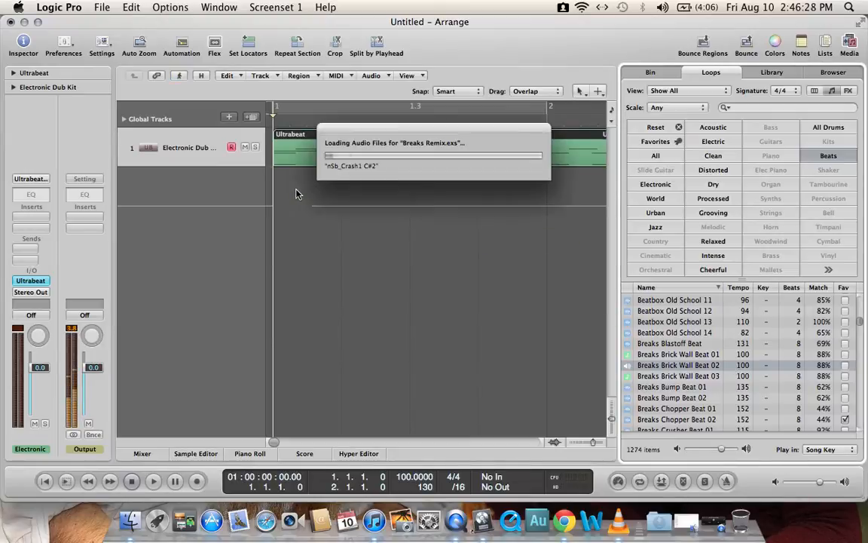
# Step: Delete the Ultrabeat region from the Electronic Dub Kit track
pyautogui.click(196, 145)
pyautogui.press('Delete')
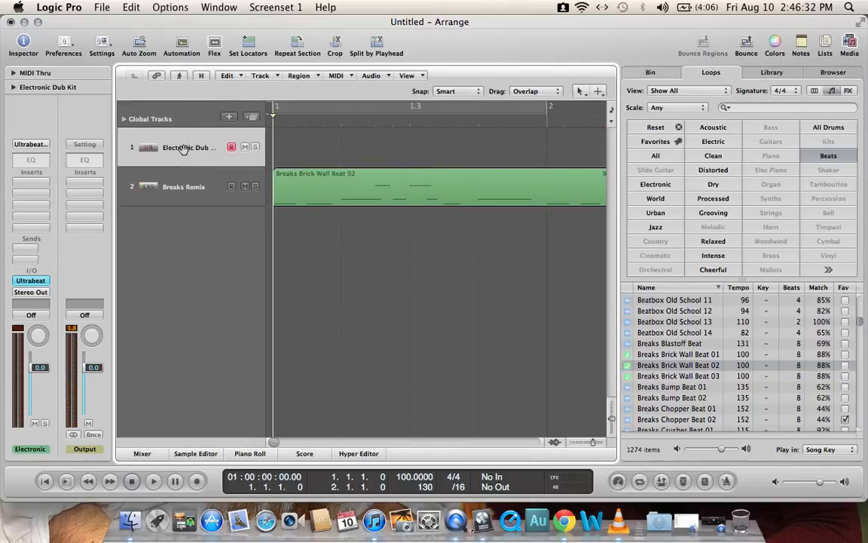
pyautogui.click(34, 281)
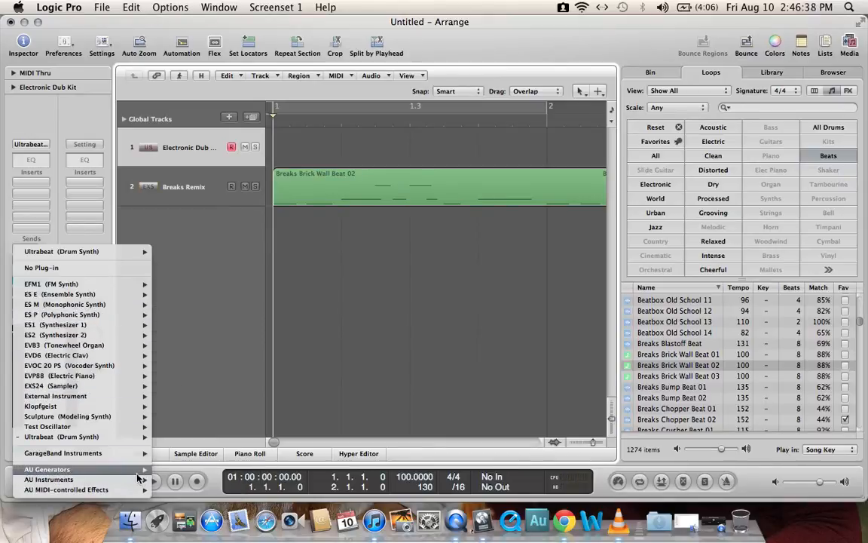
pyautogui.moveTo(138, 478)
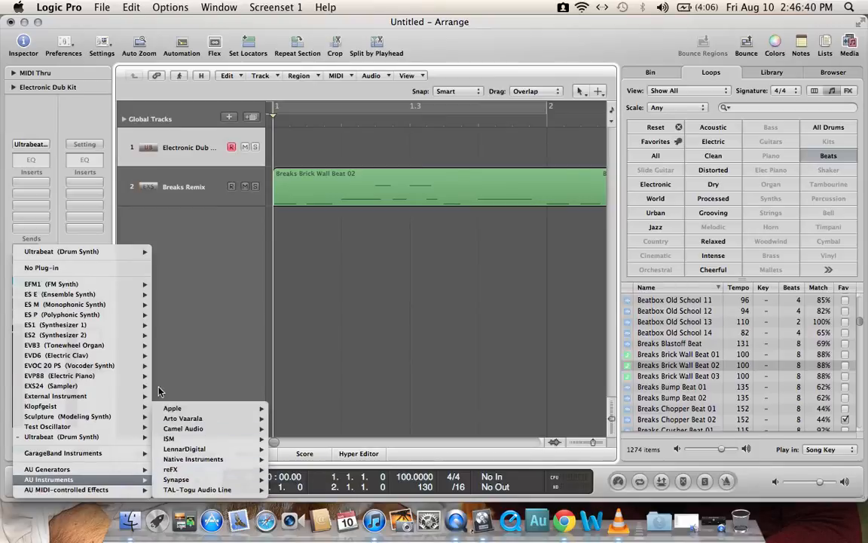
pyautogui.click(68, 183)
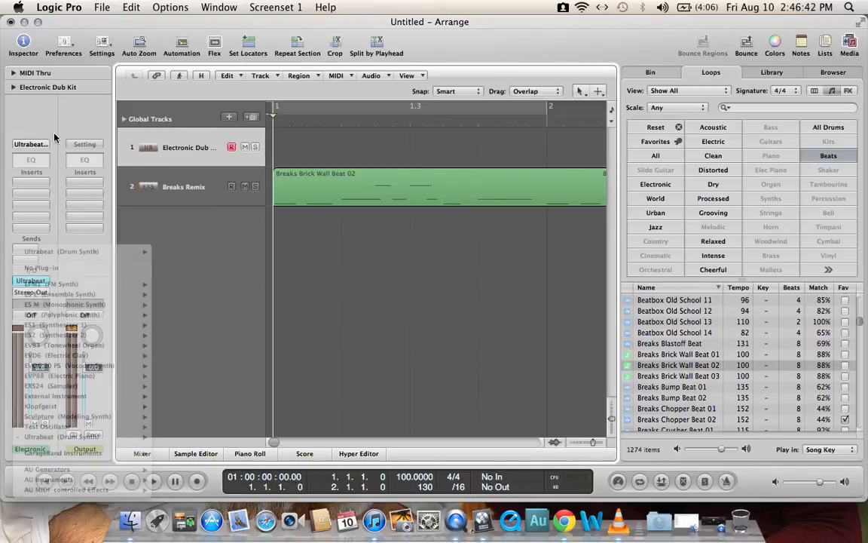
# Step: Load the Jam Pack Symphony Orchestra strings setting Xtra Violin Sect 1 Legato on the Electronic Dub Kit track's channel strip
pyautogui.click(33, 144)
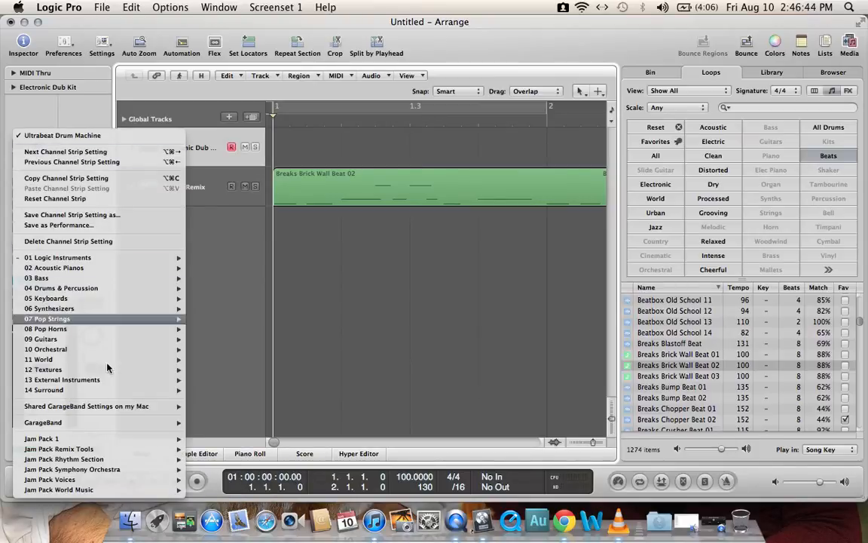
pyautogui.moveTo(152, 471)
pyautogui.moveTo(215, 469)
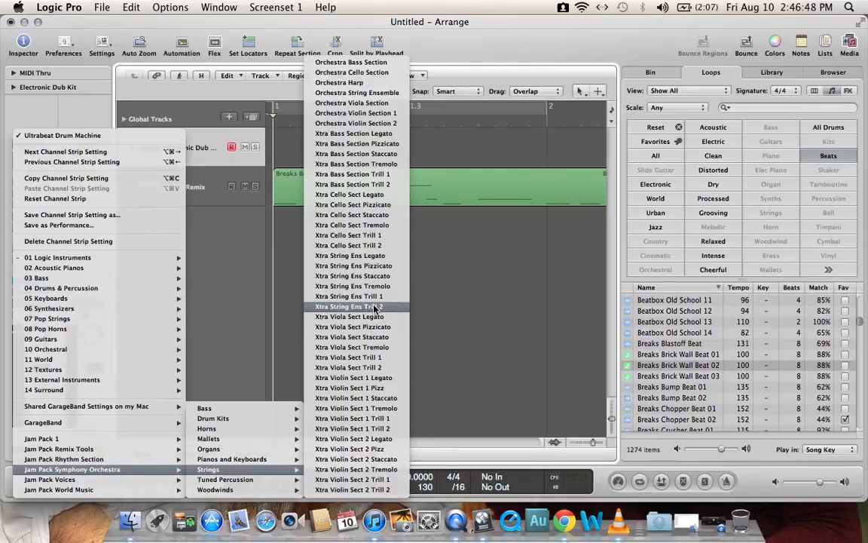
pyautogui.click(379, 379)
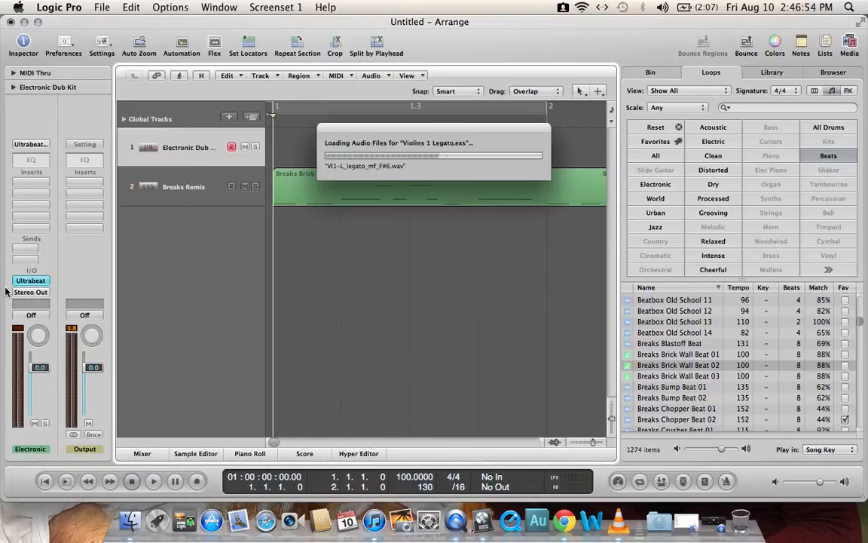
# Step: Show the on-screen musical keyboard and try out several chords with the violin section sound
pyautogui.press('capslock')
pyautogui.press('a')
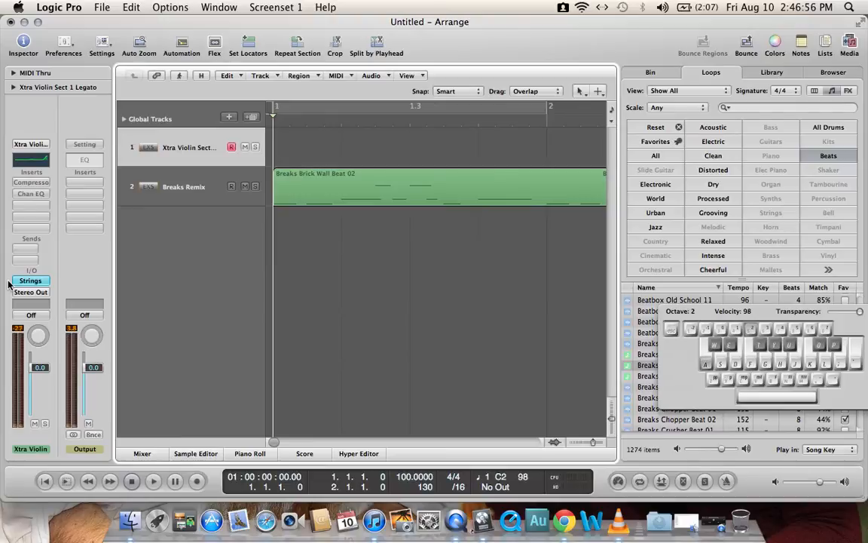
pyautogui.press('g')
pyautogui.press('d')
pyautogui.press('s')
pyautogui.press('j')
pyautogui.press('g')
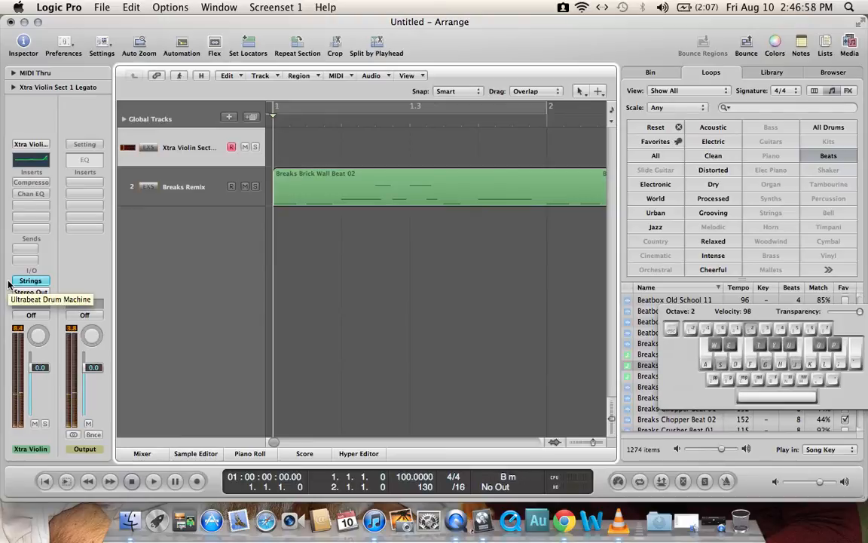
pyautogui.press('d')
pyautogui.press('h')
pyautogui.press('k')
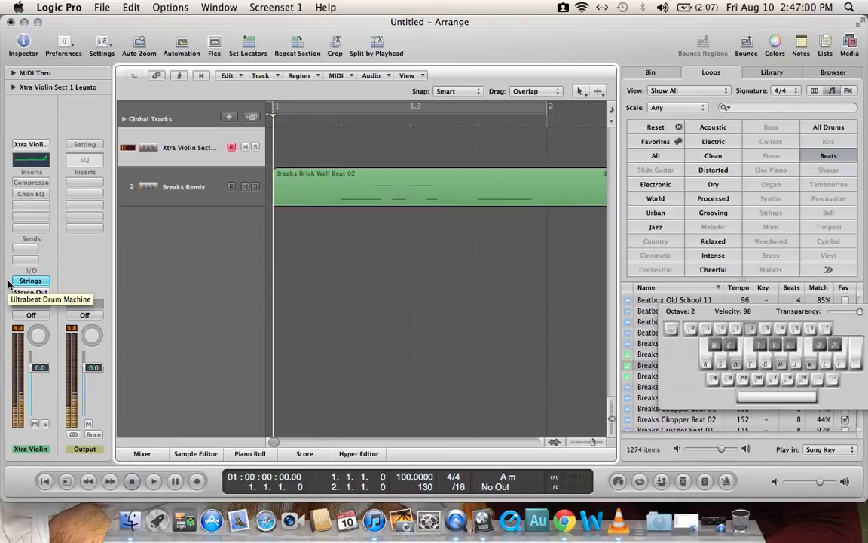
pyautogui.press('f')
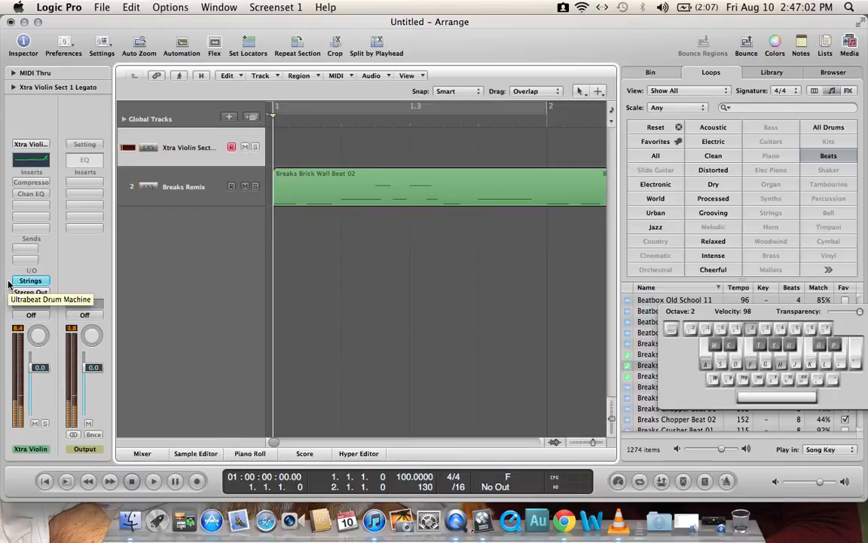
pyautogui.press('d')
pyautogui.press('g')
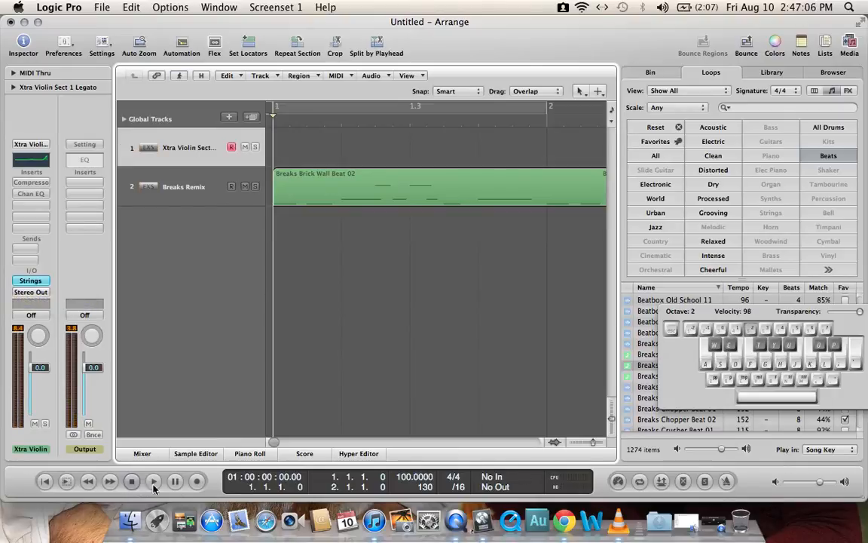
# Step: Record a sequence of three-note violin chords on the Xtra Violin Sect track from bar 1, over the drum loop
pyautogui.click(200, 482)
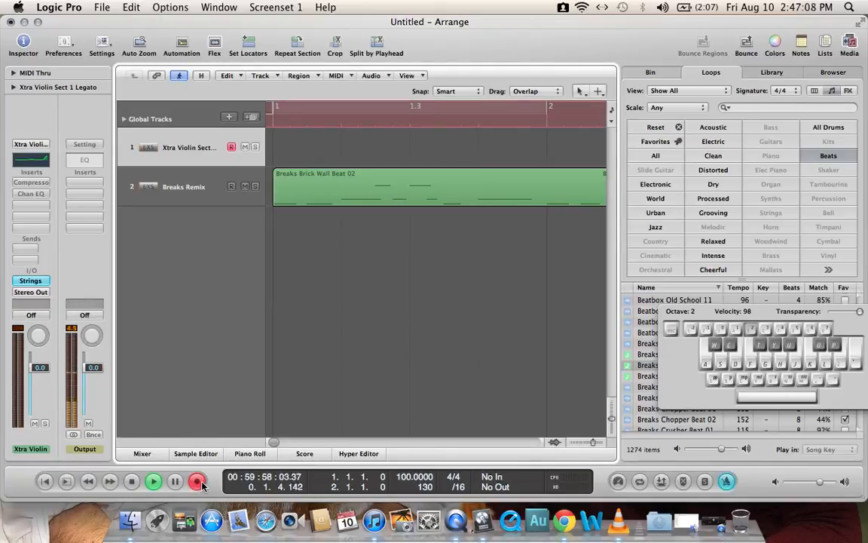
pyautogui.press('XF86AudioRaiseVolume')
pyautogui.press('a')
pyautogui.press('d')
pyautogui.press('g')
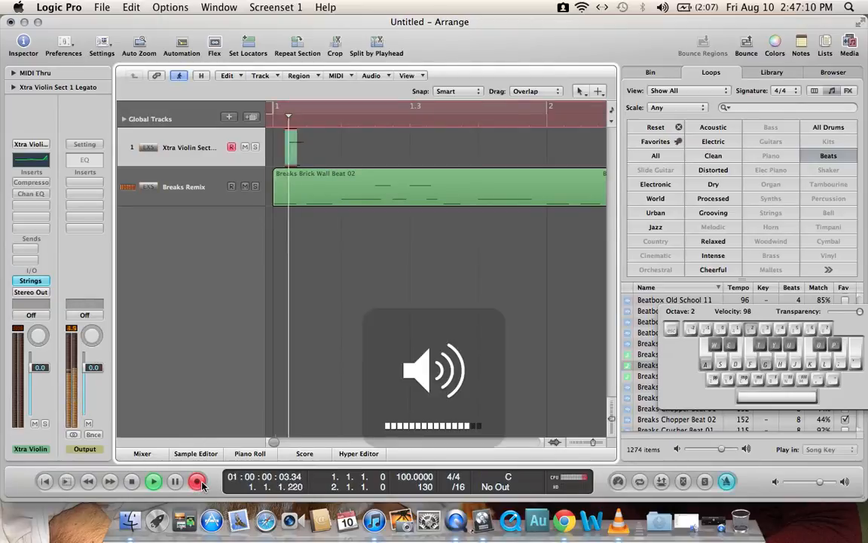
pyautogui.press('d')
pyautogui.press('g')
pyautogui.press('j')
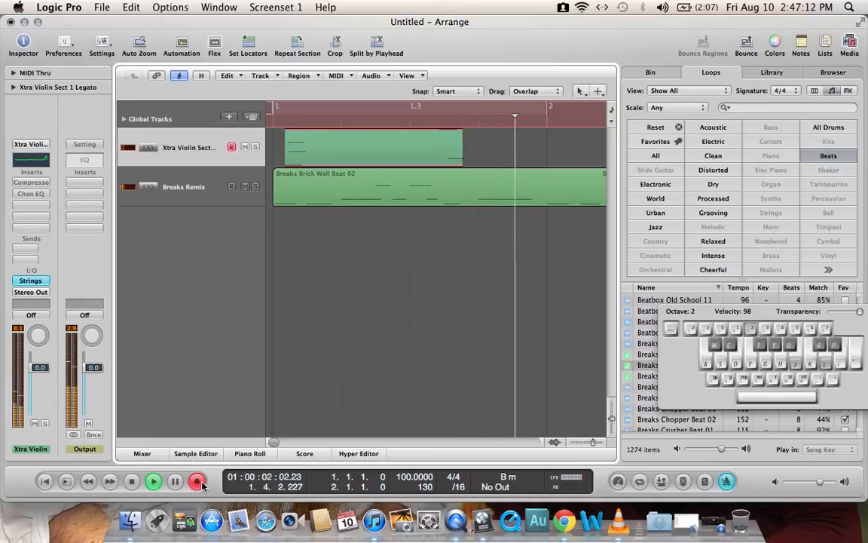
pyautogui.press('s')
pyautogui.press('f')
pyautogui.press('h')
pyautogui.press('g')
pyautogui.press('j')
pyautogui.press('l')
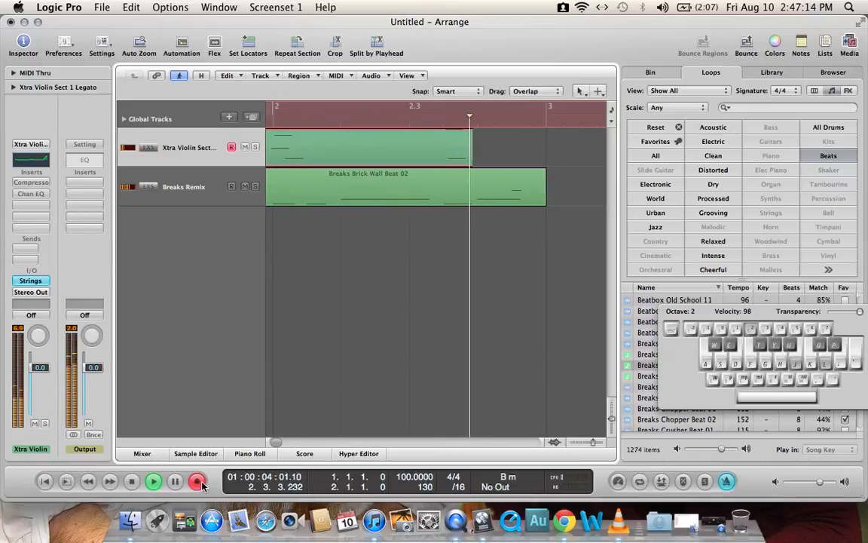
pyautogui.doubleClick(133, 483)
# Step: Play back the recorded violin chords with the drum loop, and hide the on-screen musical keyboard
pyautogui.click(153, 481)
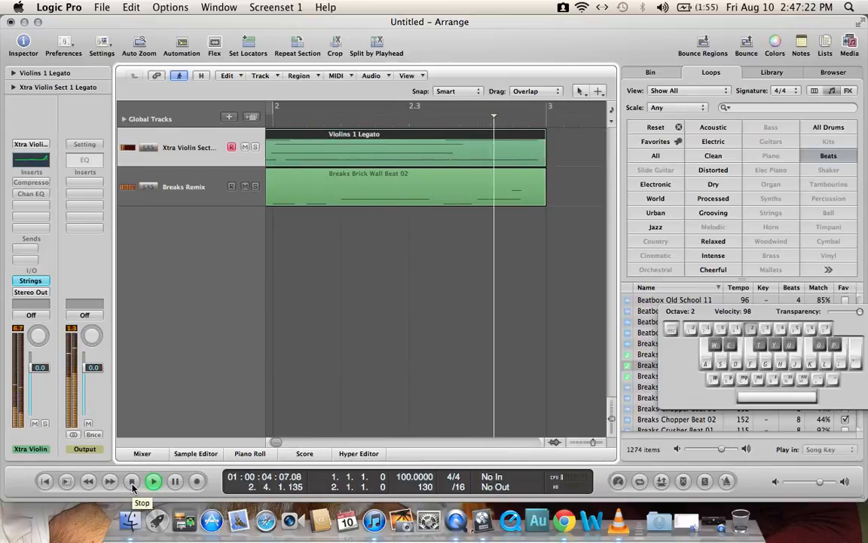
pyautogui.click(132, 483)
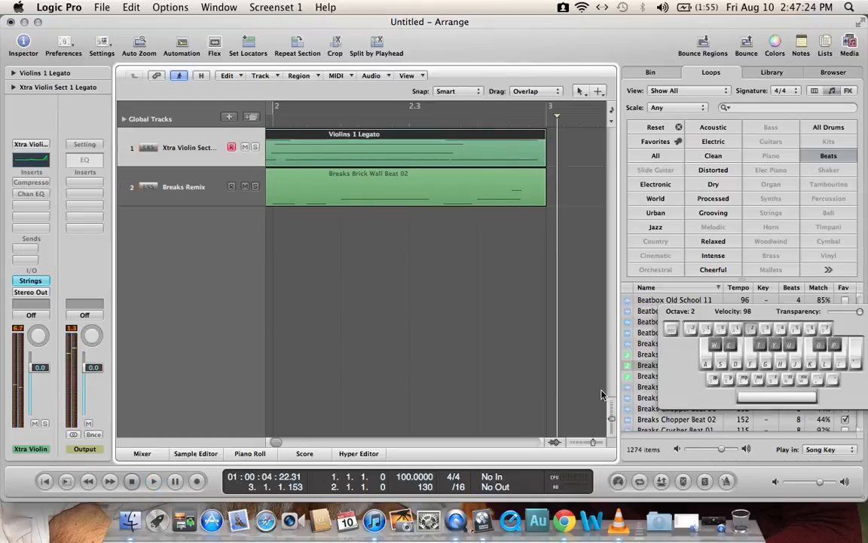
pyautogui.press('capslock')
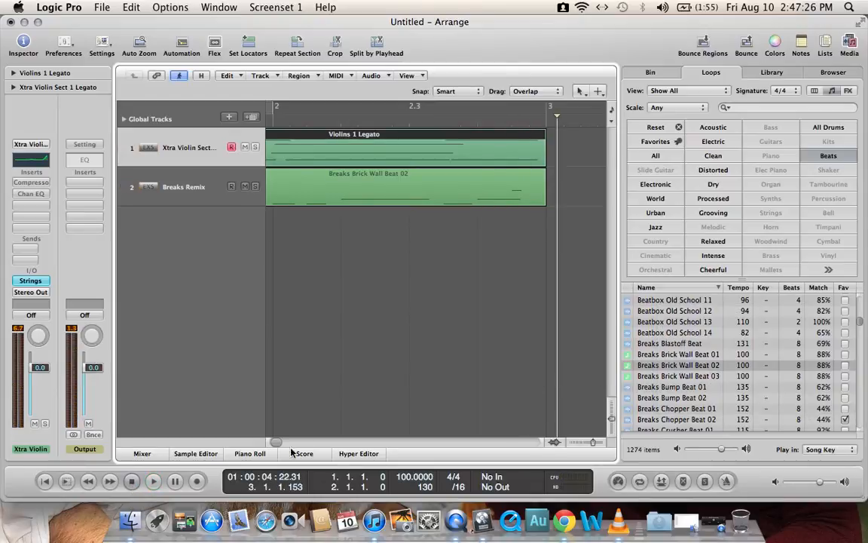
pyautogui.moveTo(276, 448); pyautogui.dragTo(264, 450)
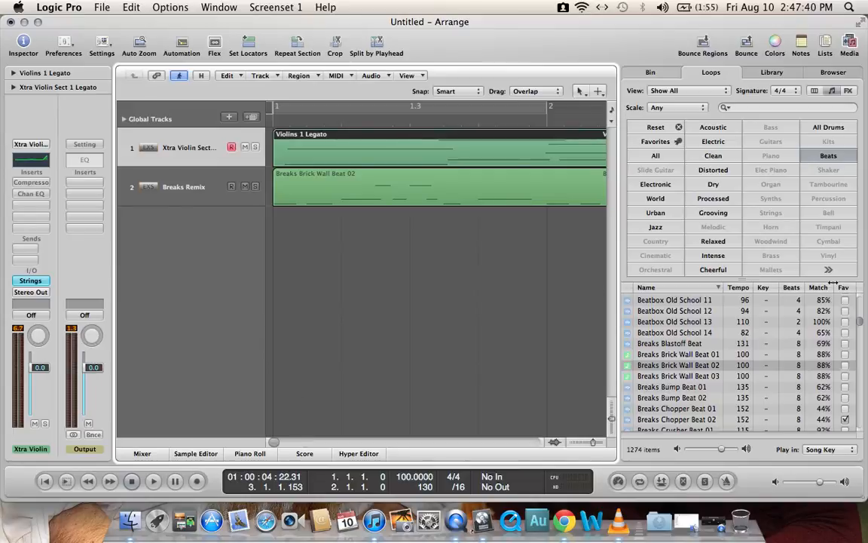
# Step: Look at the recorded notes of the Violins 1 Legato region in the Piano Roll, and close the editor
pyautogui.moveTo(863, 323); pyautogui.dragTo(862, 397)
pyautogui.doubleClick(404, 147)
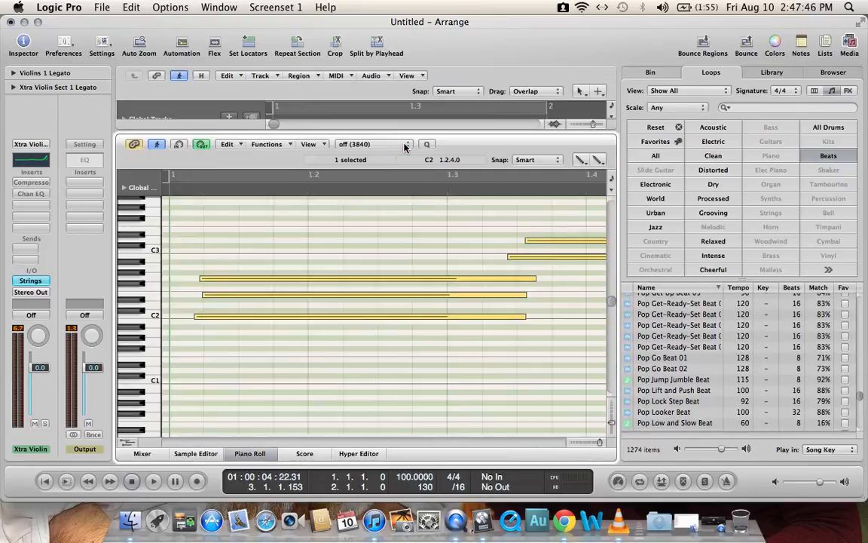
pyautogui.moveTo(386, 133); pyautogui.dragTo(433, 426)
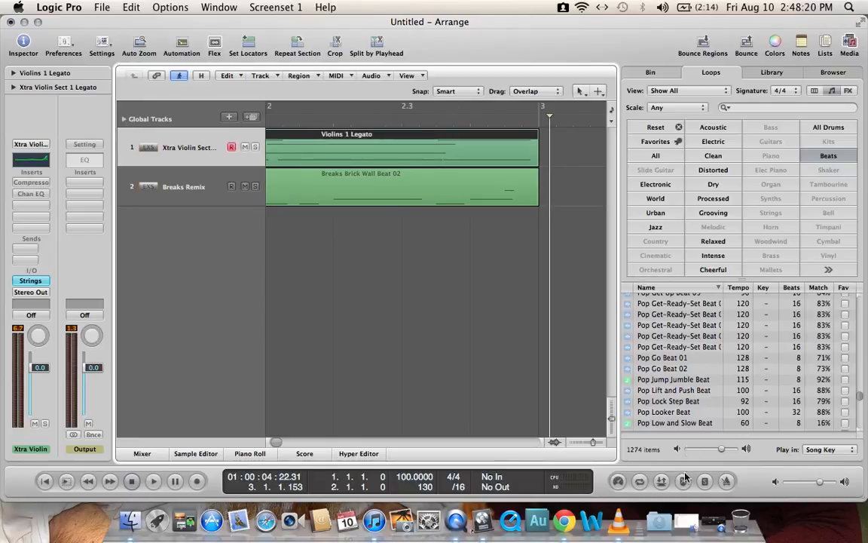
# Step: Switch to QuickTime Player by restoring its minimized window
pyautogui.click(715, 522)
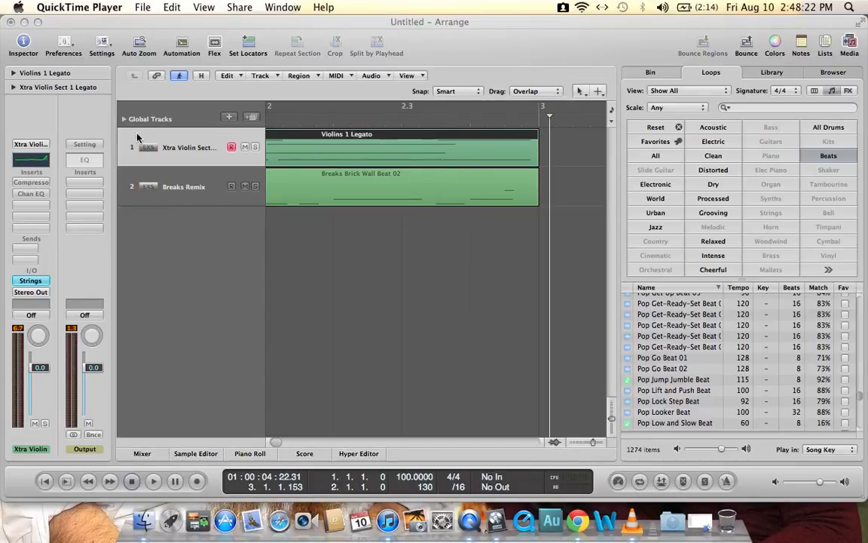